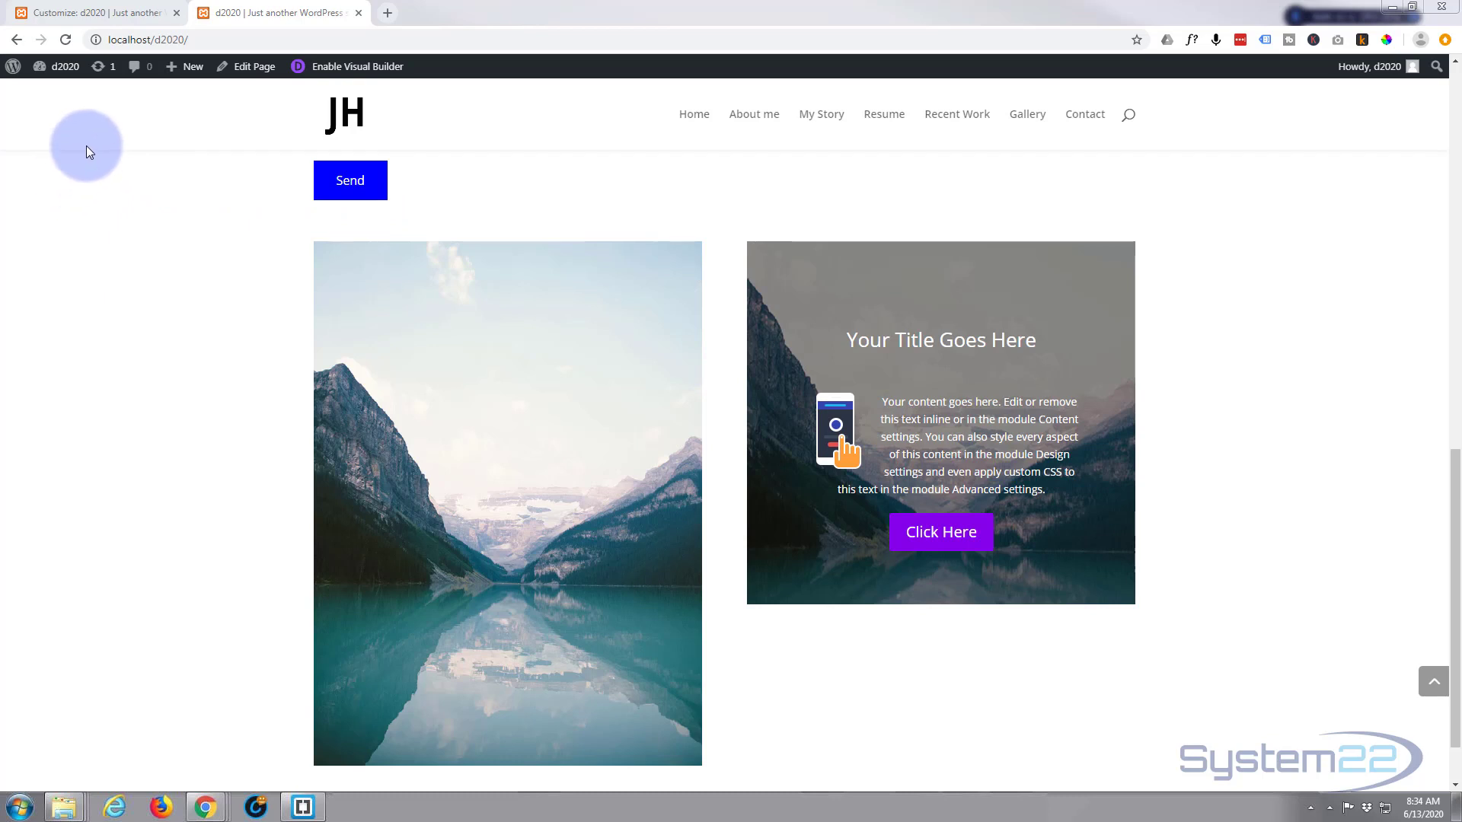
Step: Open the page in the Divi Visual Builder
click(342, 67)
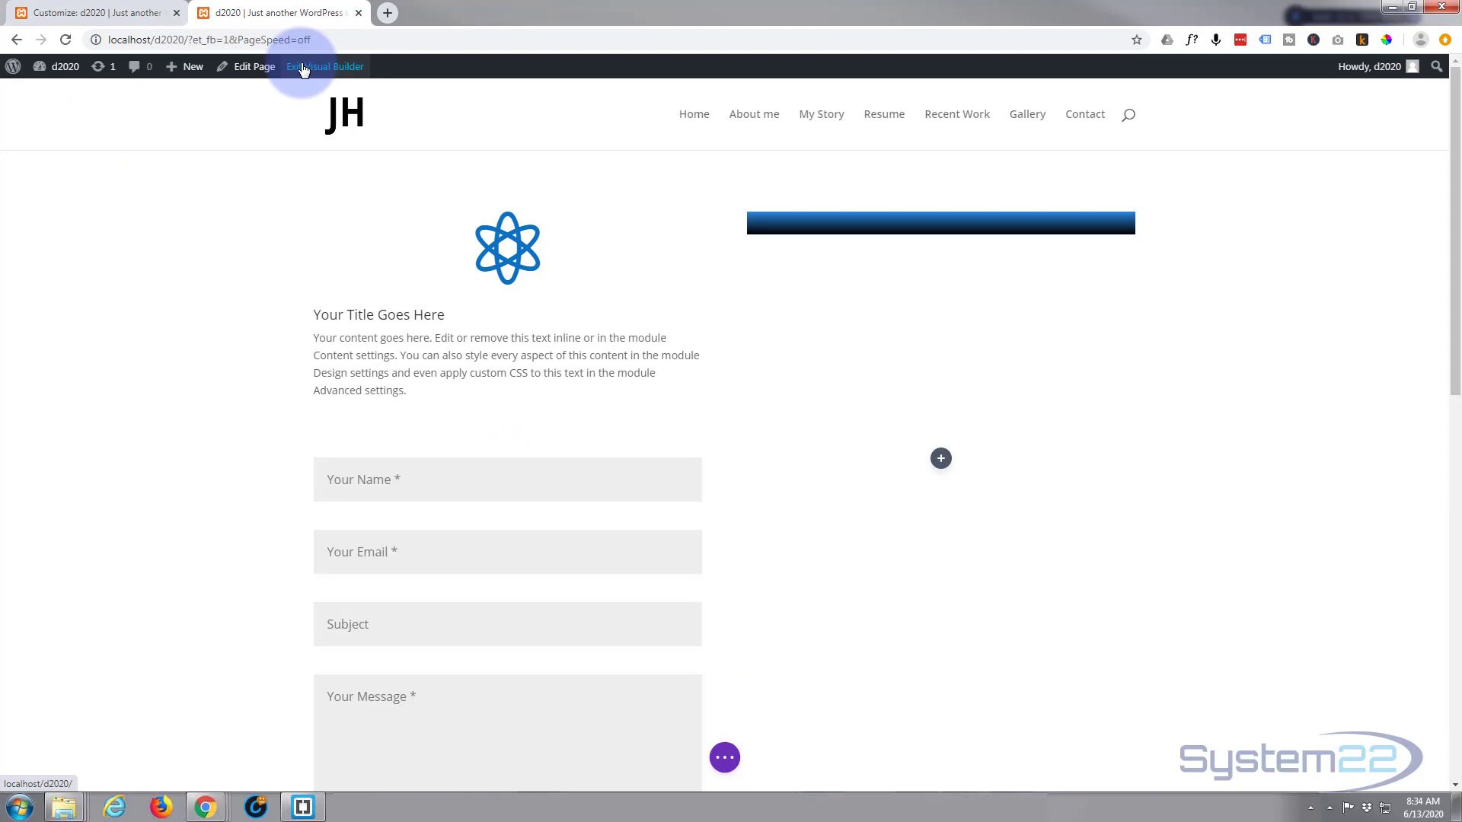
scroll(264, 307, down, 7)
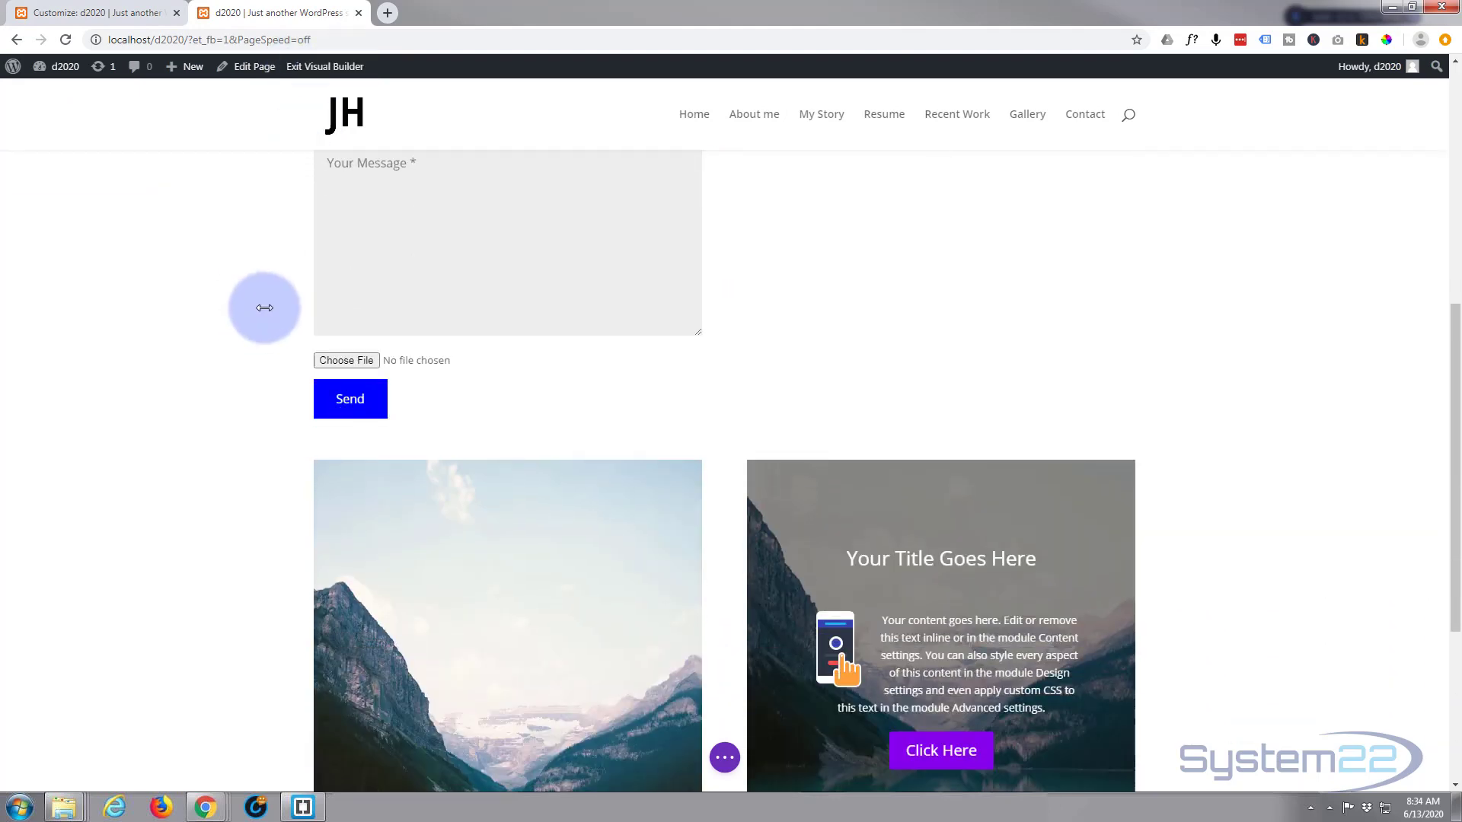
scroll(264, 307, down, 4)
scroll(287, 310, up, 2)
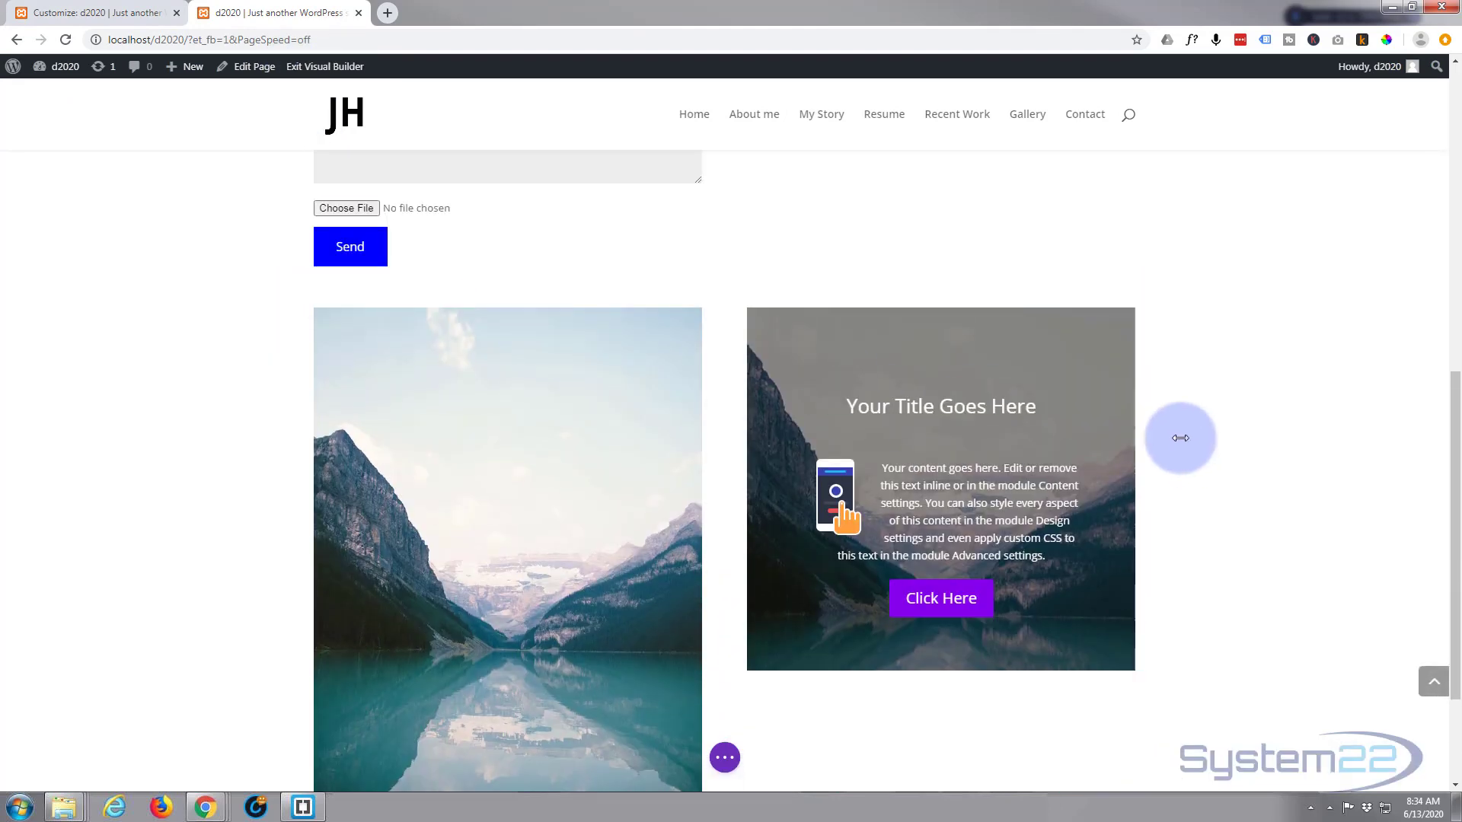
Step: Delete the existing call-to-action module beside the lake image
mouse_move(1028, 374)
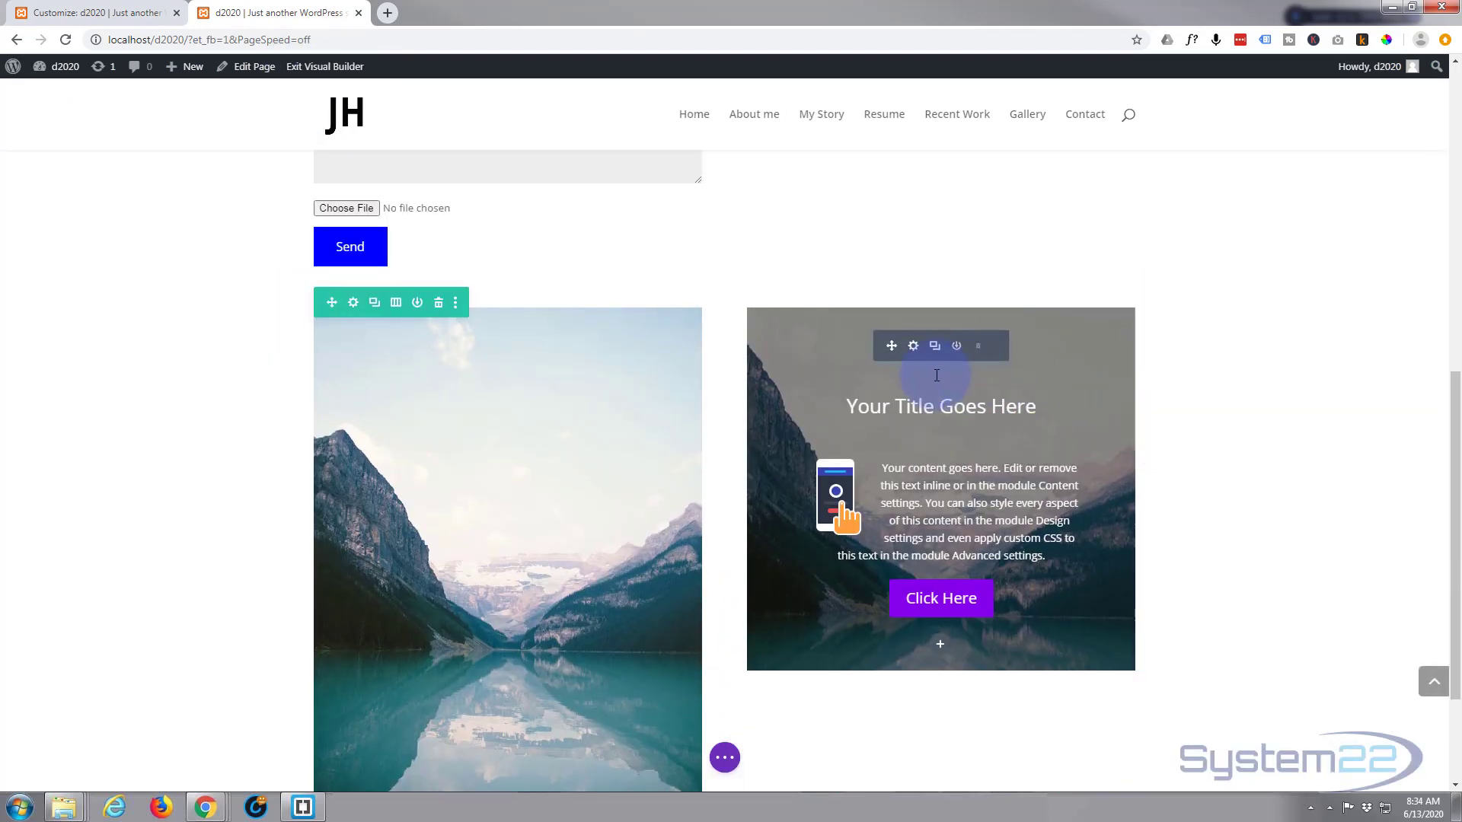
click(978, 349)
scroll(1130, 383, down, 2)
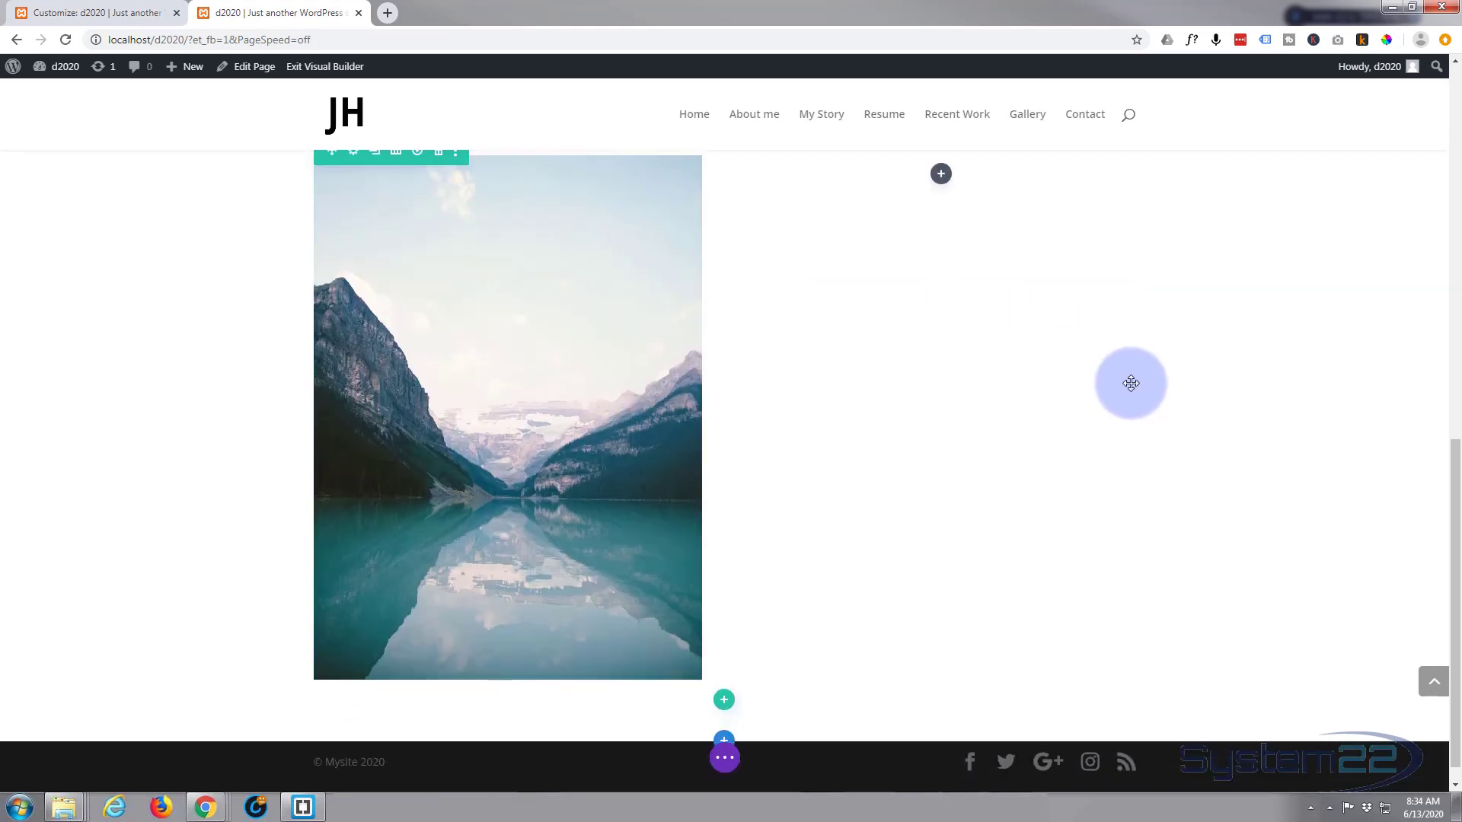
scroll(1131, 383, up, 1)
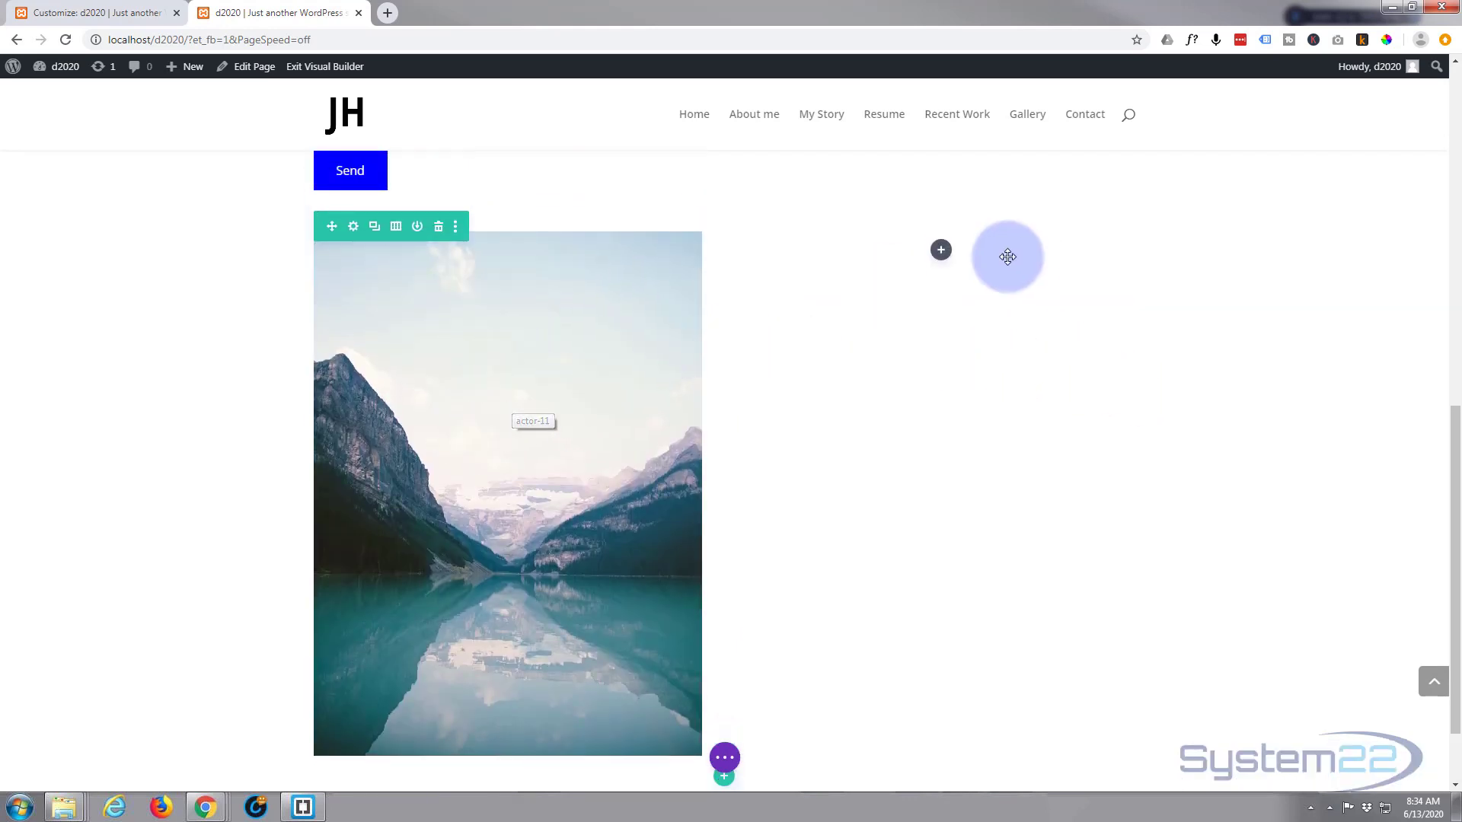
Step: Add a new Call To Action module to the empty right column
click(942, 253)
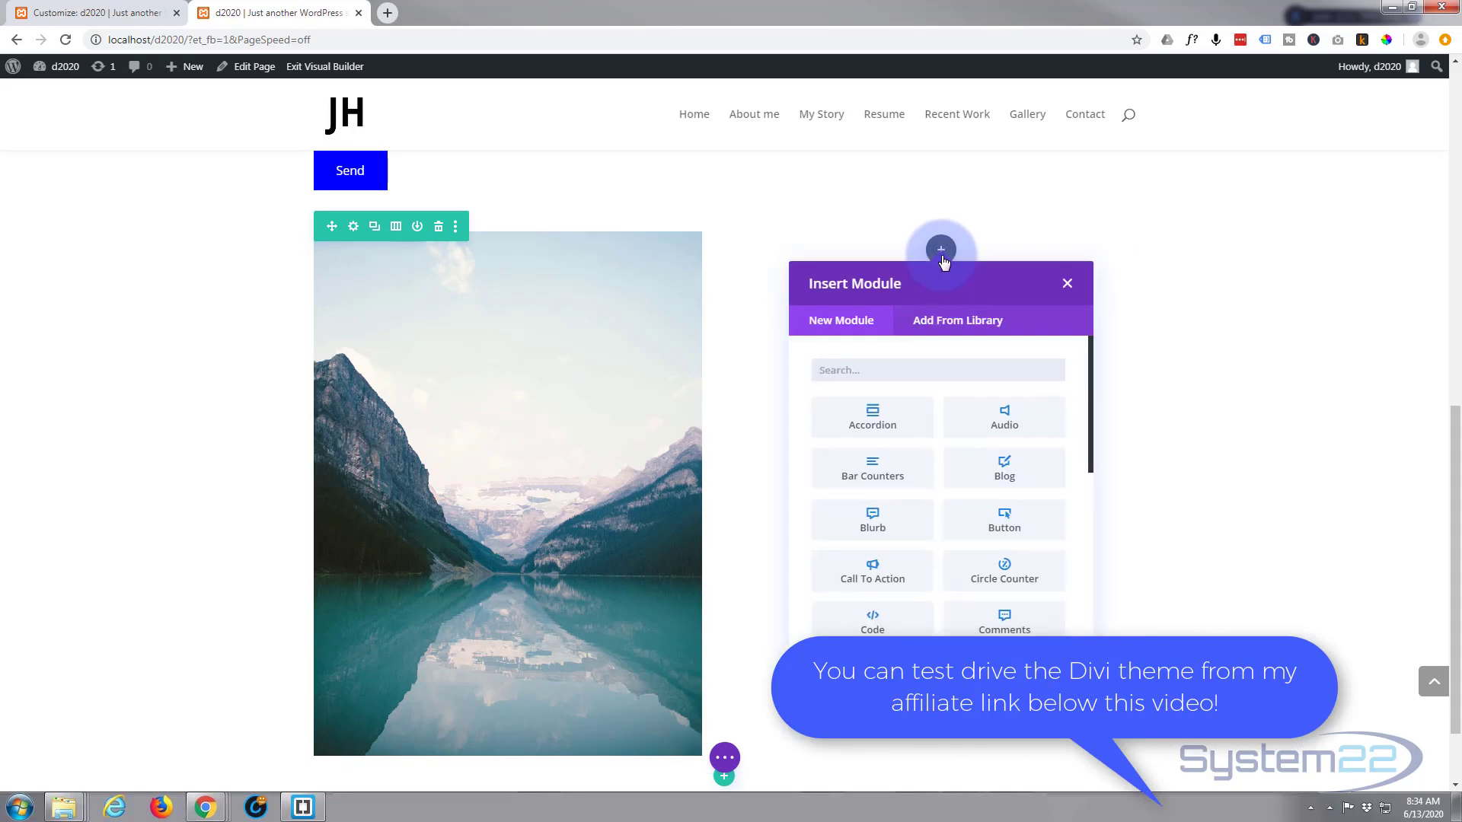
click(876, 569)
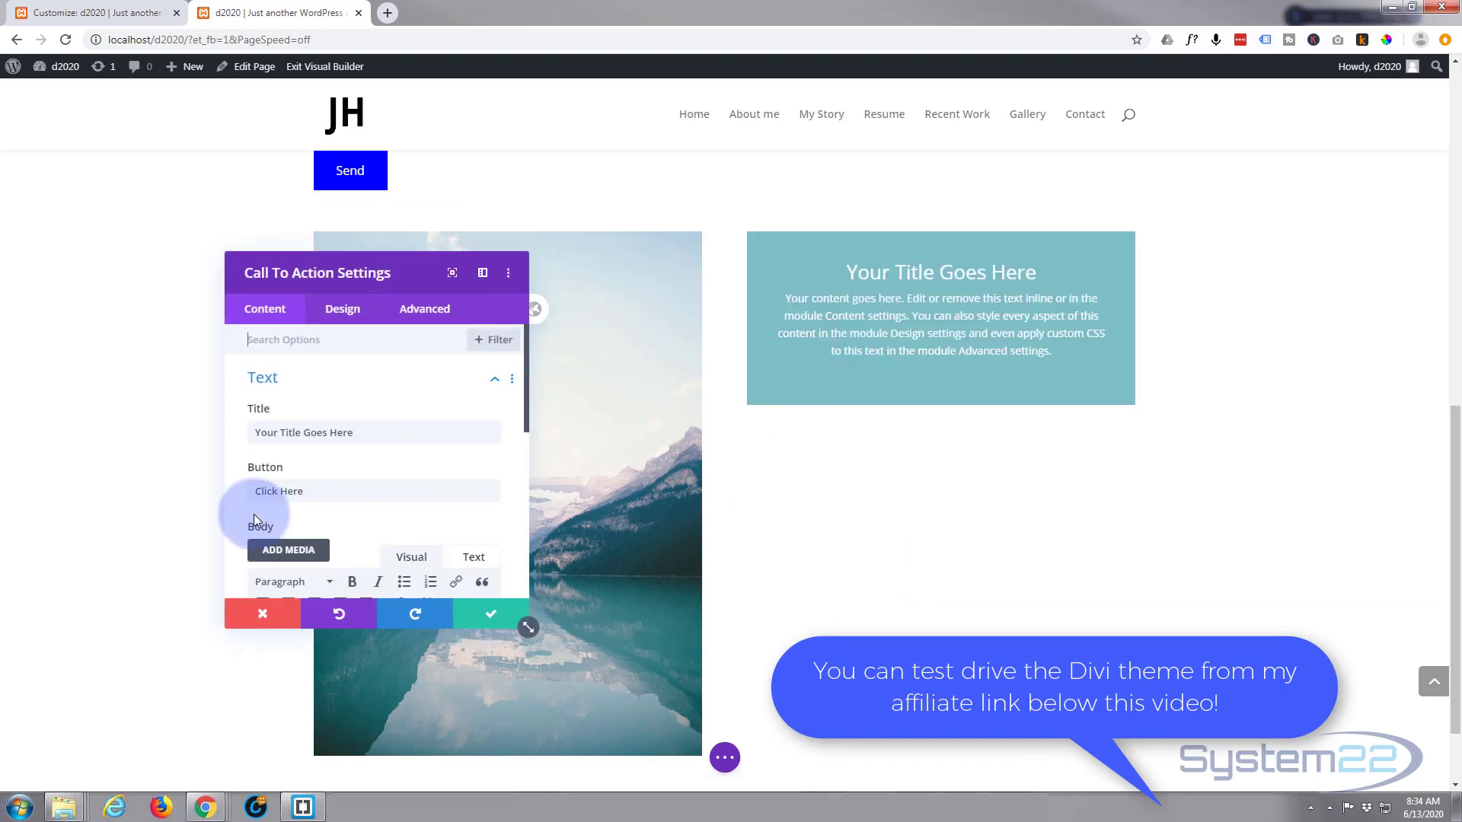
scroll(335, 442, down, 1)
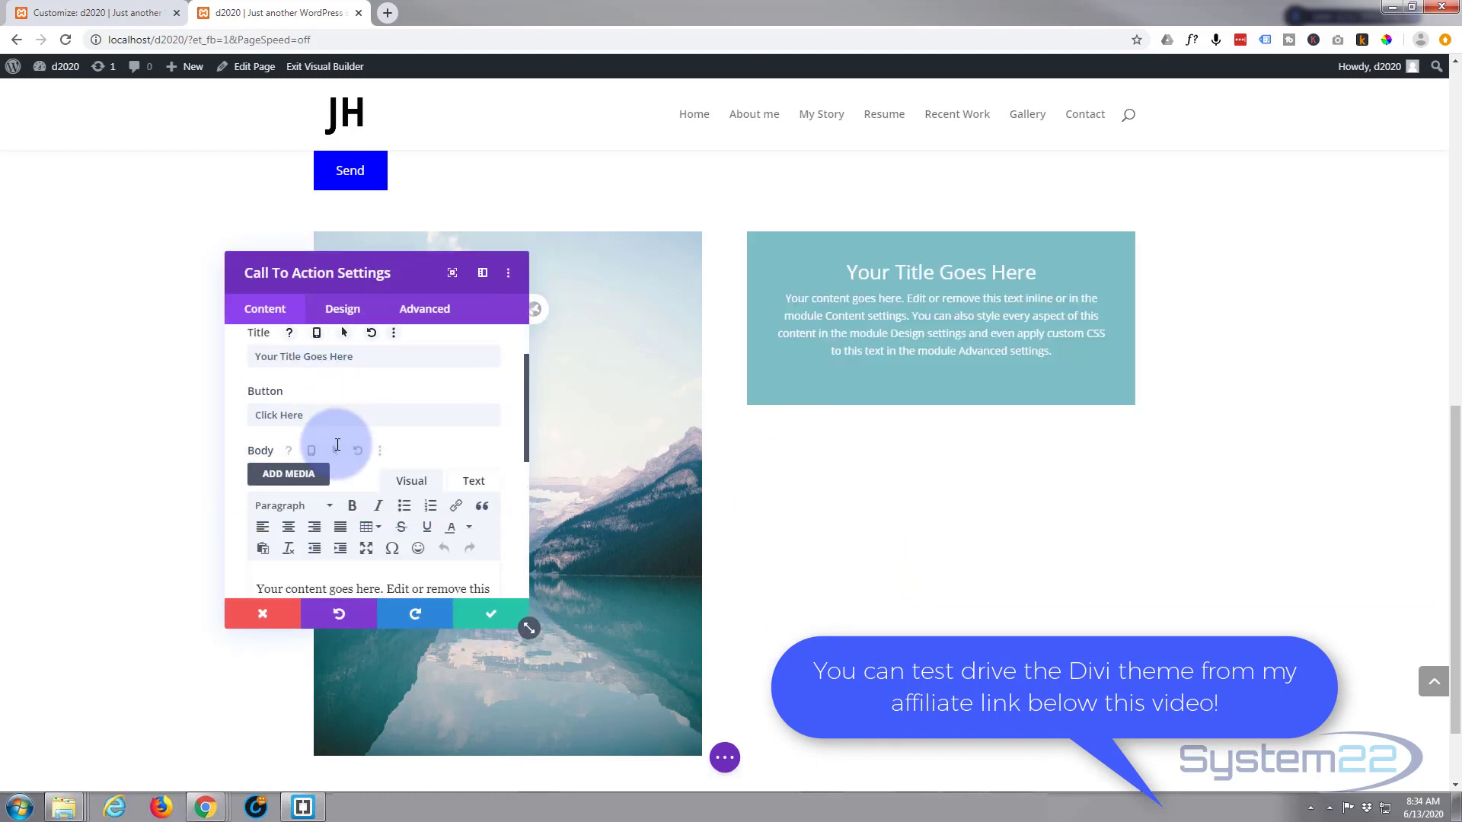
scroll(327, 423, down, 5)
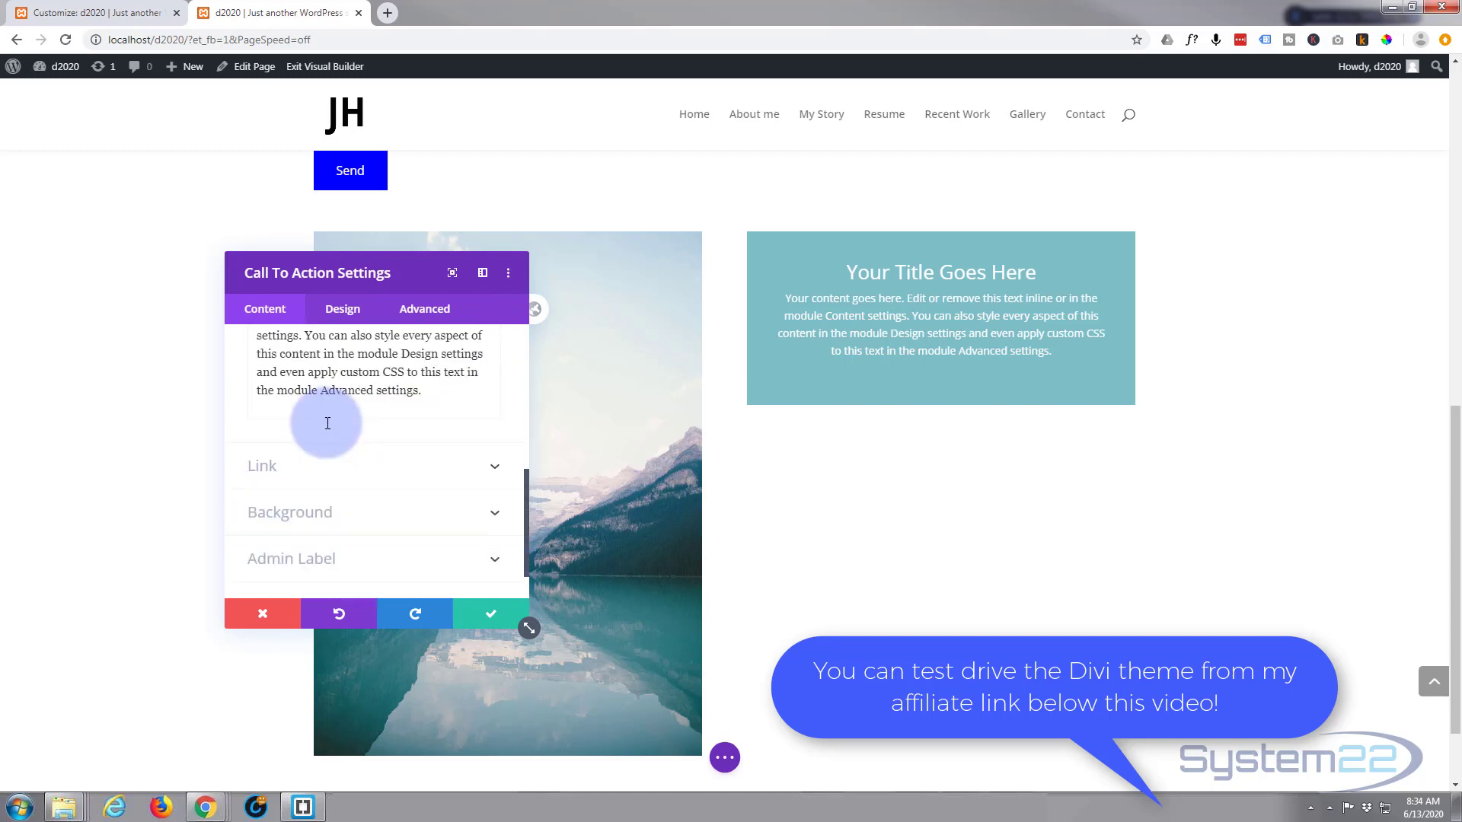
click(316, 457)
scroll(308, 465, down, 2)
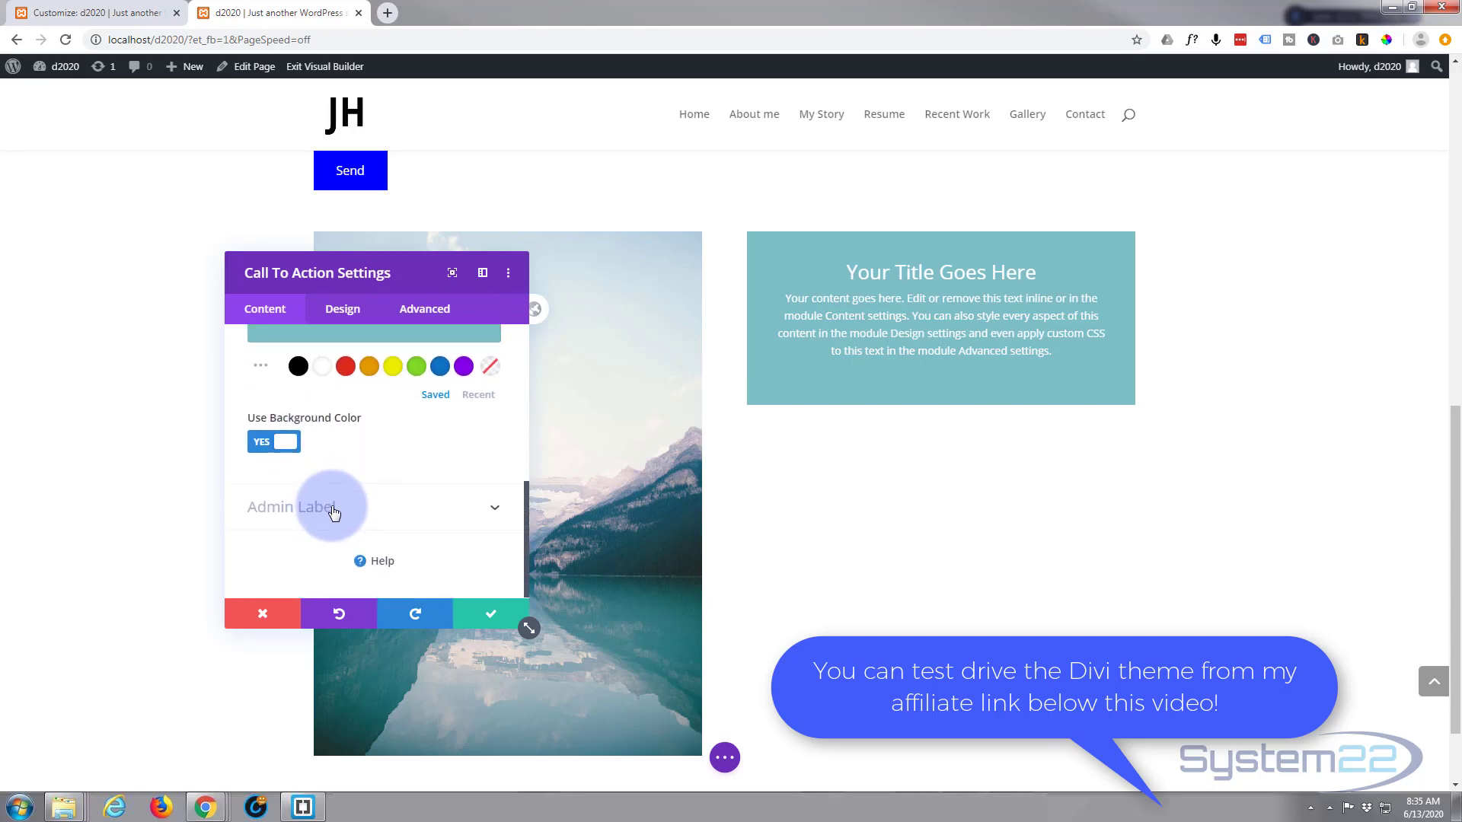
scroll(333, 499, up, 4)
Step: Set the Button Link URL to # so the Click Here button appears
click(337, 425)
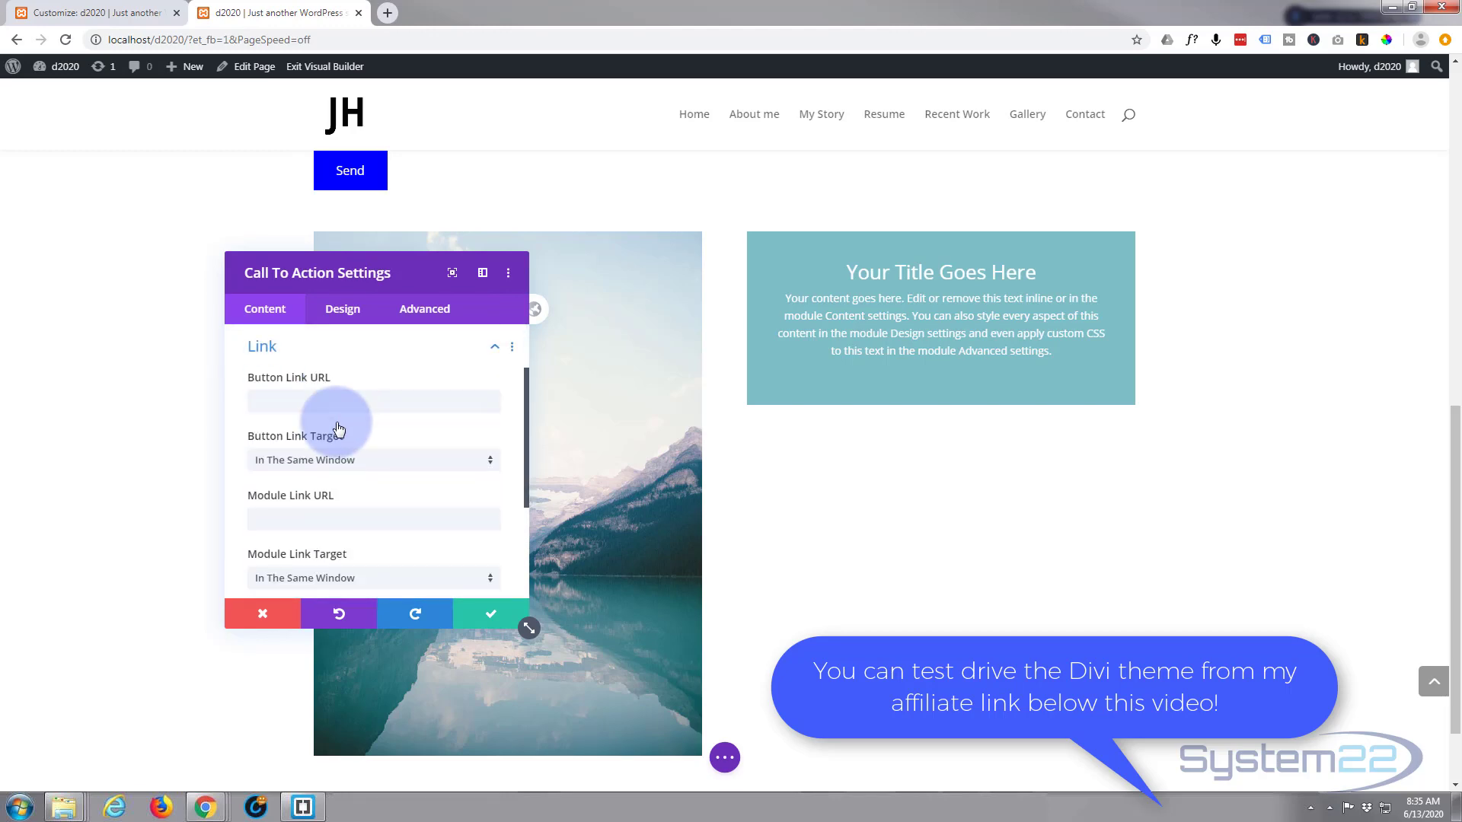
click(275, 402)
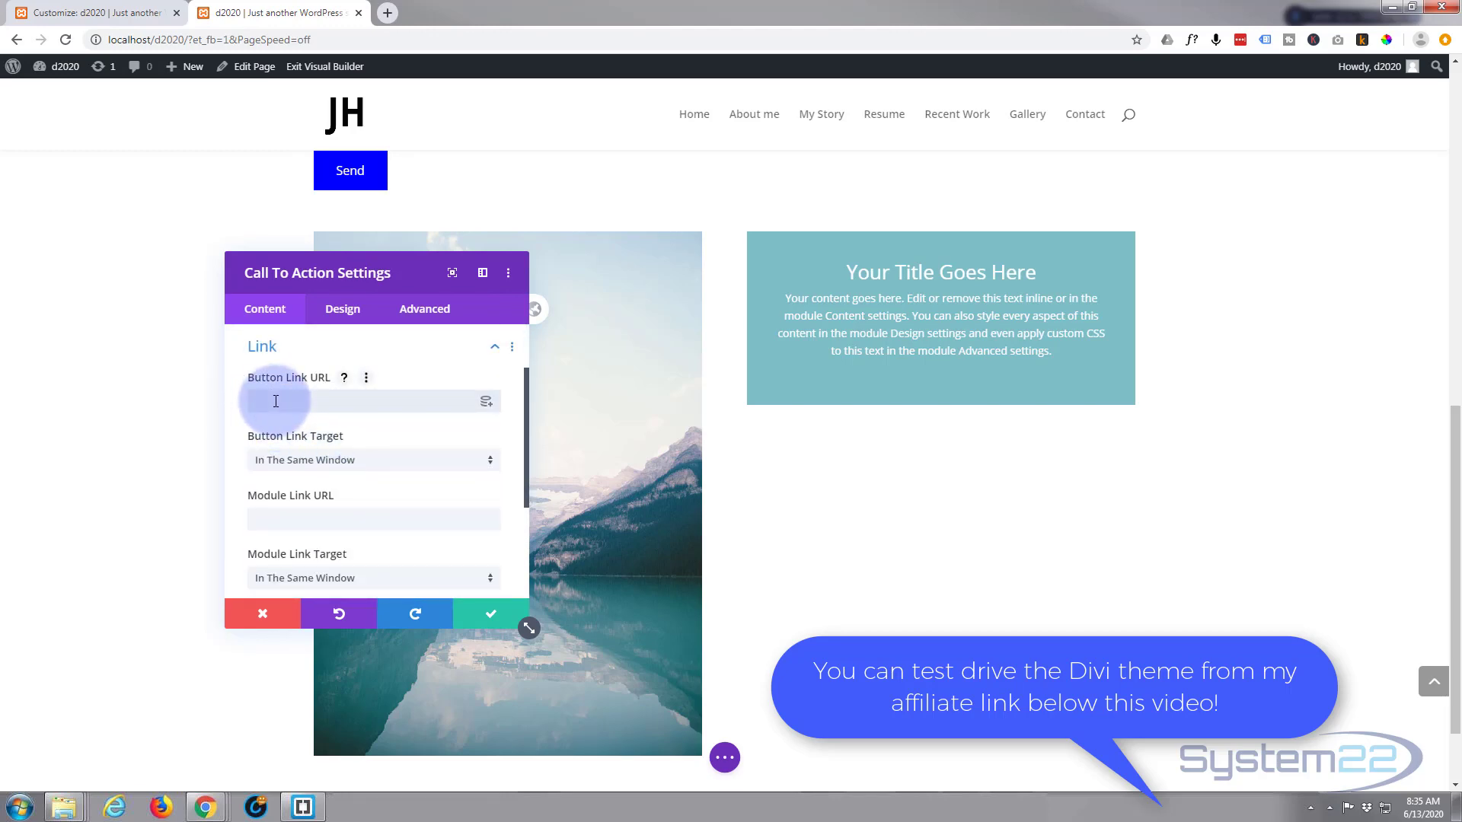
text(#)
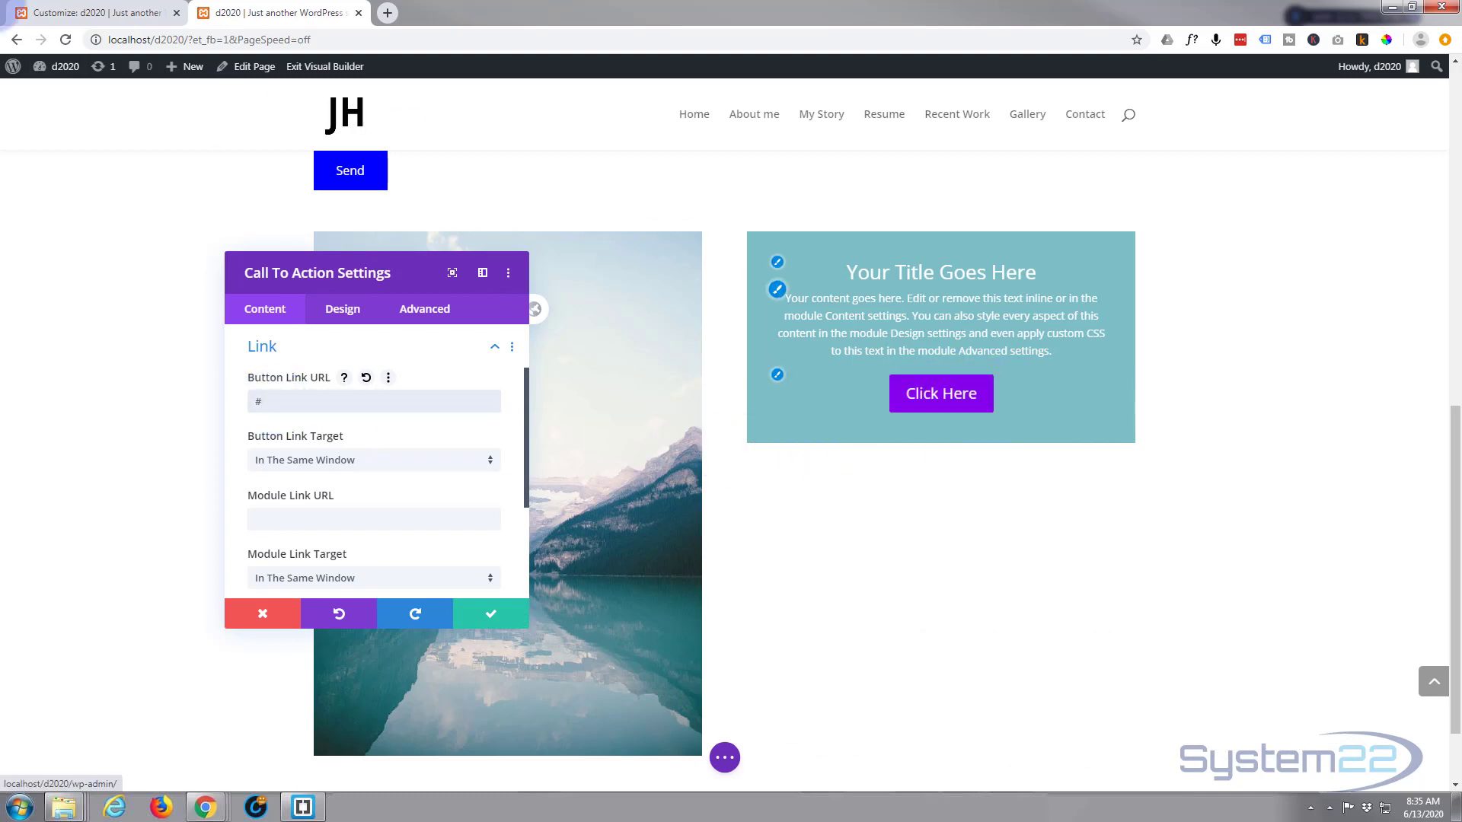
click(88, 11)
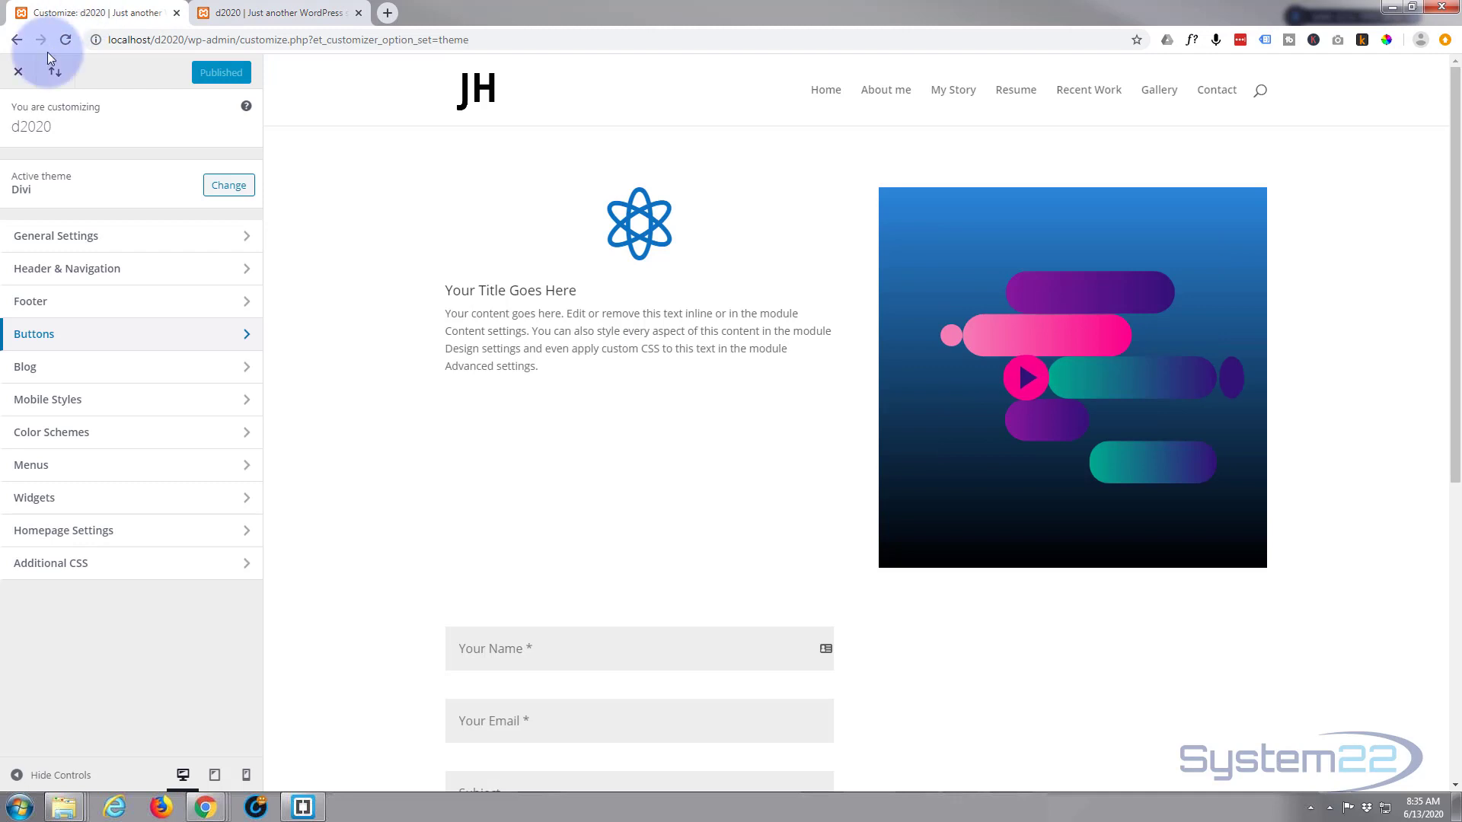
click(38, 338)
click(306, 12)
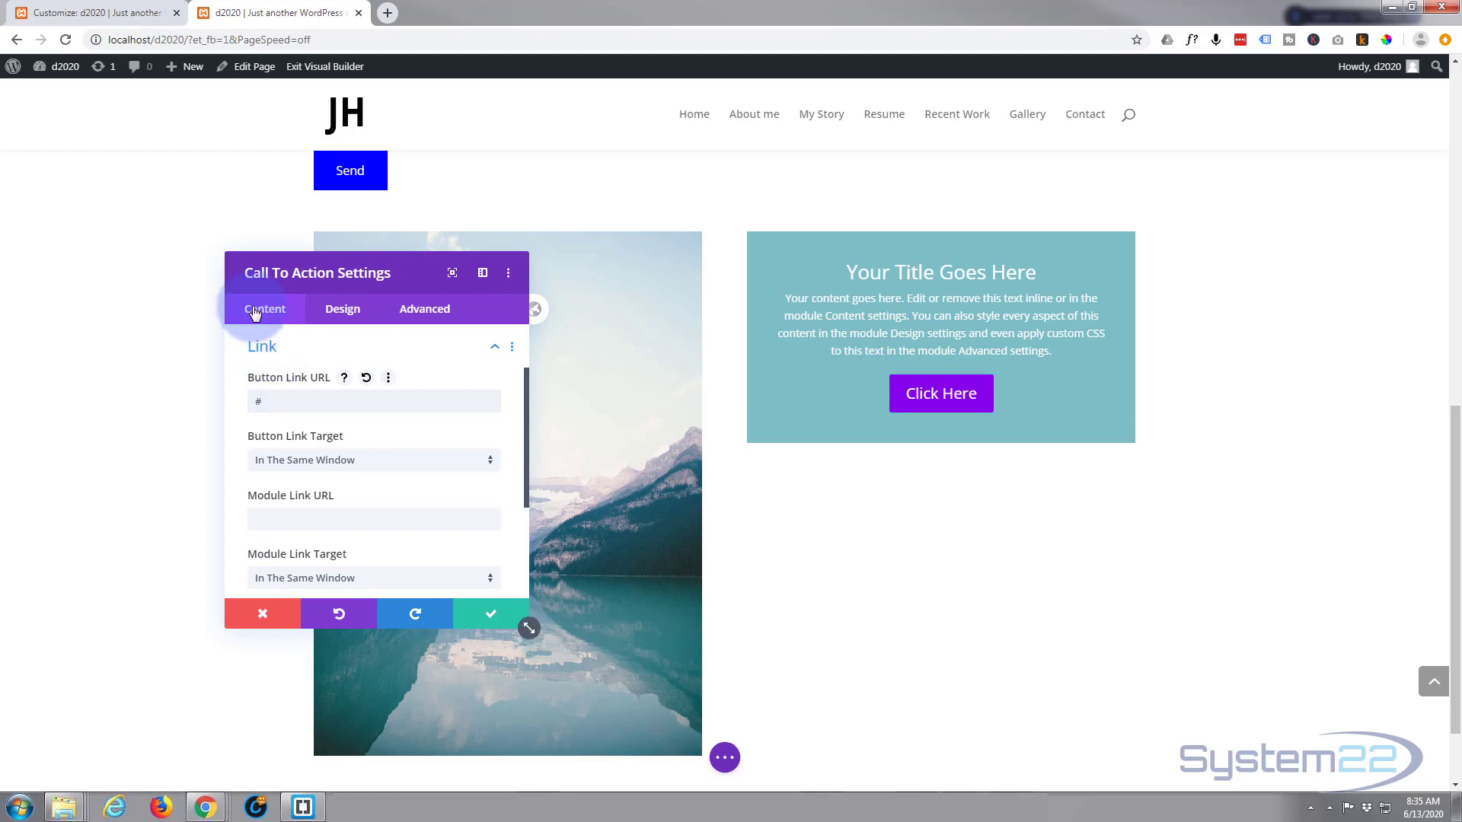
Step: Insert the icon-service-2 phone image into the call-to-action body text
scroll(306, 402, up, 1)
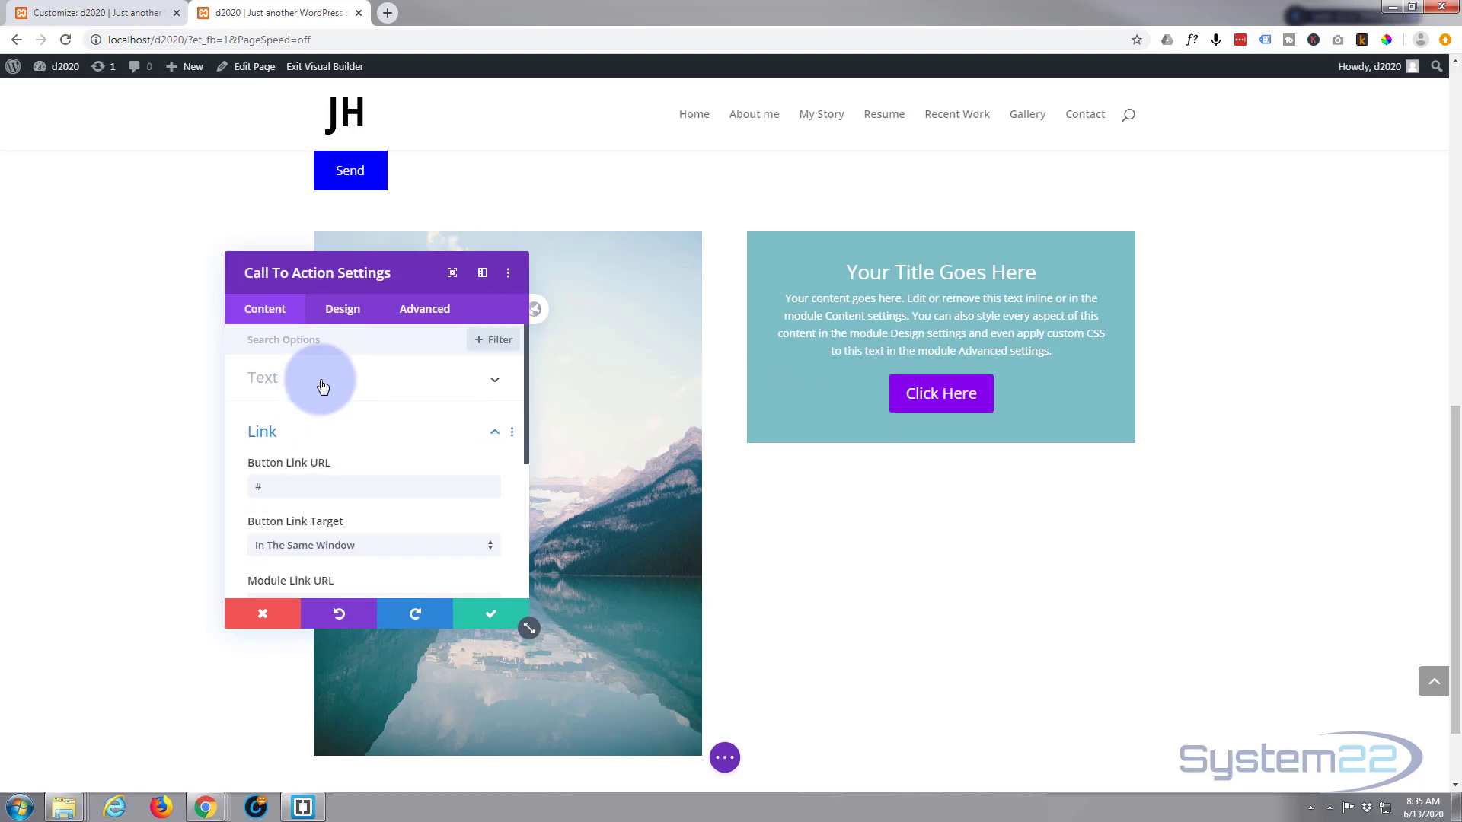
click(316, 383)
scroll(323, 385, down, 3)
scroll(323, 384, down, 1)
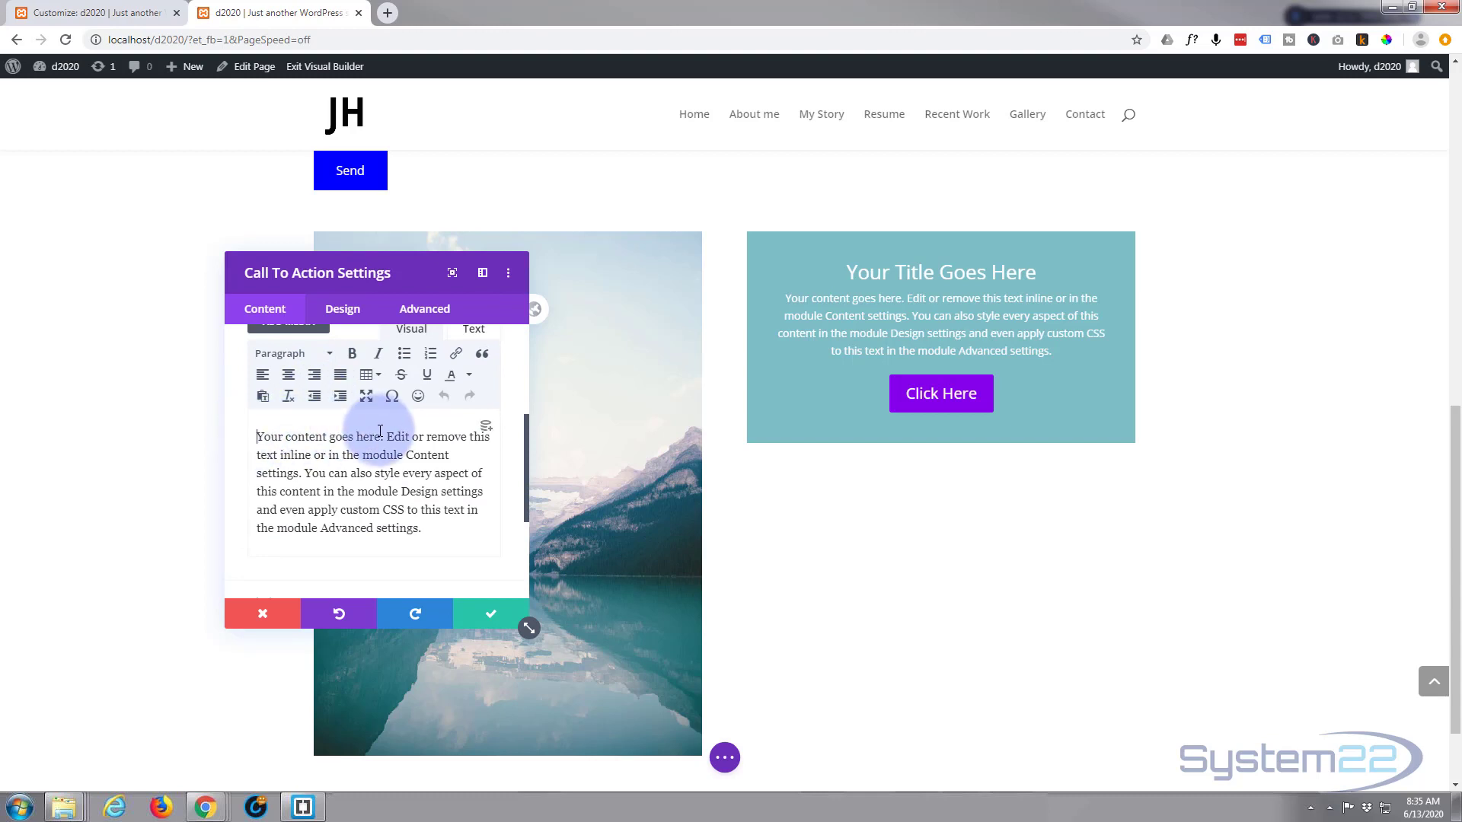
scroll(375, 424, up, 2)
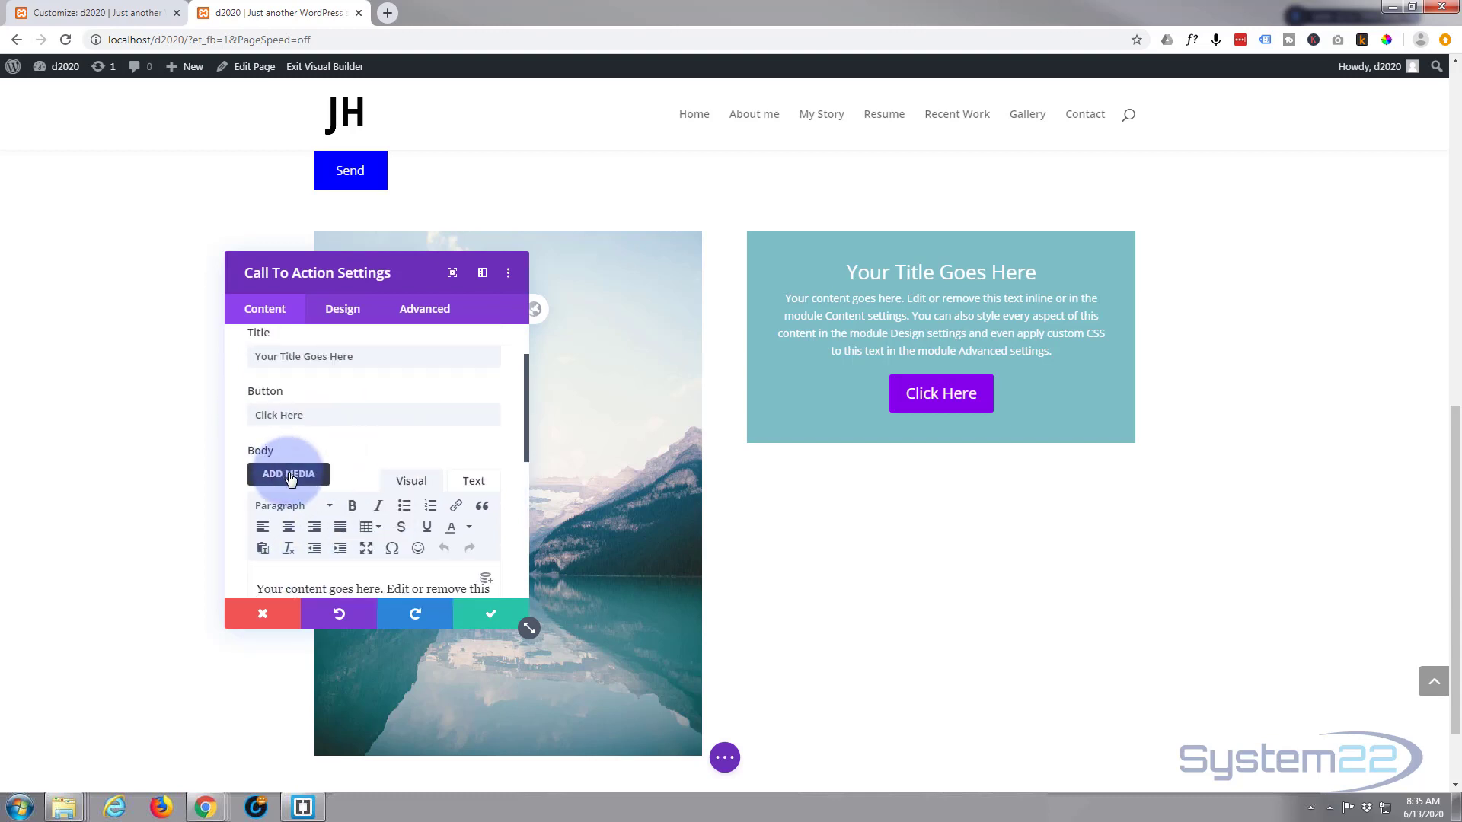
click(289, 474)
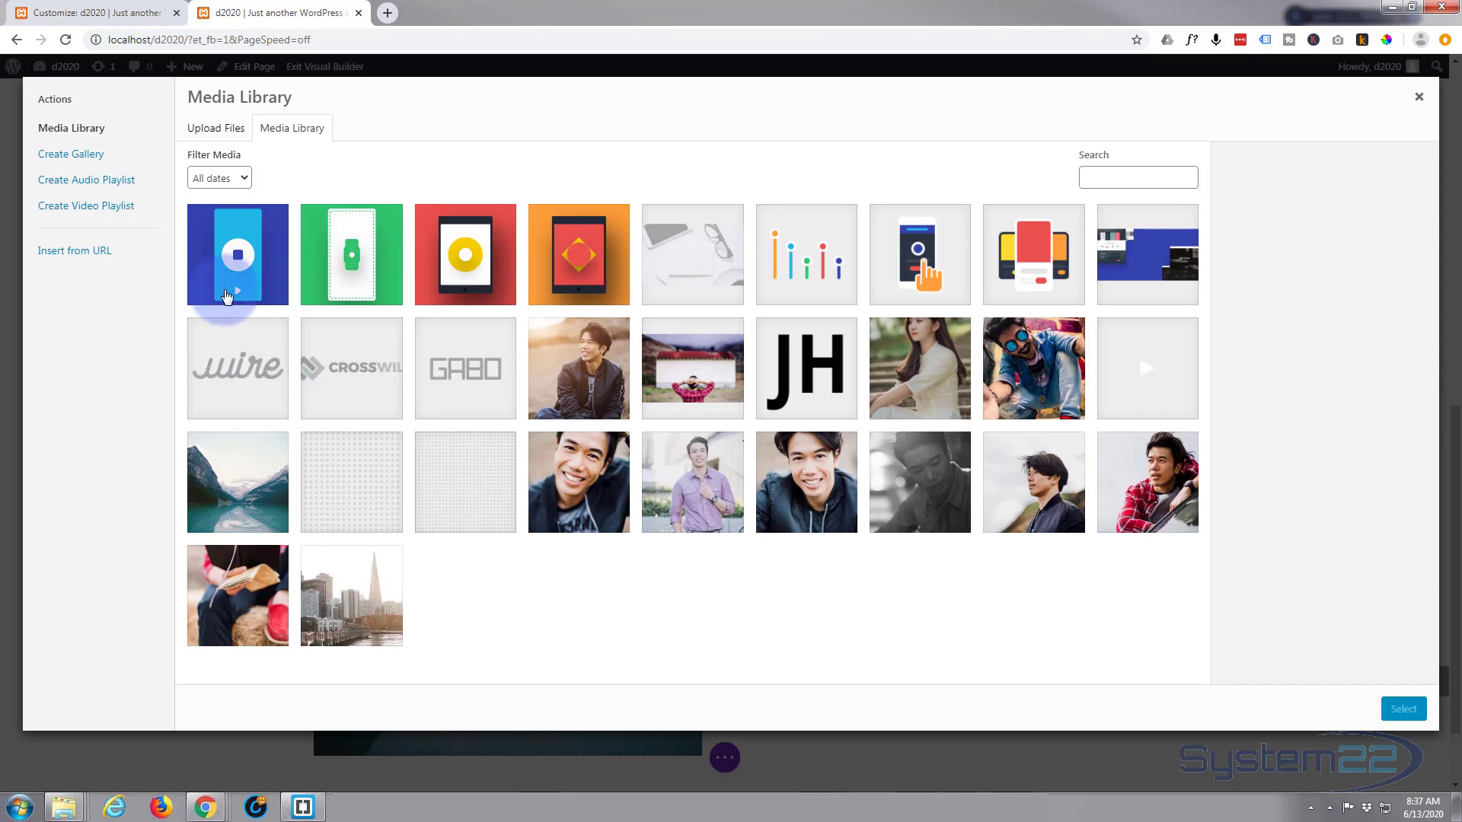
click(925, 268)
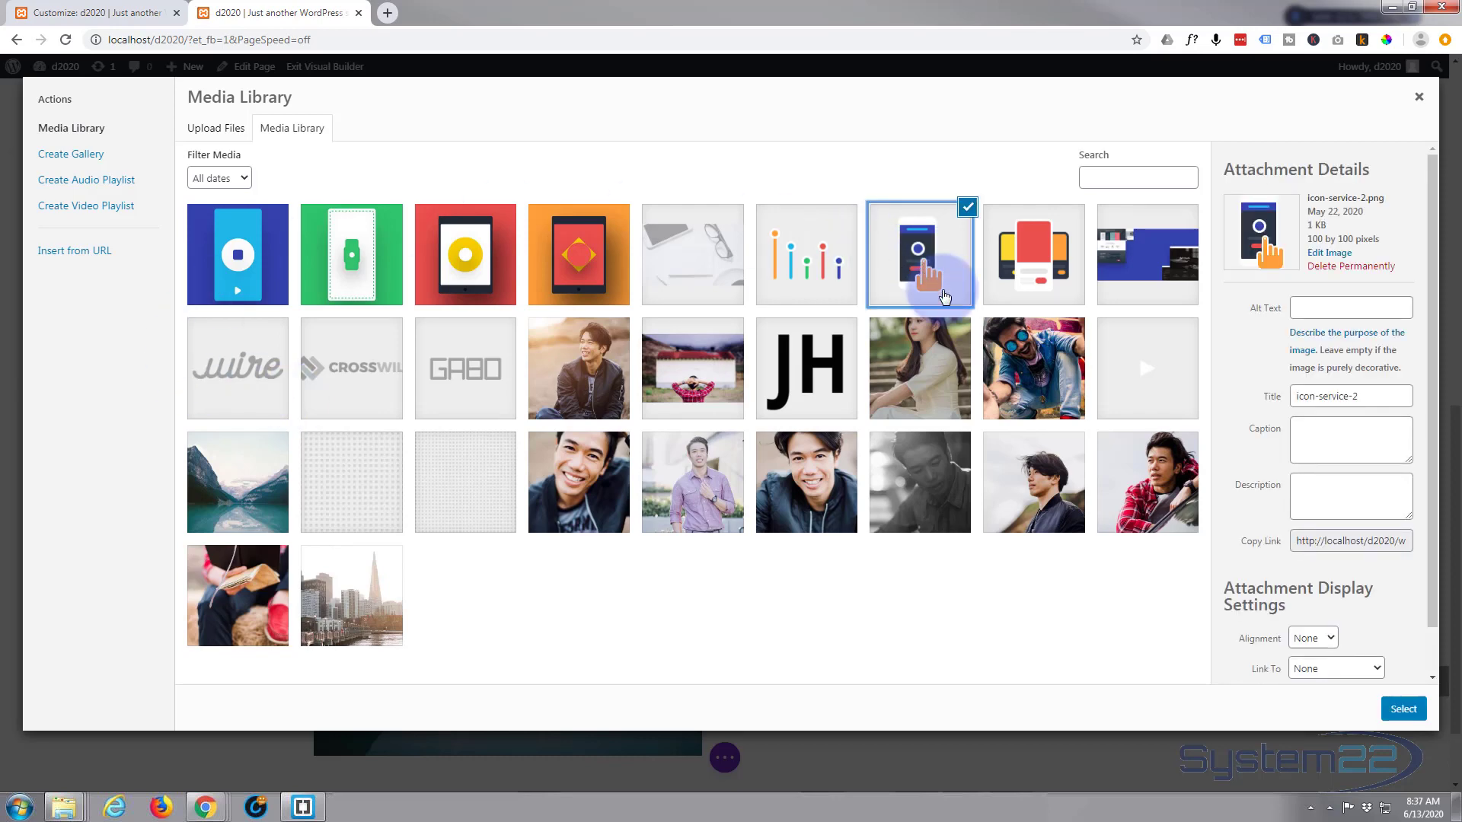
click(1404, 709)
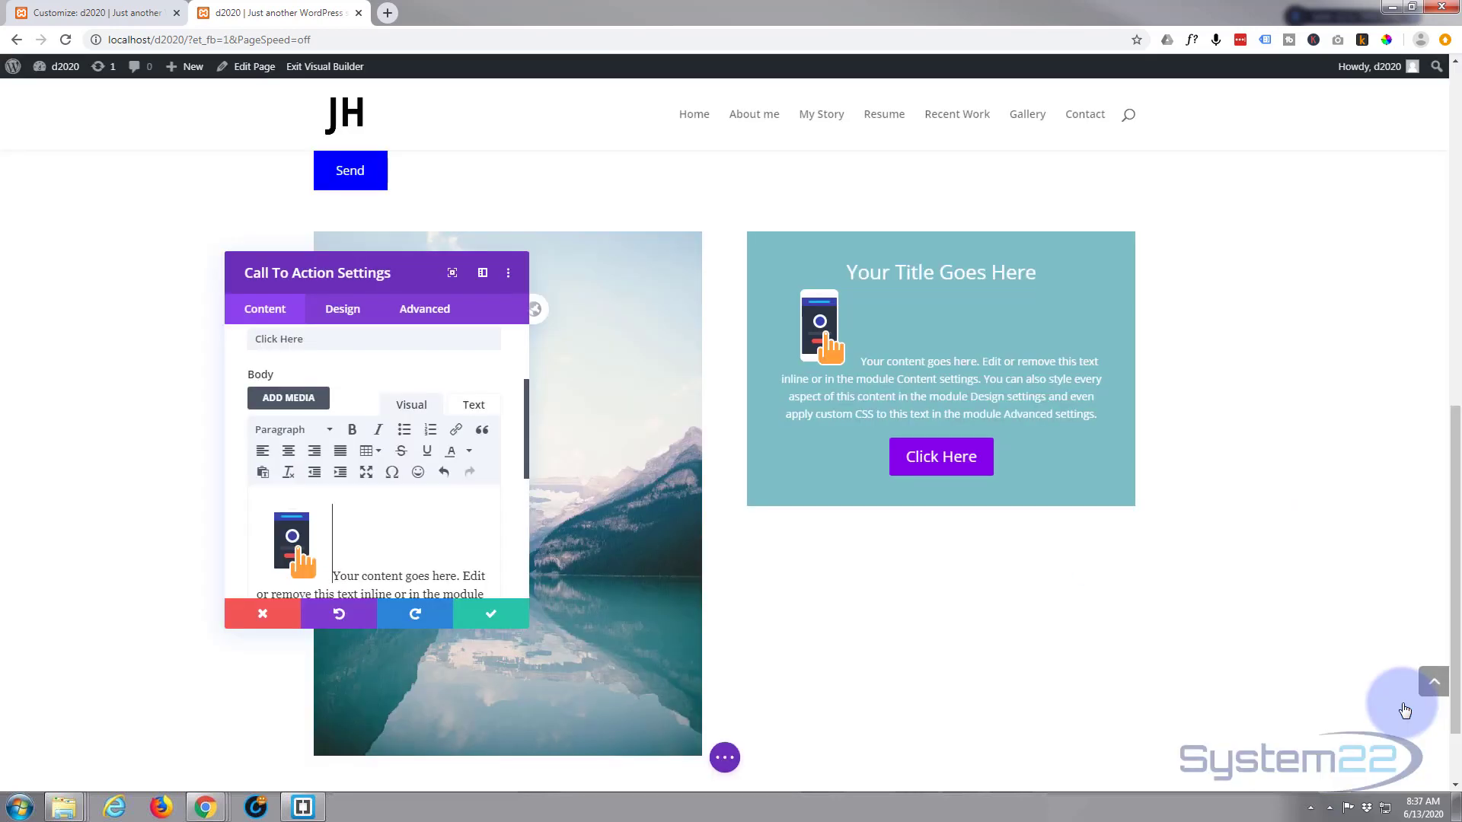
Step: Left-align the phone image so the body text wraps beside it
scroll(457, 423, down, 1)
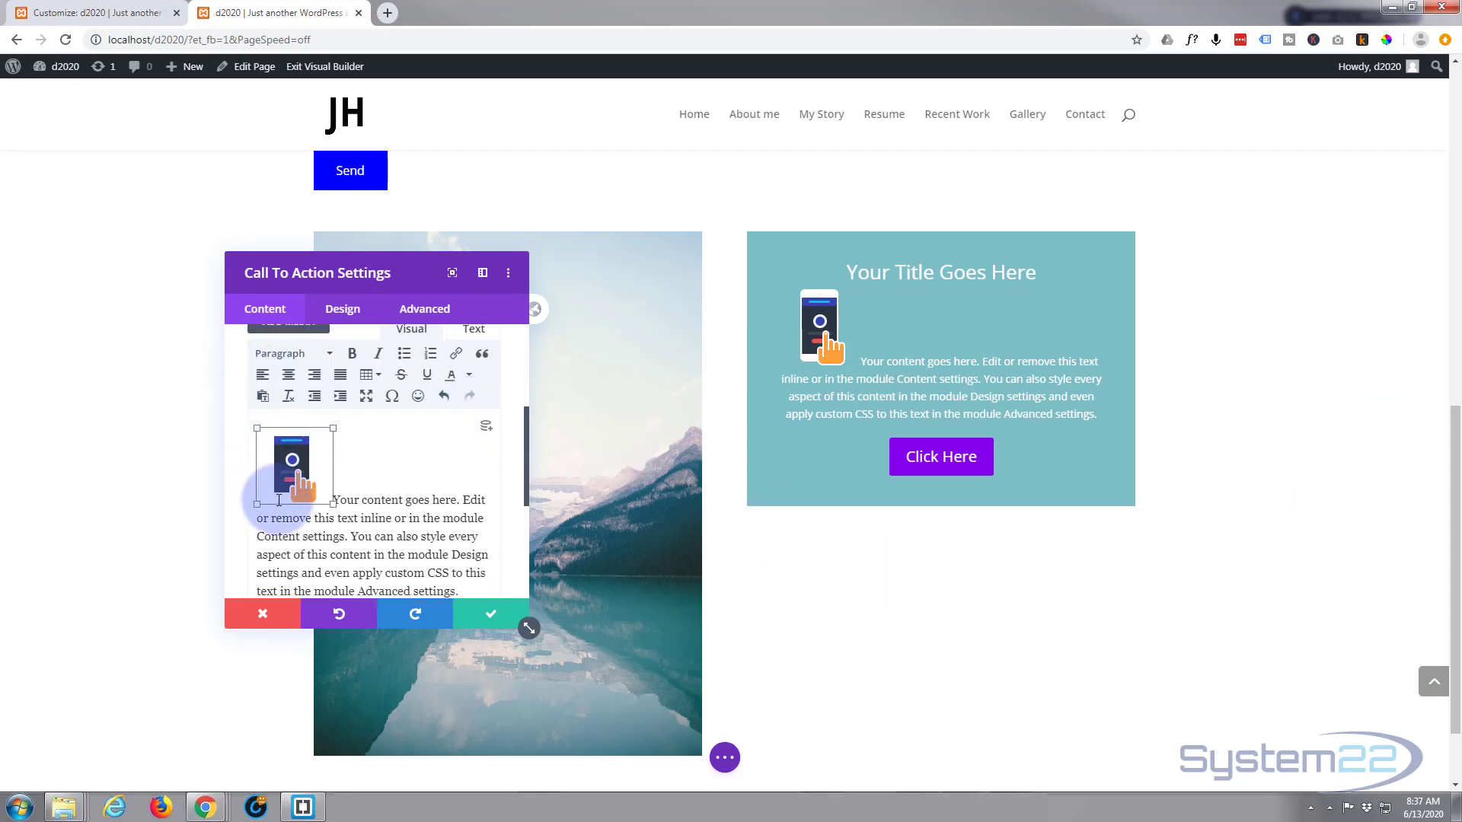
click(263, 376)
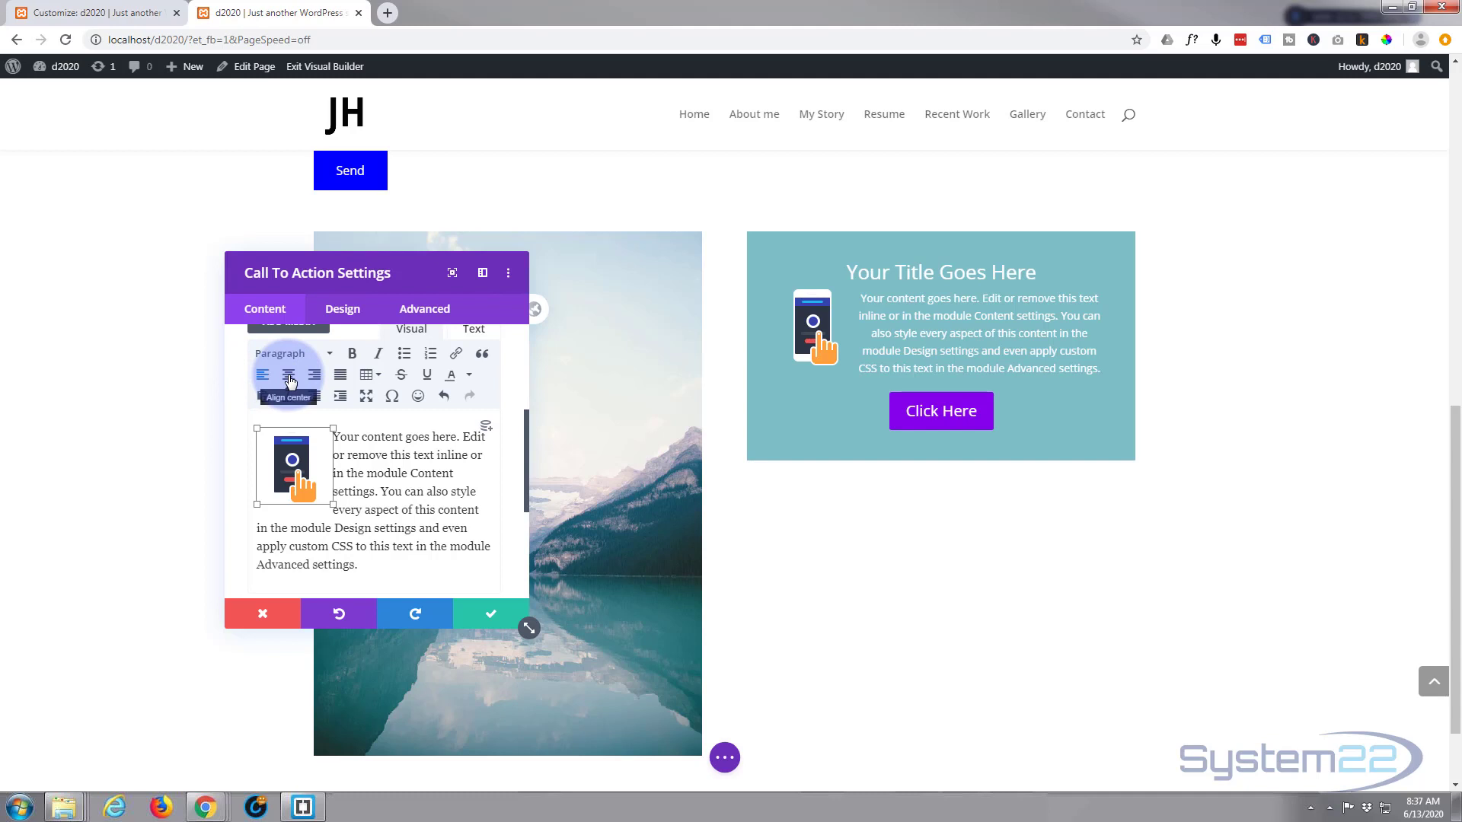
click(289, 376)
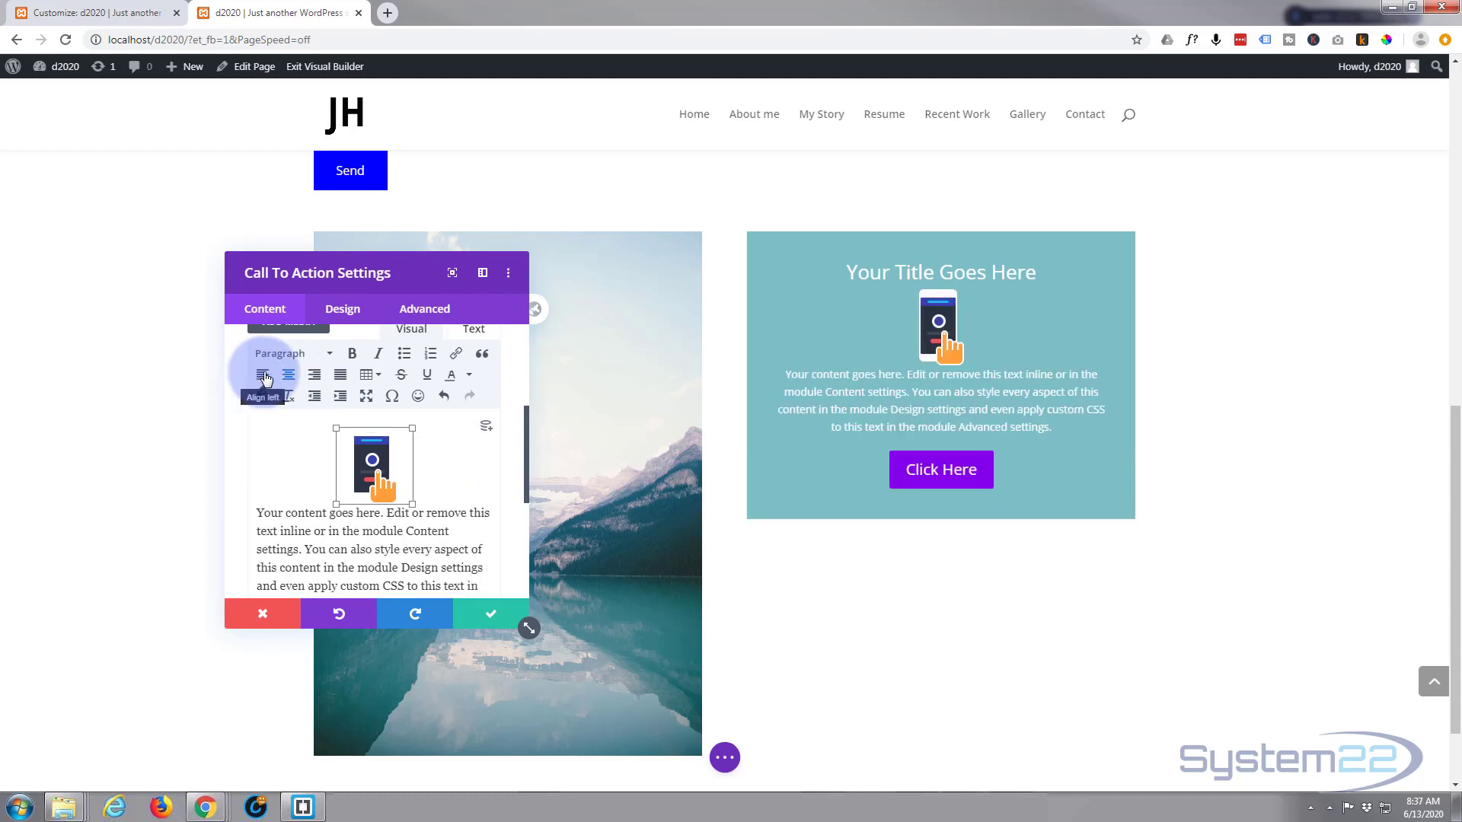
click(264, 376)
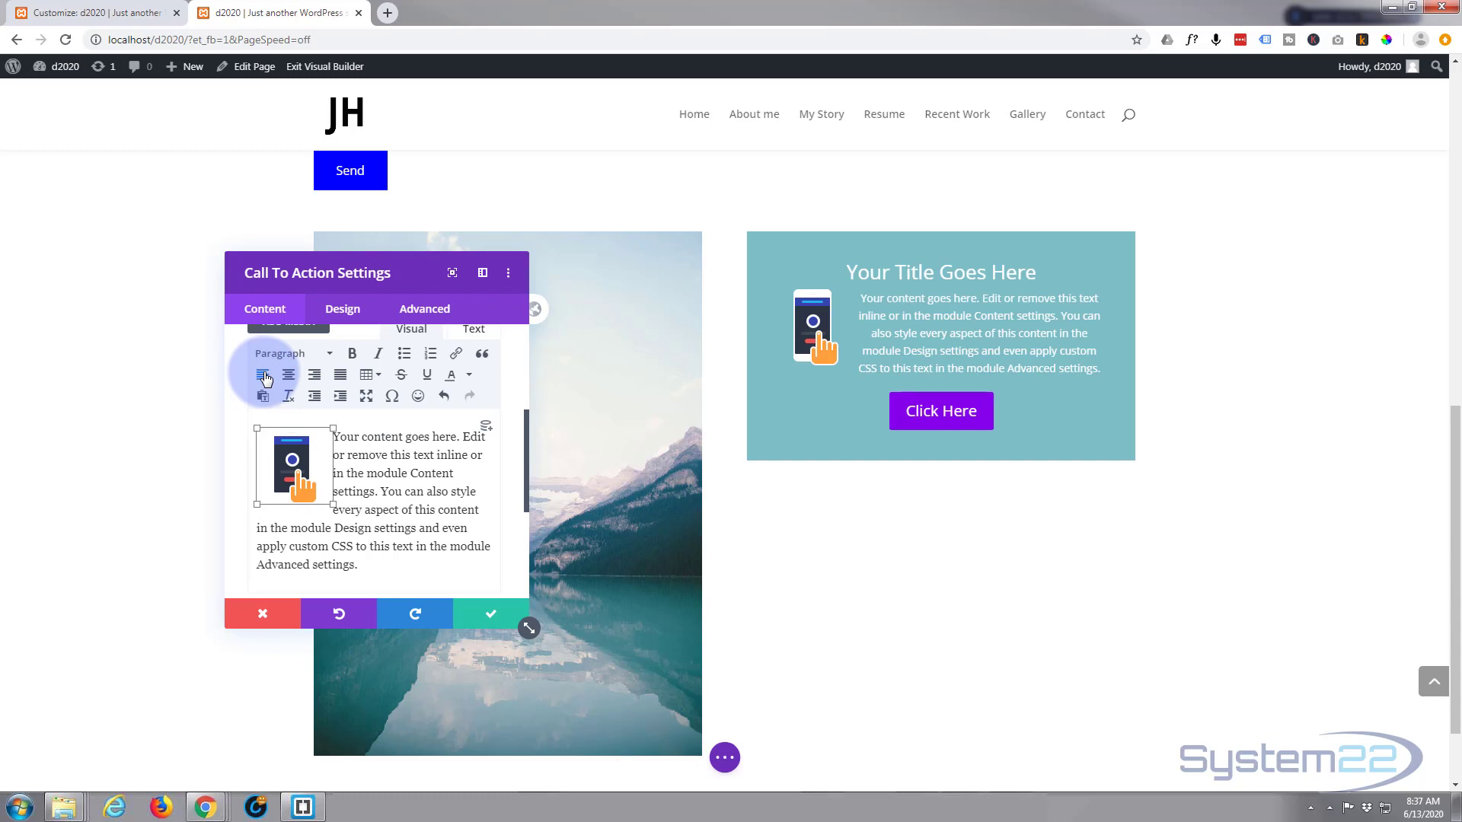
scroll(412, 475, down, 1)
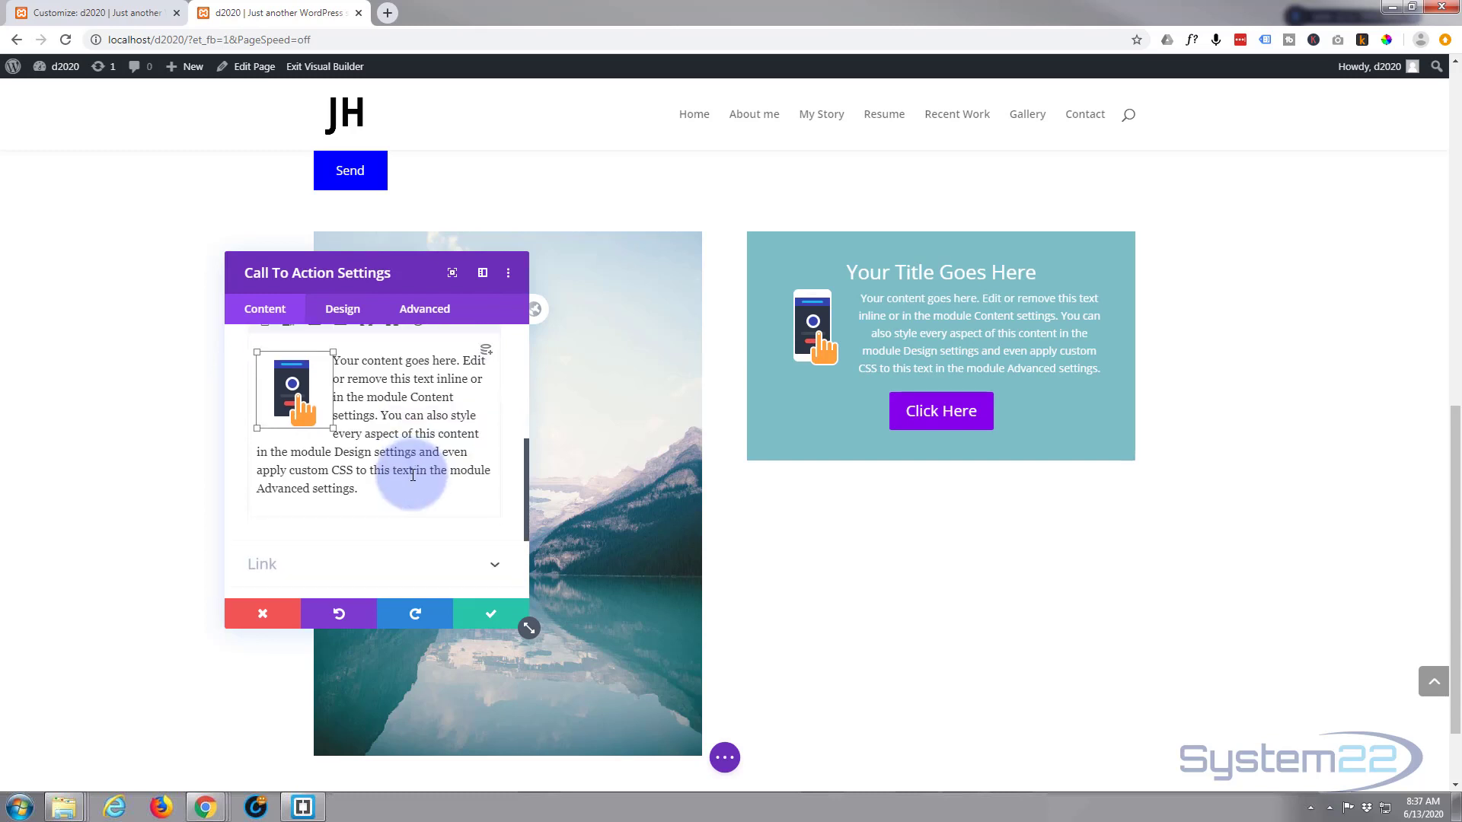
scroll(429, 472, down, 2)
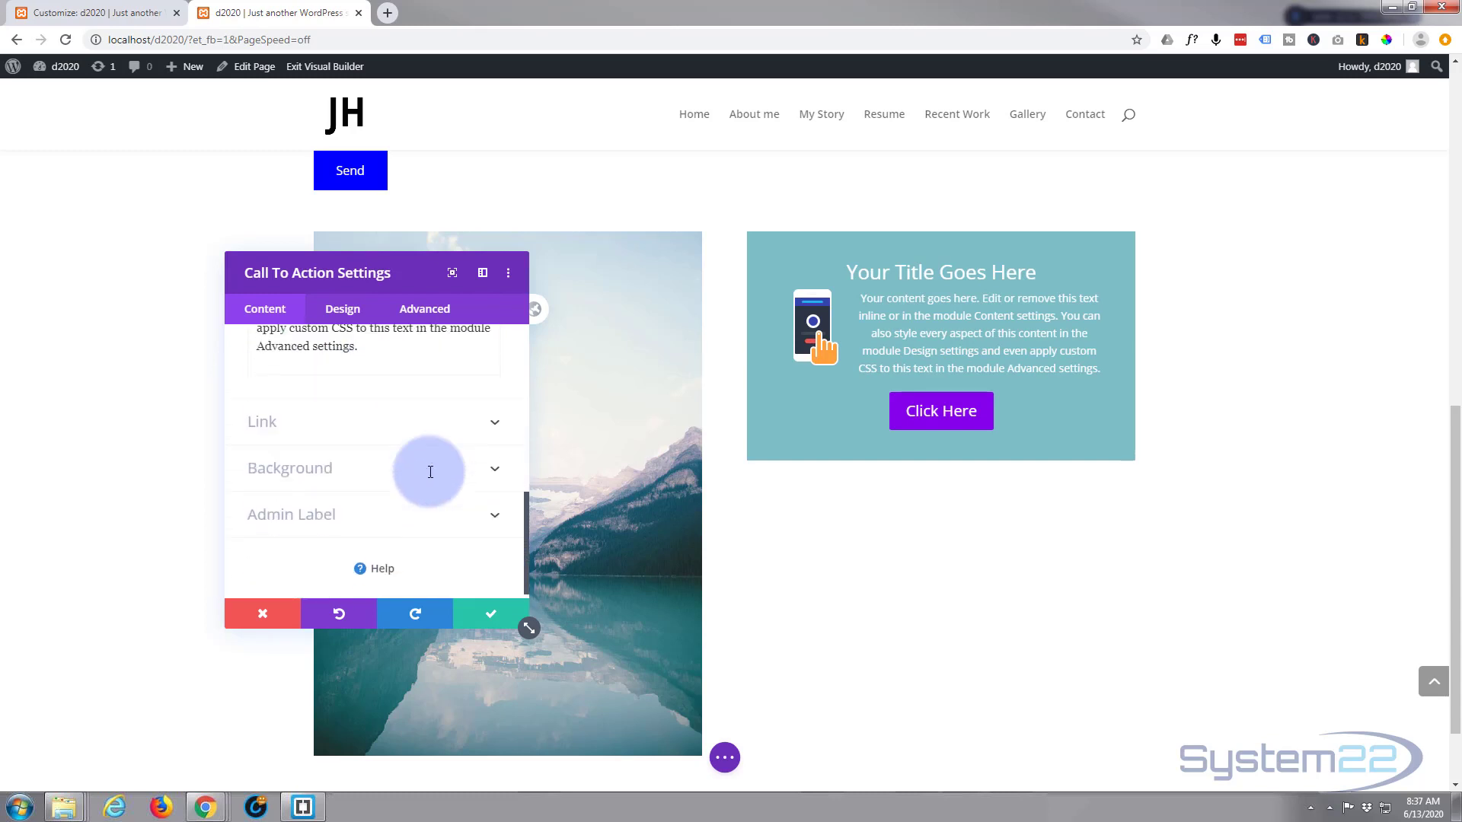
Step: Set the mountain-lake photo actor-11.jpg as the module's background image
click(327, 461)
scroll(328, 461, up, 3)
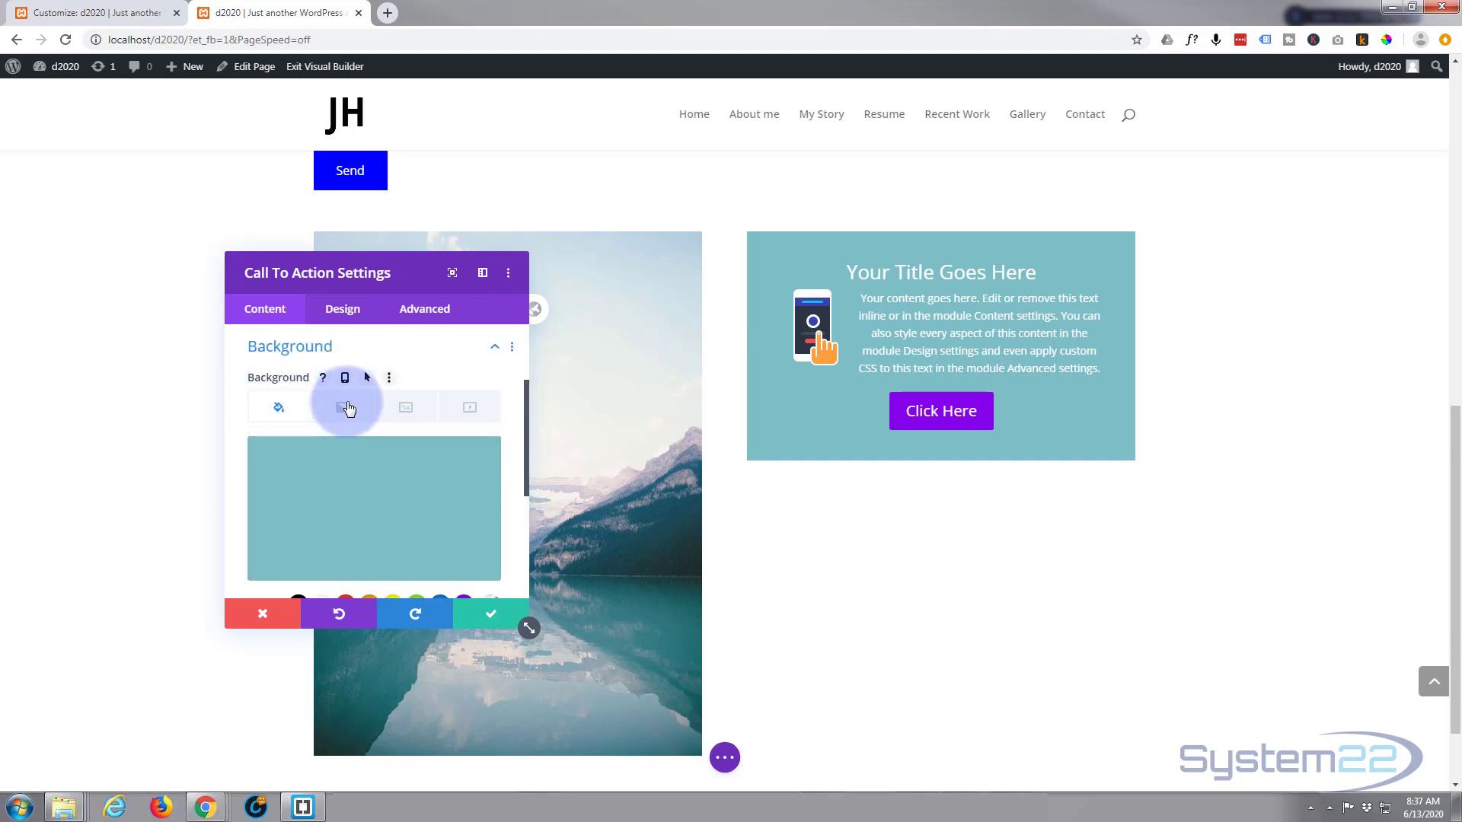
click(417, 411)
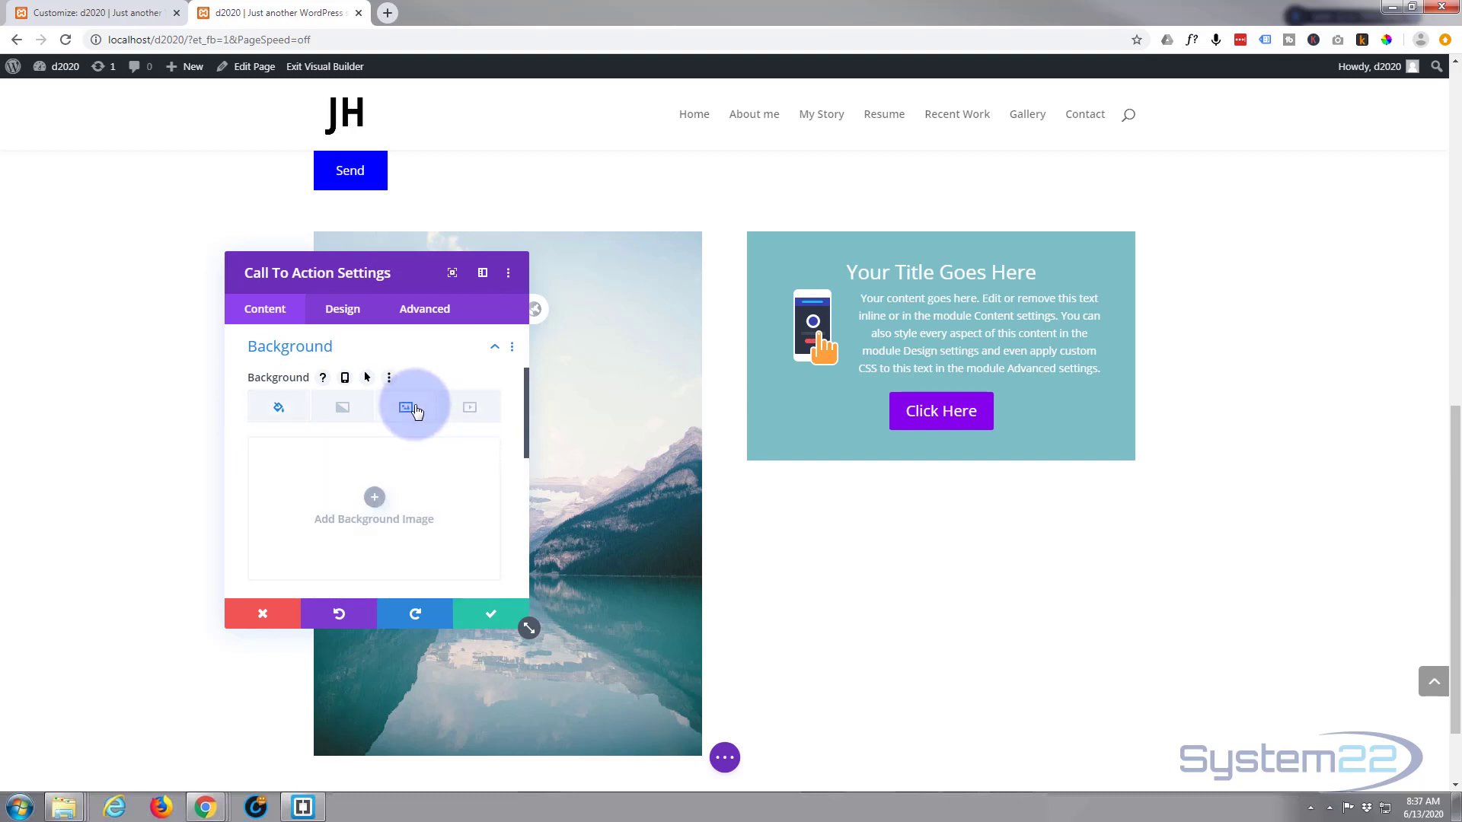
click(376, 497)
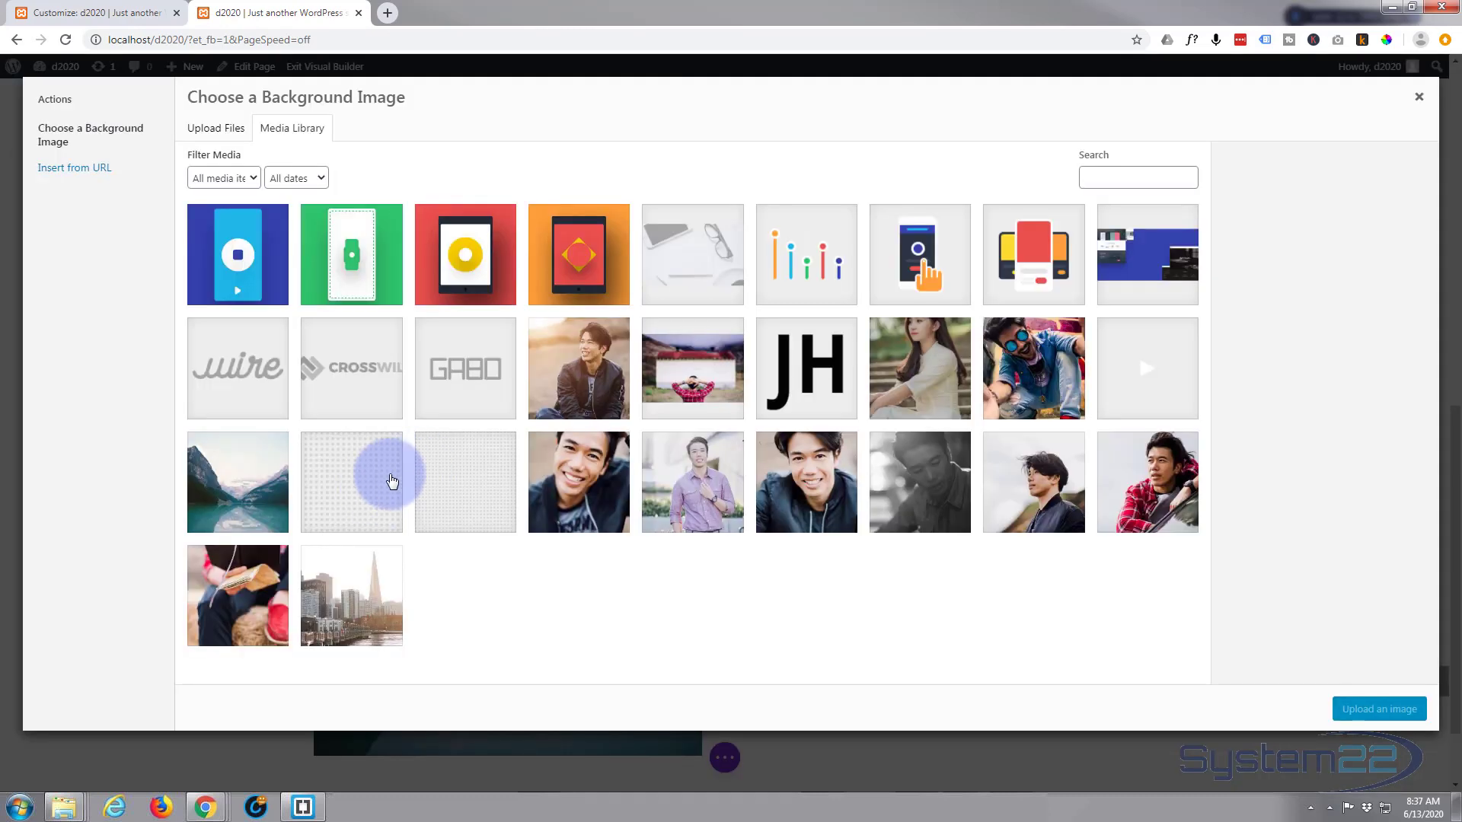
click(243, 488)
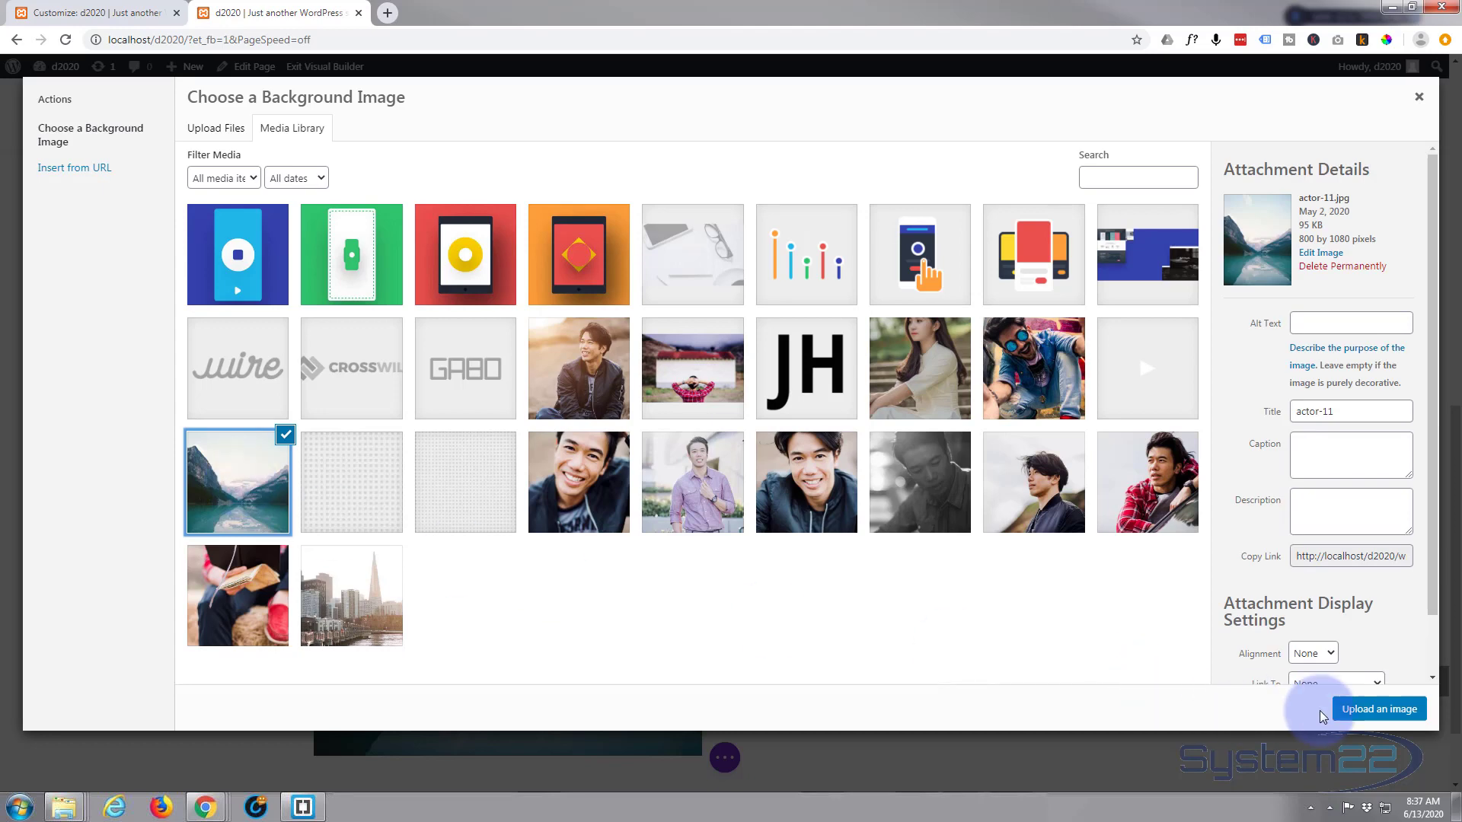
click(1379, 710)
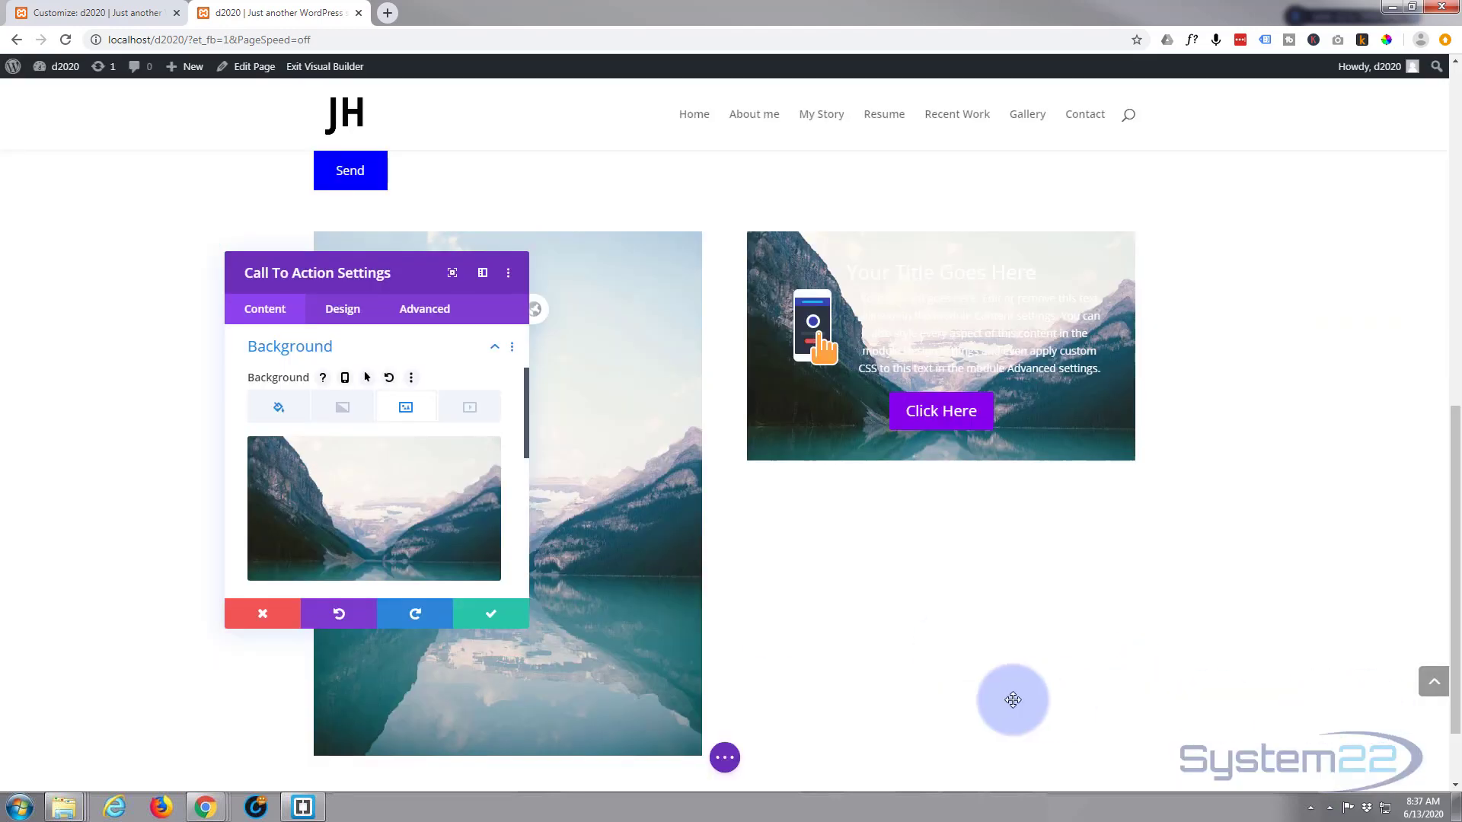
drag(381, 276, 966, 536)
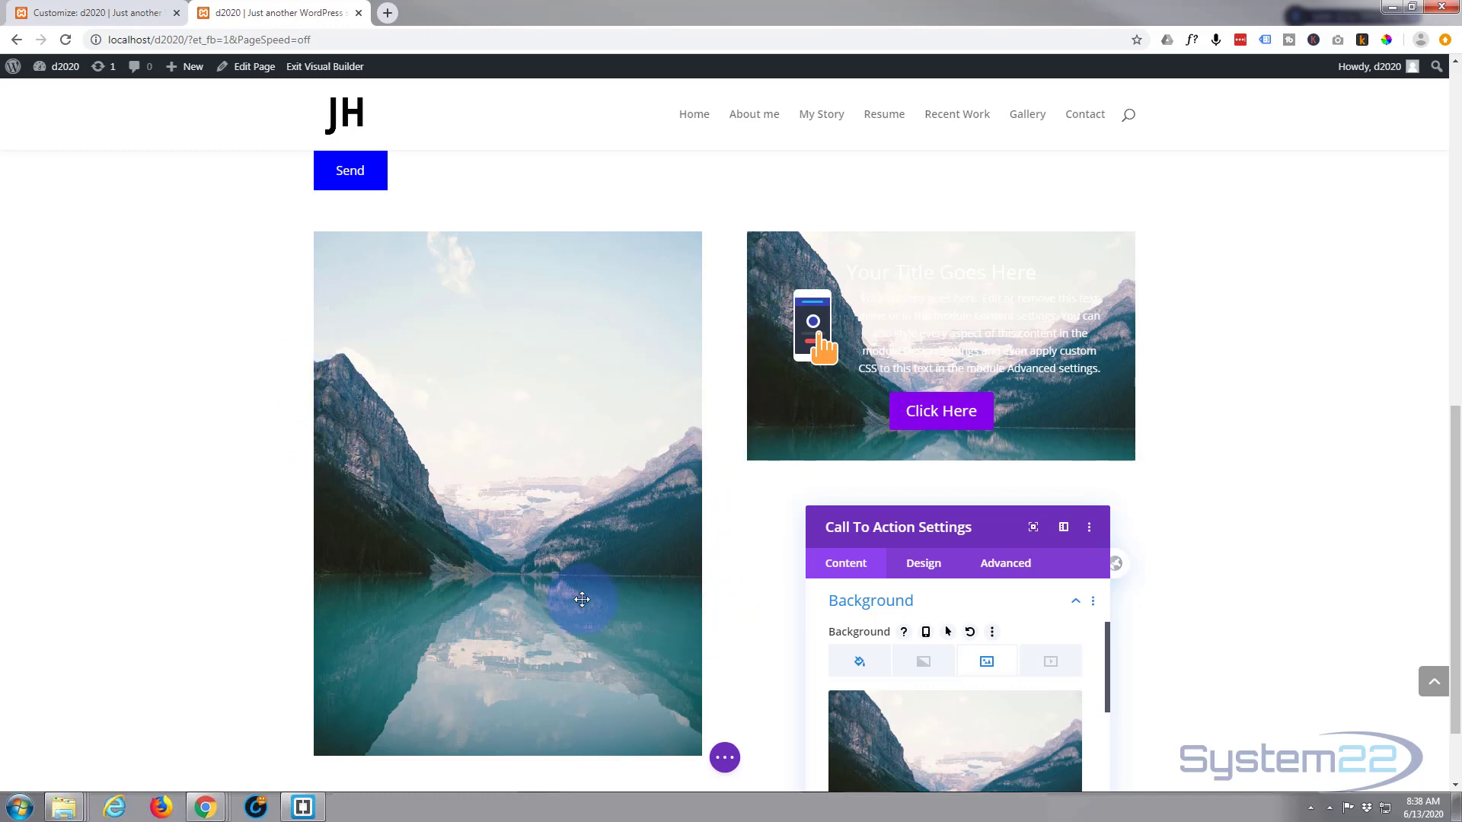
drag(1007, 530, 466, 239)
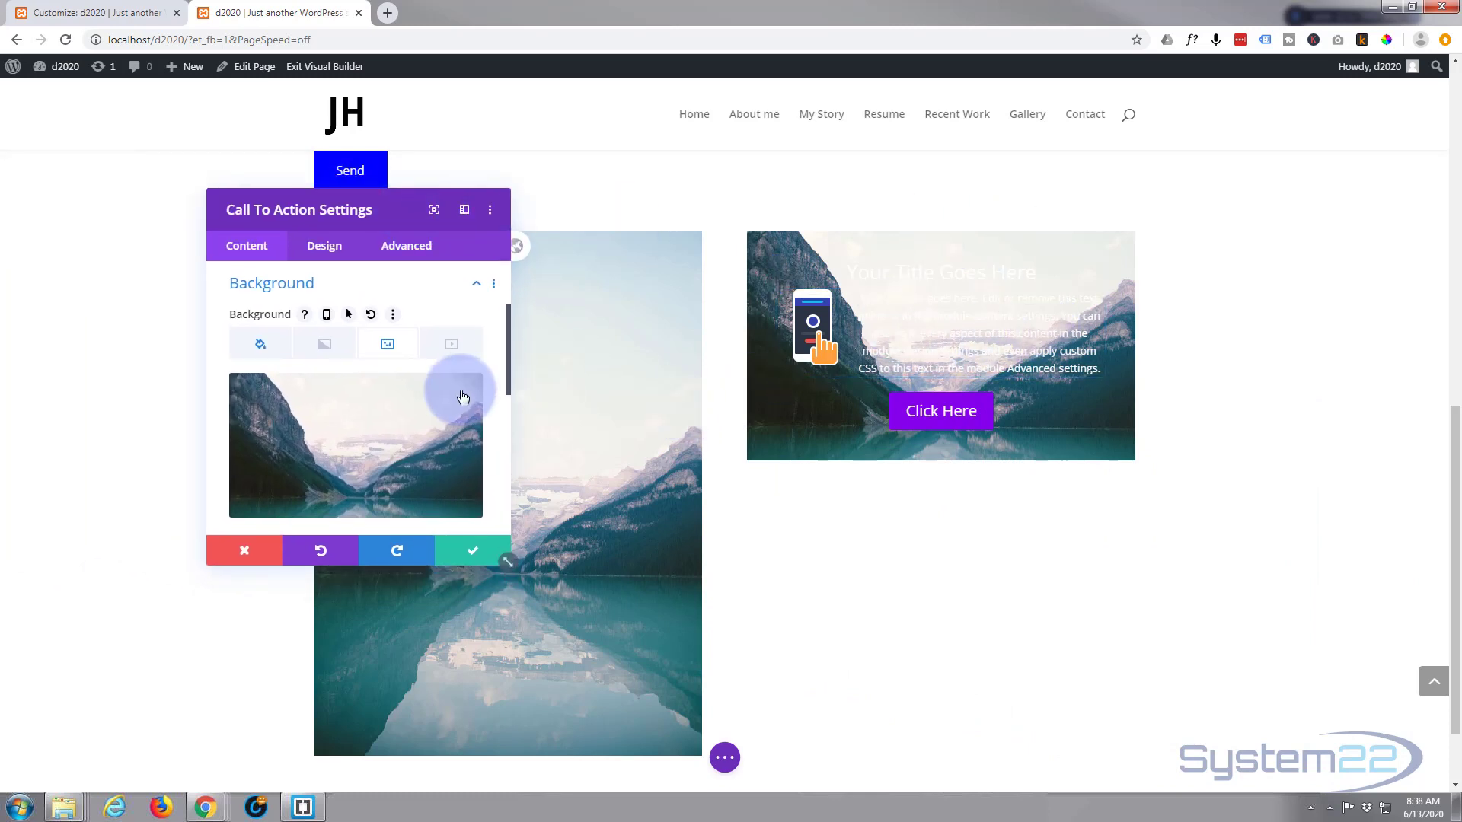
Step: Set the module's background colour to black
click(253, 348)
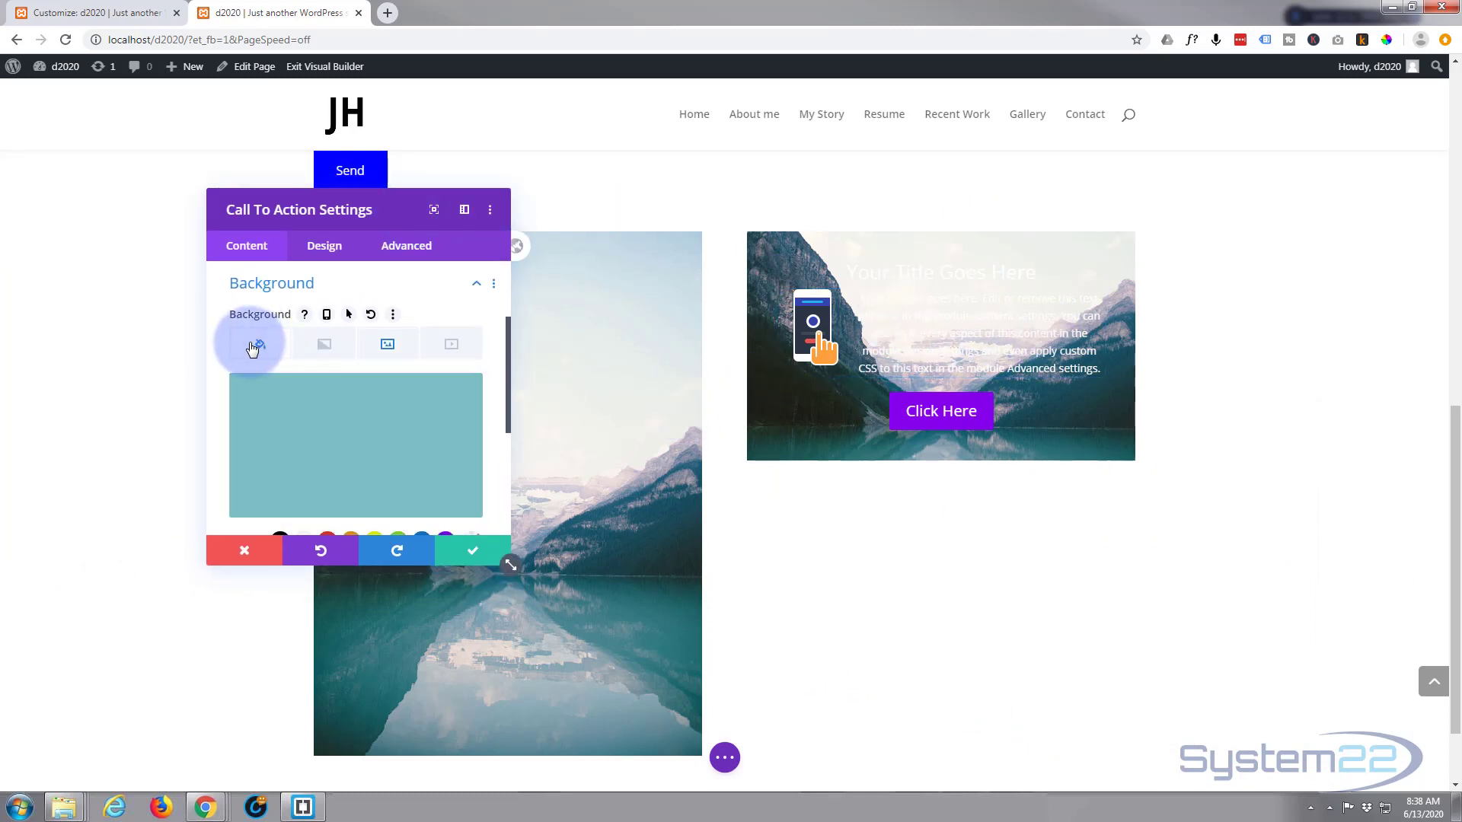
scroll(281, 420, down, 1)
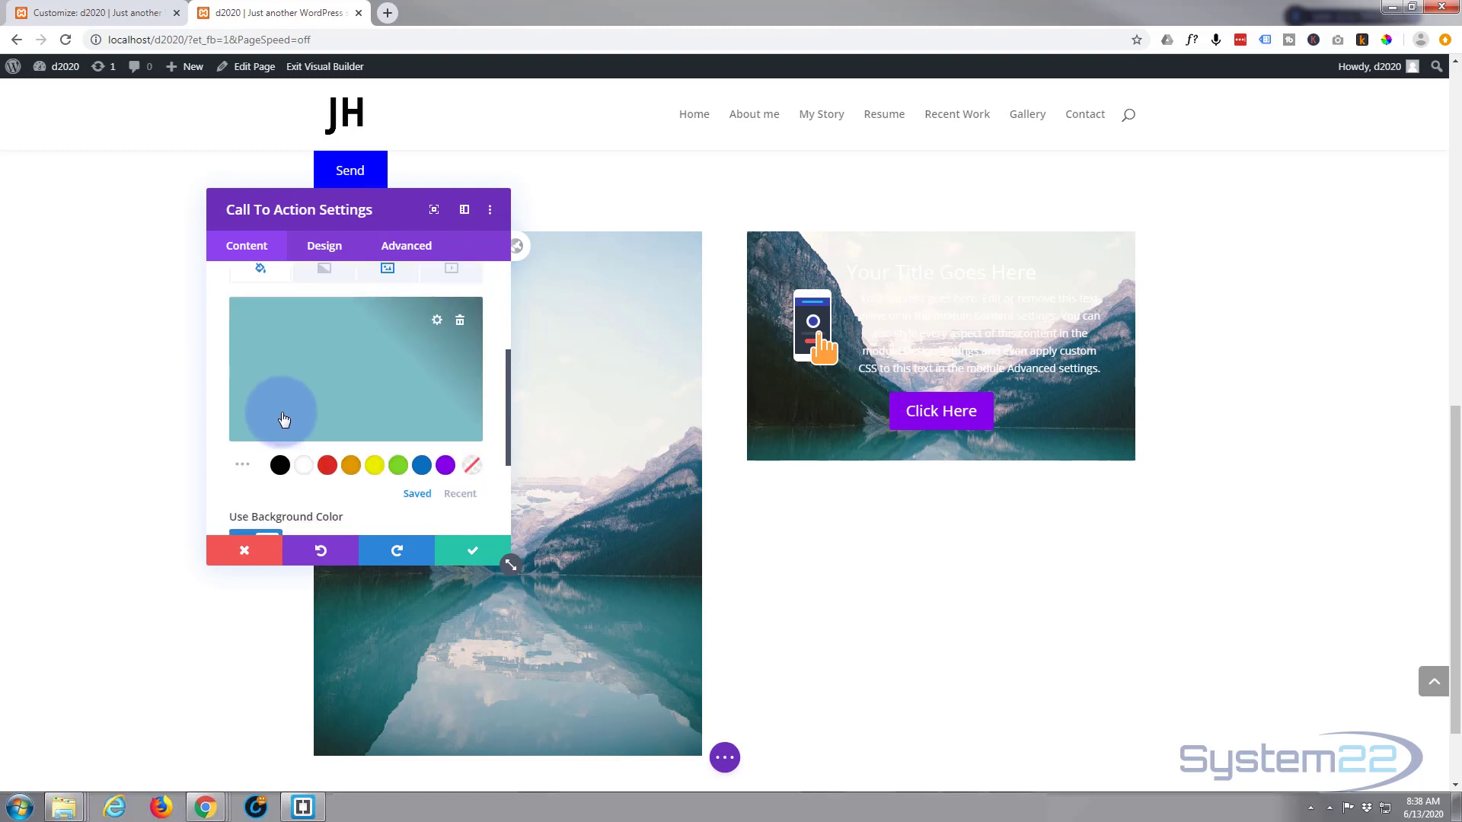
click(279, 465)
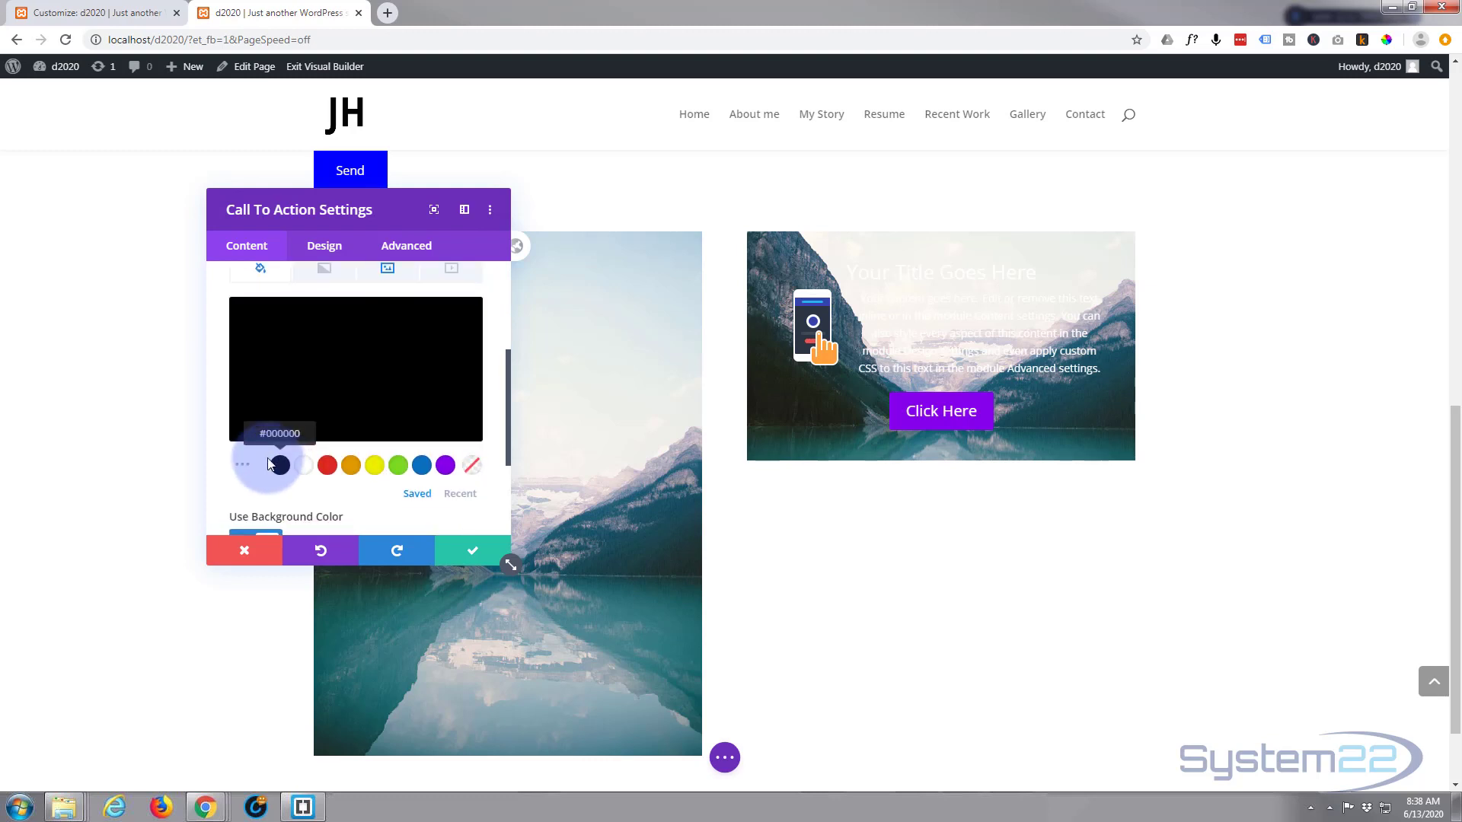
scroll(289, 419, up, 1)
Step: Set the Background Image Blend mode to Multiply
click(388, 347)
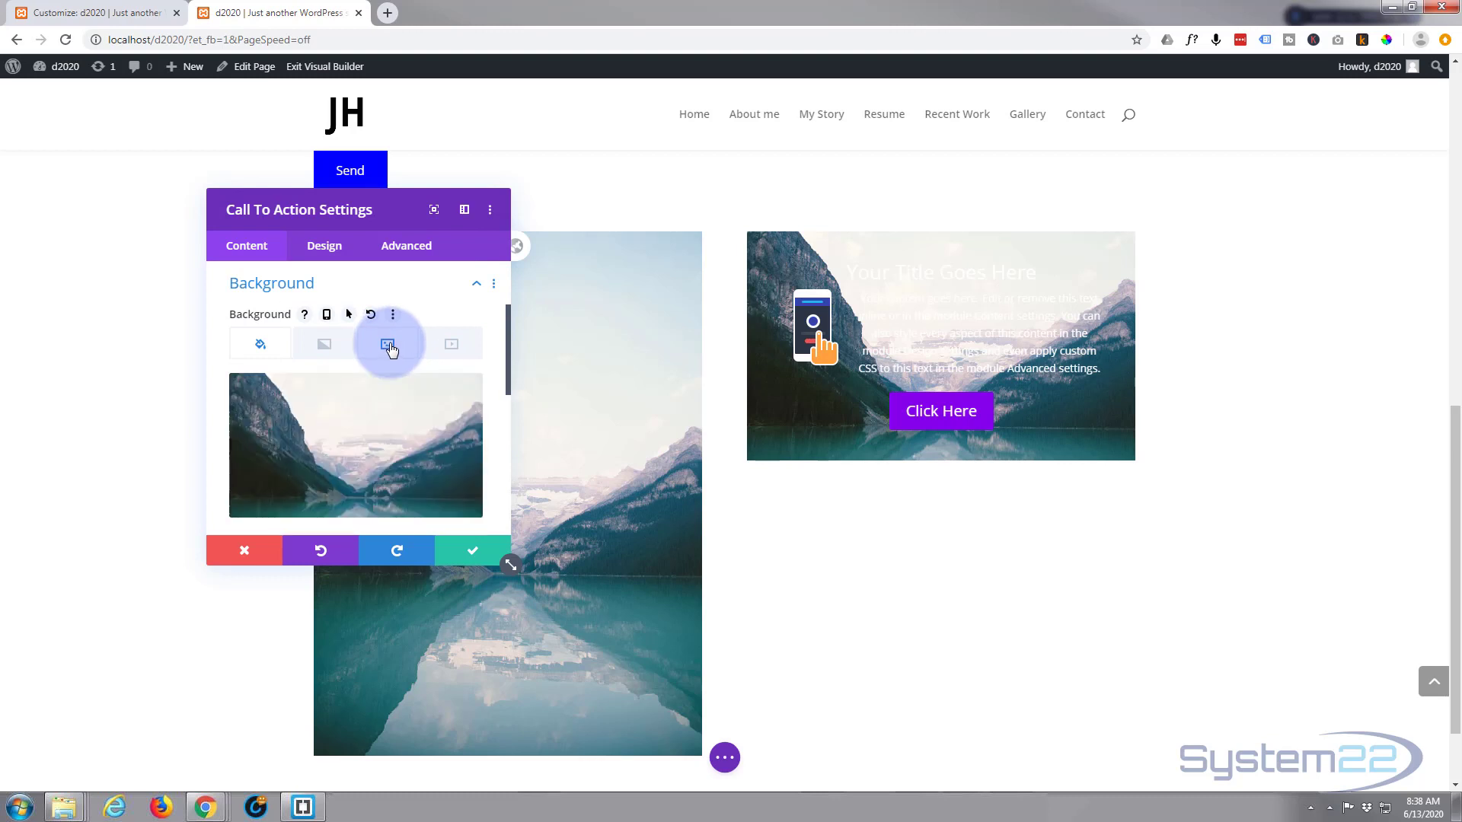
scroll(377, 385, down, 4)
scroll(376, 390, down, 3)
mouse_move(225, 408)
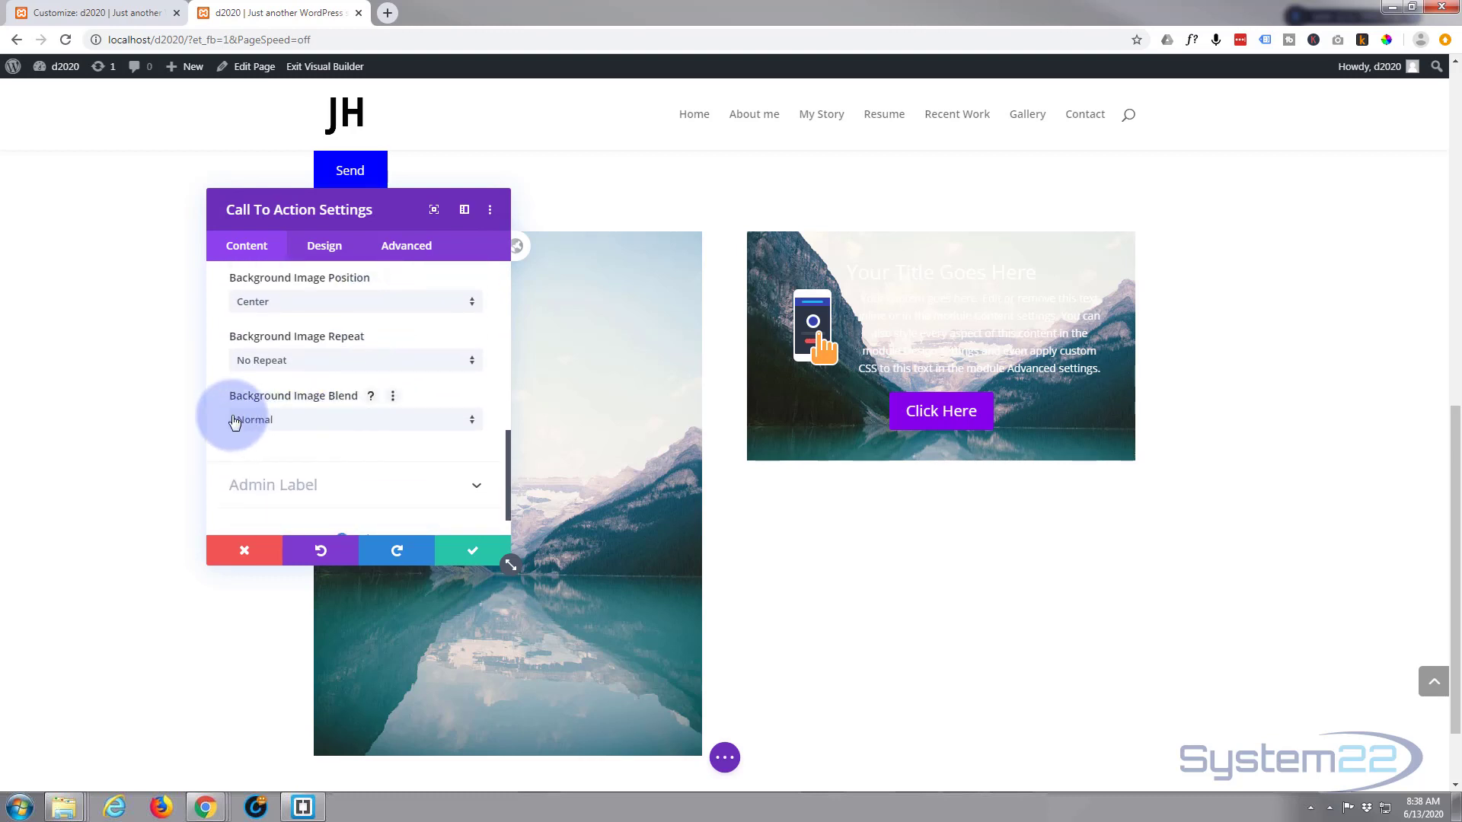
click(386, 424)
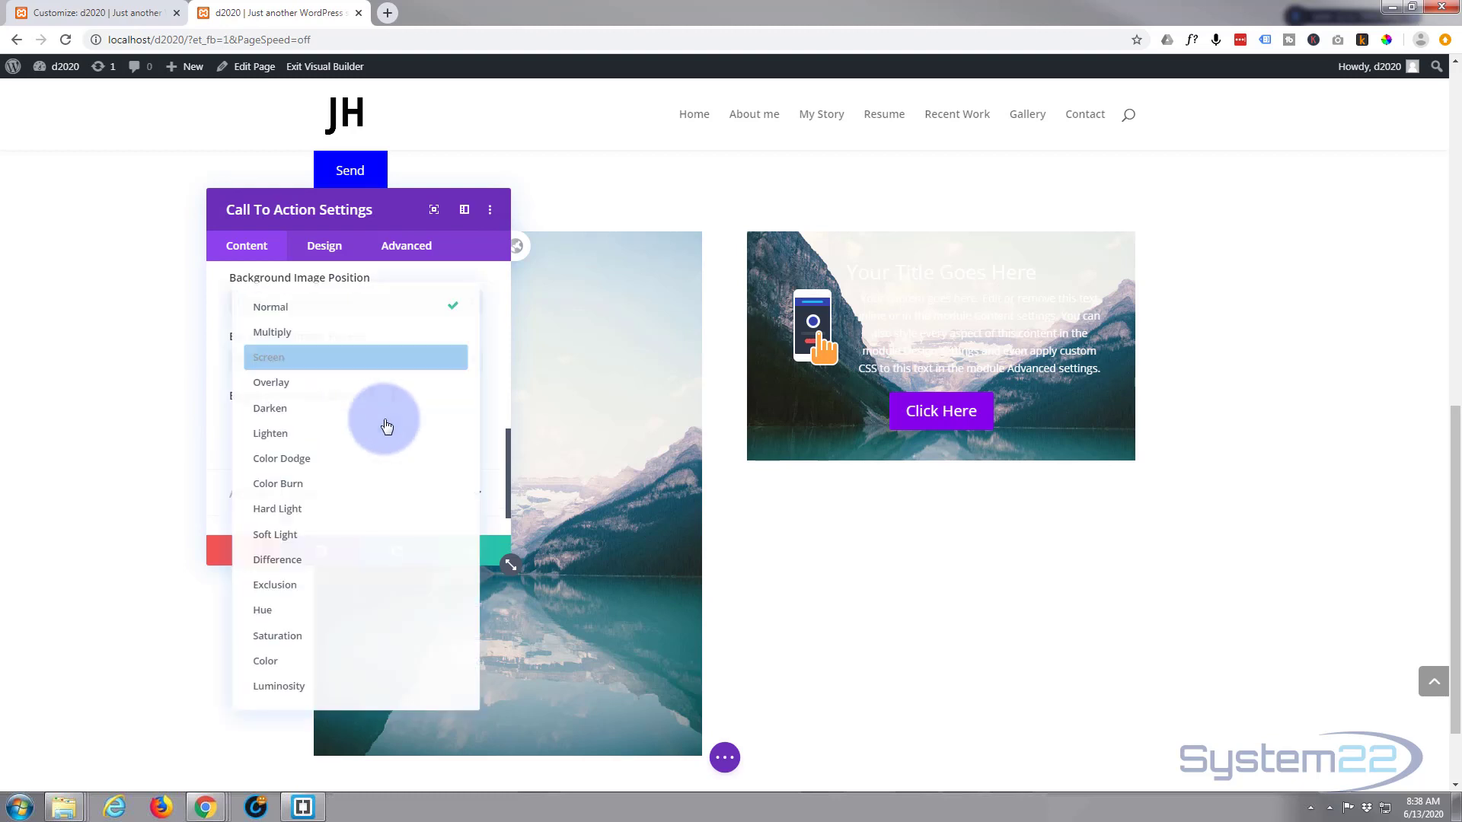
click(281, 331)
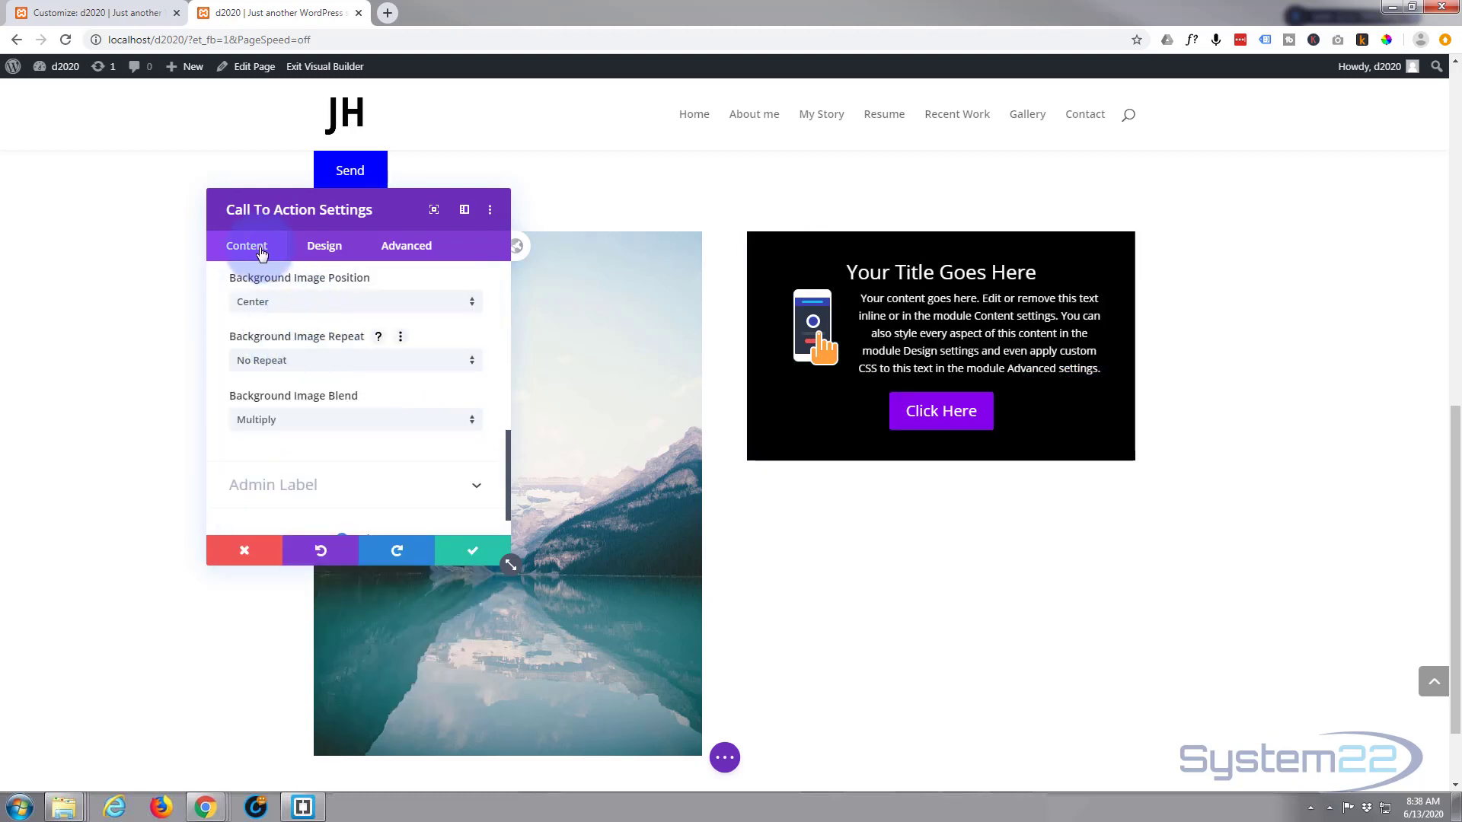
scroll(280, 339, up, 5)
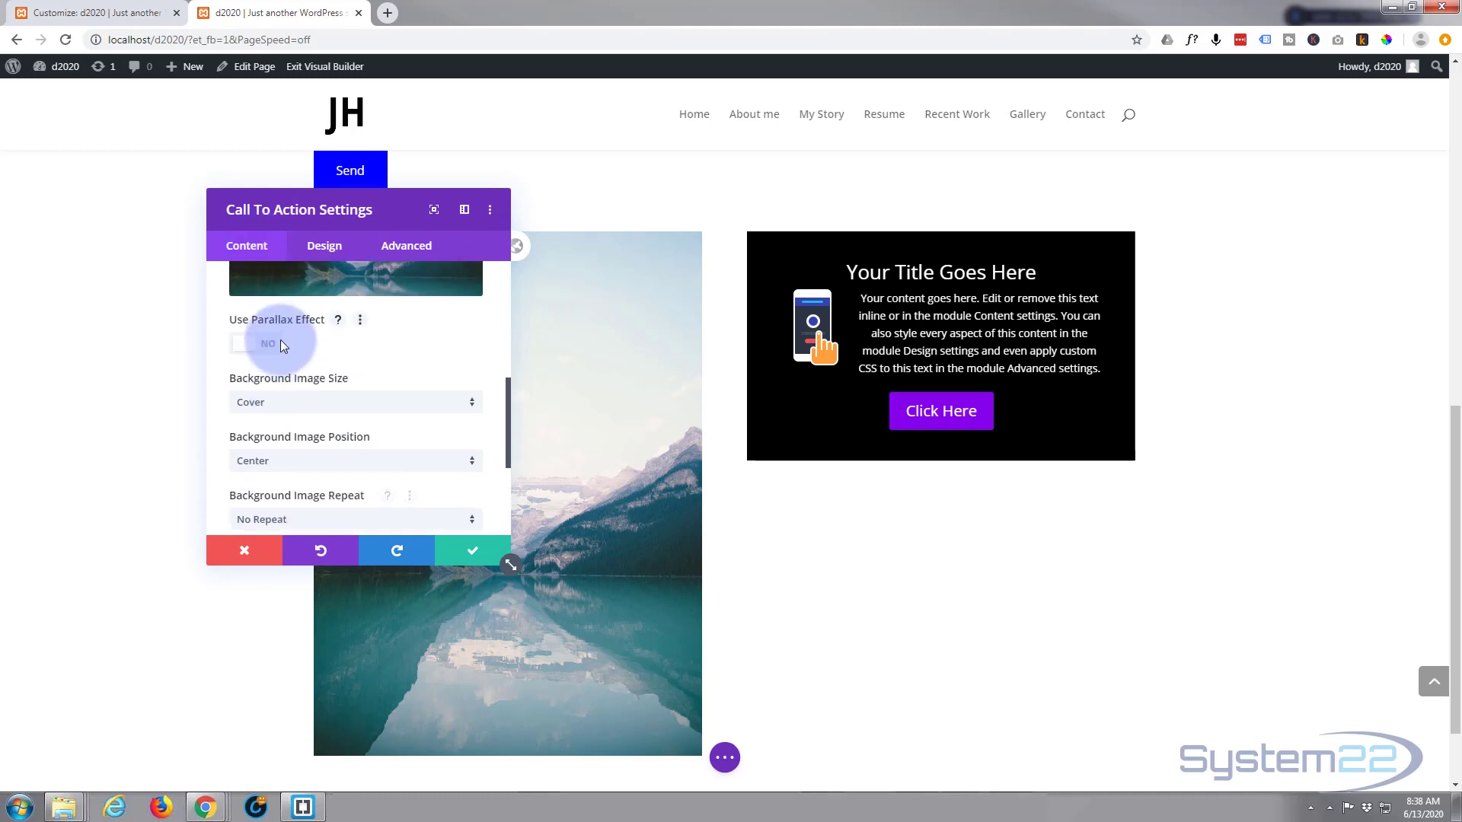
scroll(274, 343, up, 2)
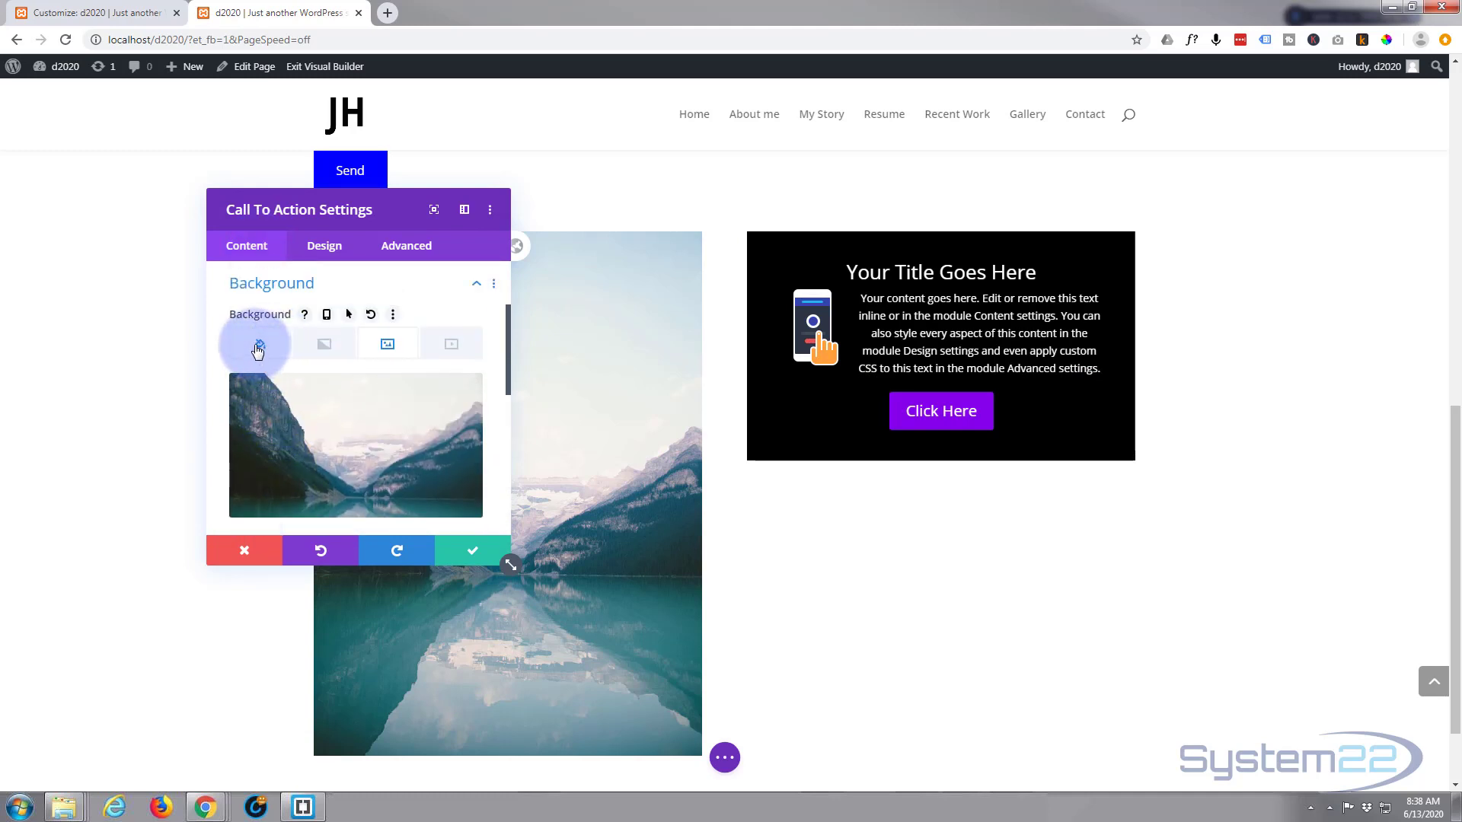
Step: Lower the black background colour's opacity to rgba(0,0,0,0.37)
click(258, 347)
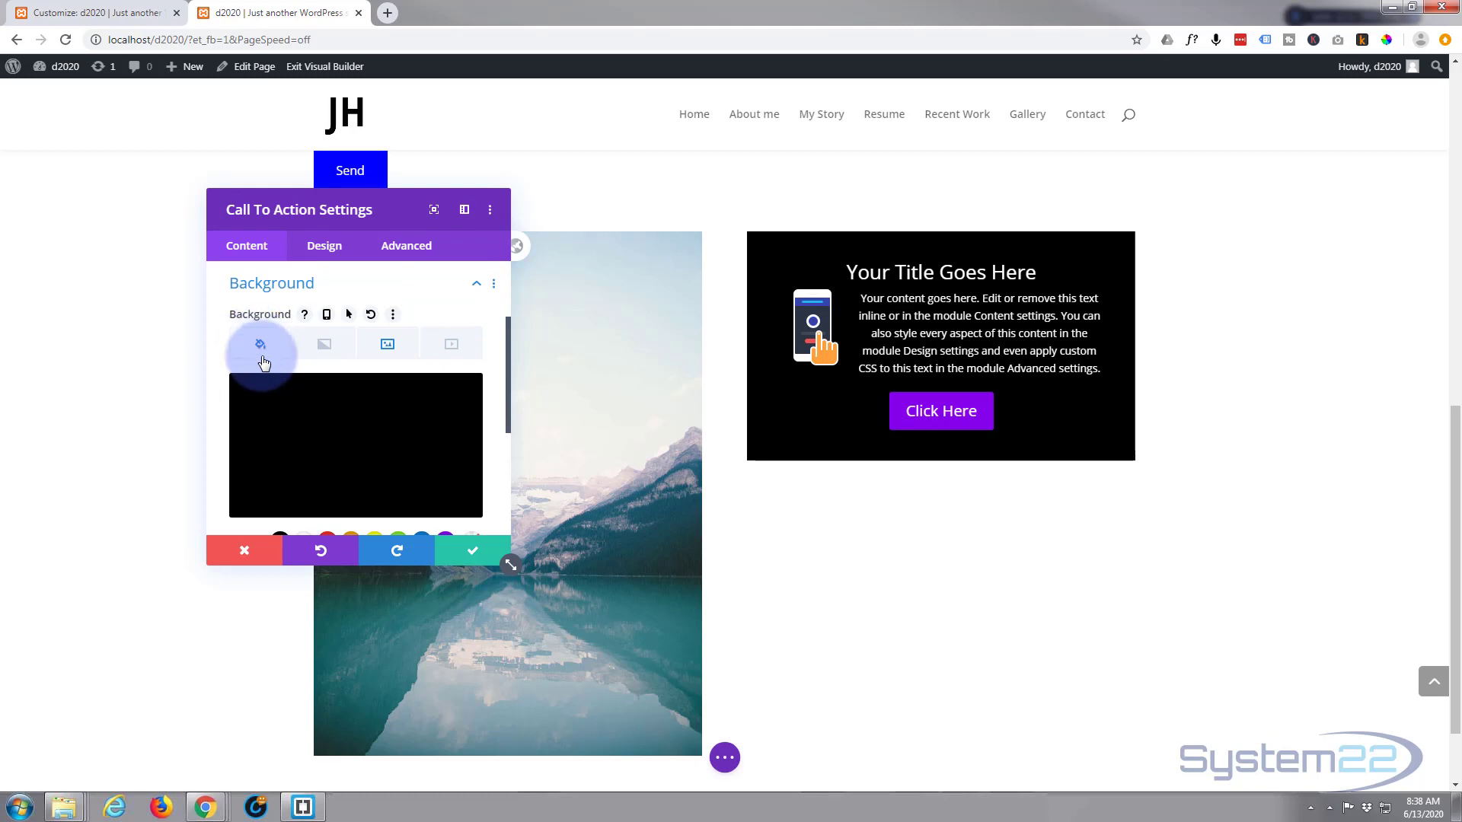
scroll(259, 354, down, 1)
scroll(261, 363, up, 2)
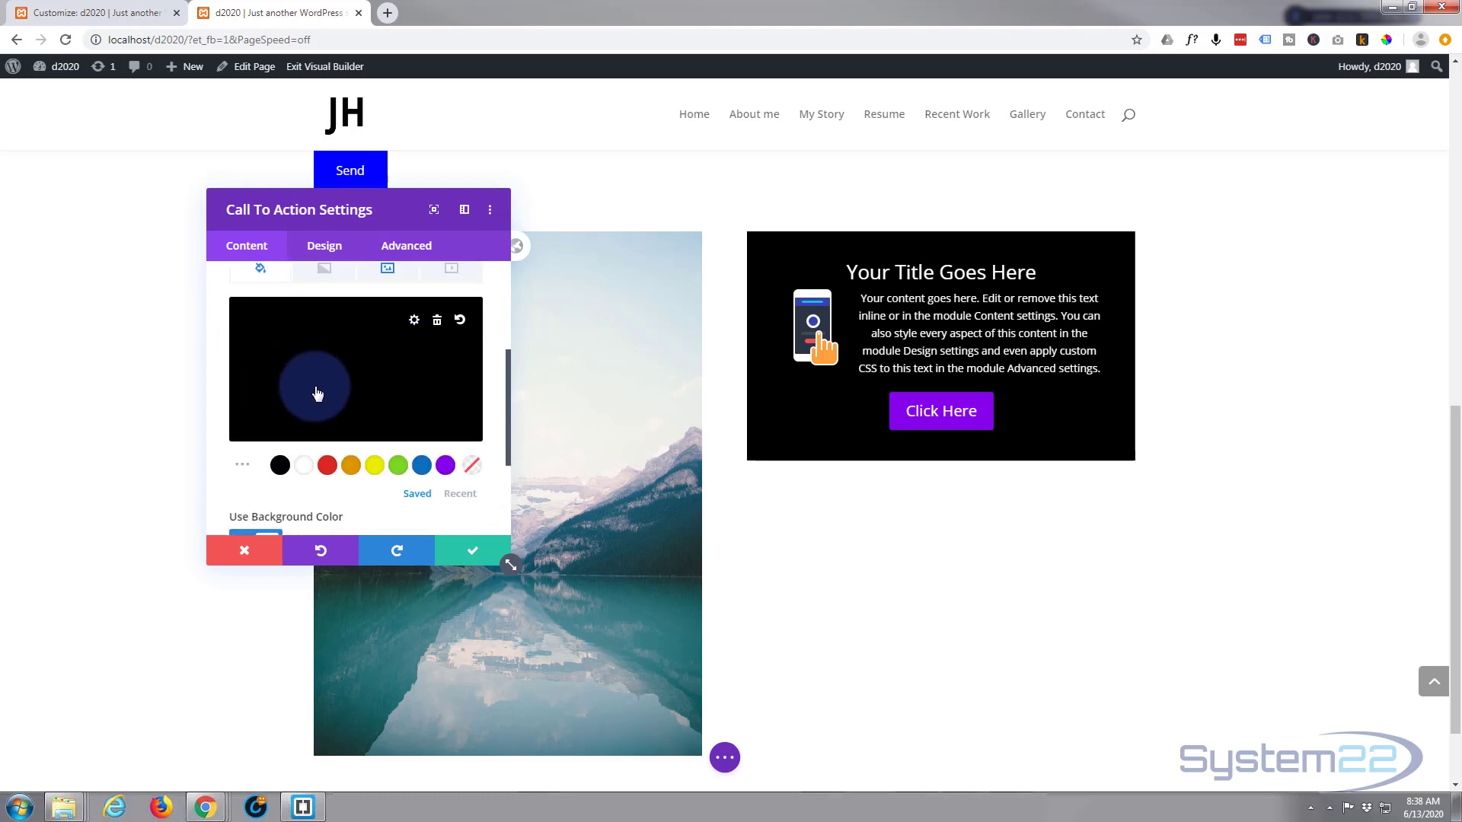
click(318, 389)
click(475, 318)
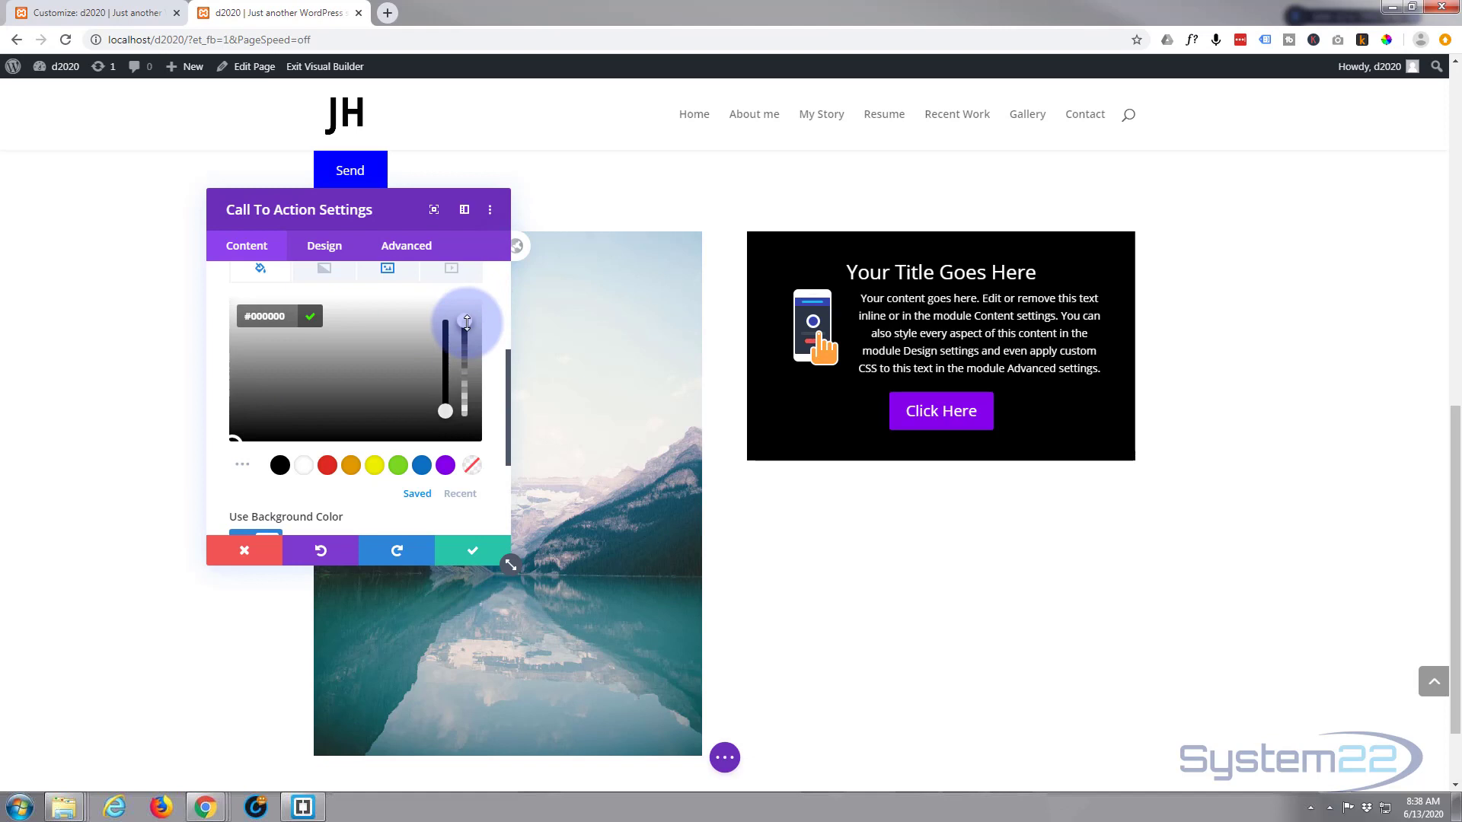
drag(467, 339, 469, 395)
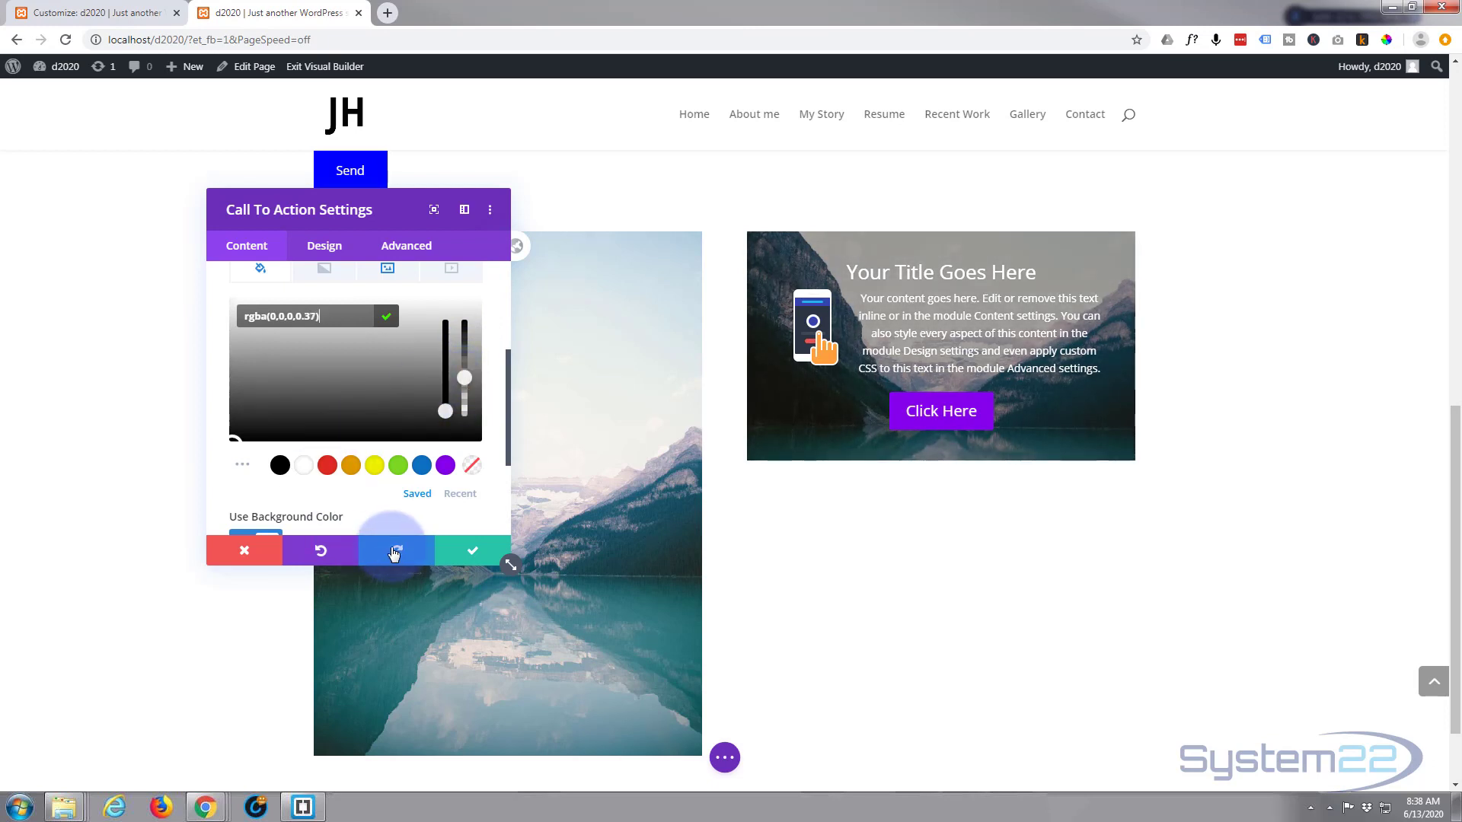
click(474, 558)
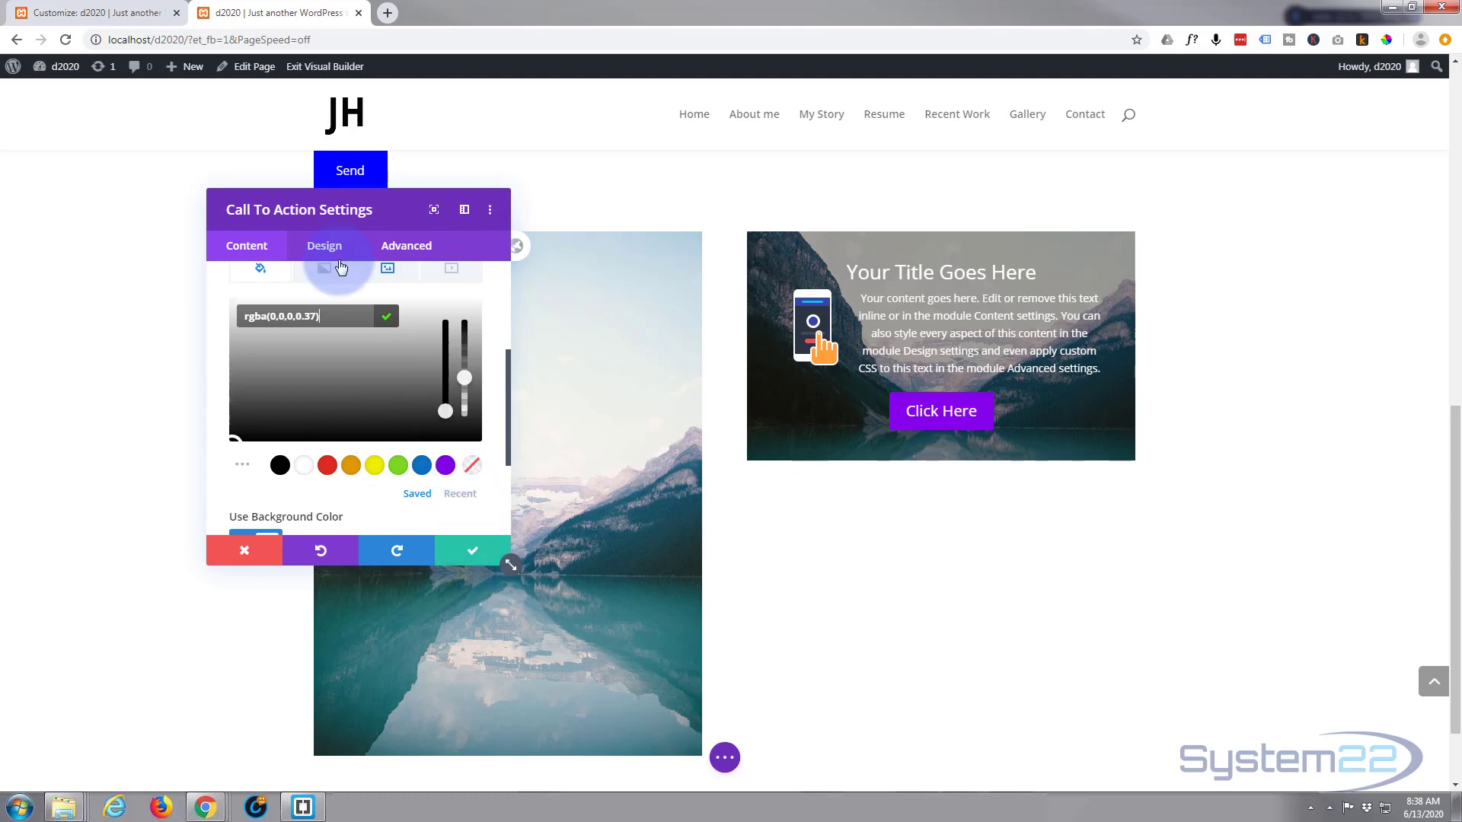
drag(356, 228, 1240, 330)
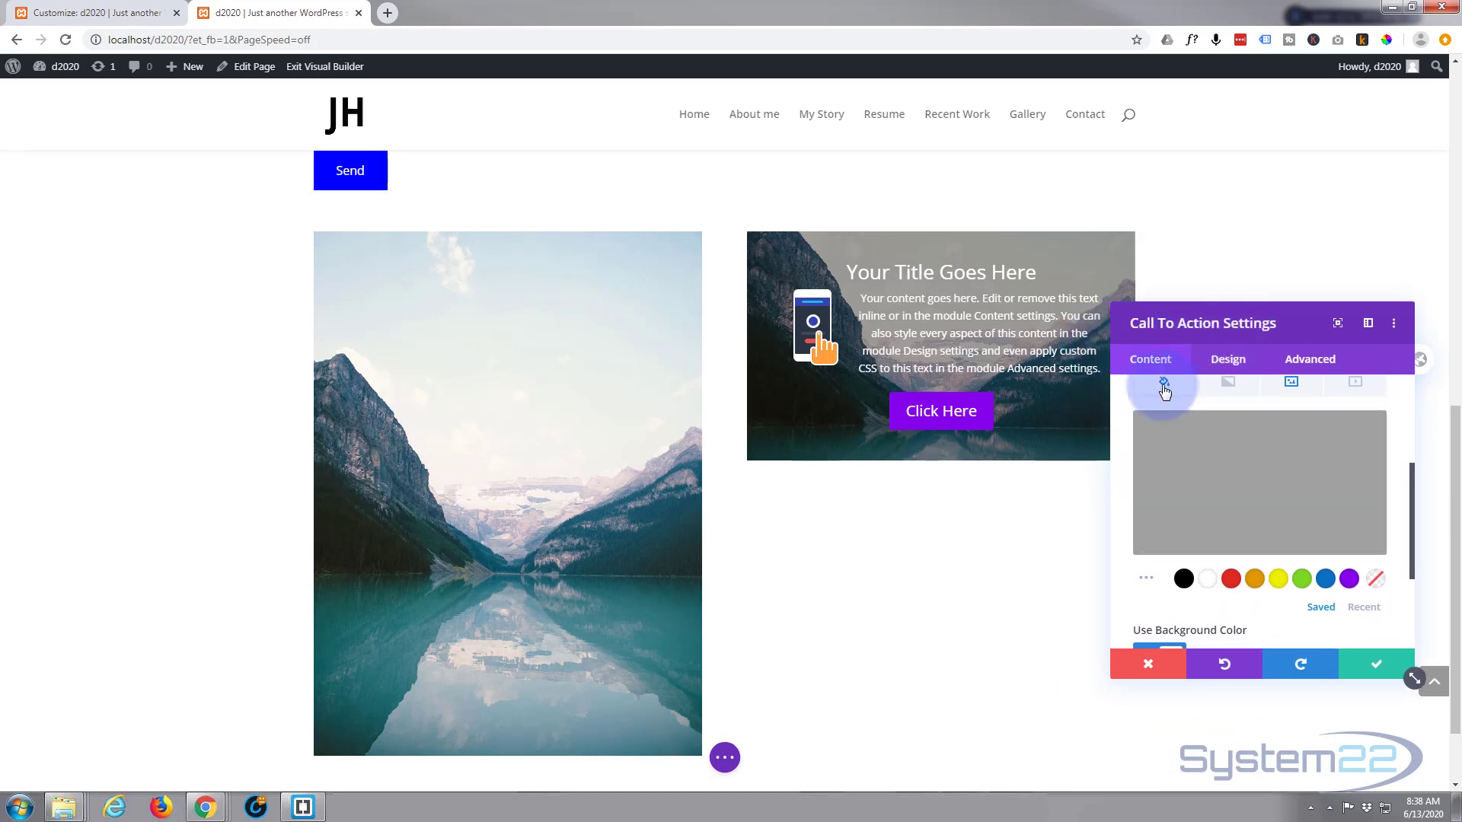
Step: Show the background image's Cover size, Center position and No Repeat settings
click(1395, 677)
drag(1415, 680, 1415, 693)
click(1212, 543)
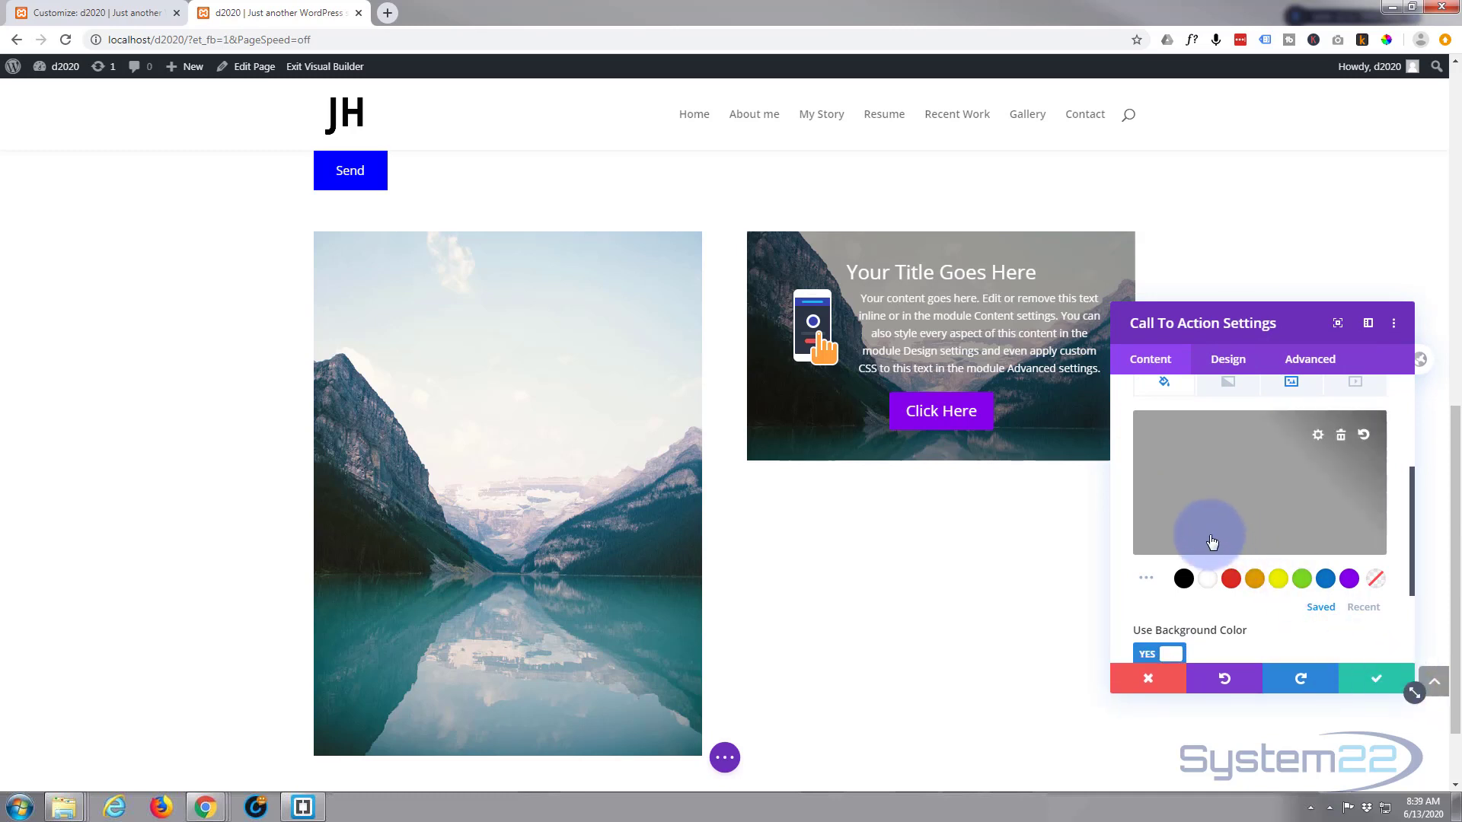
scroll(1213, 548, up, 2)
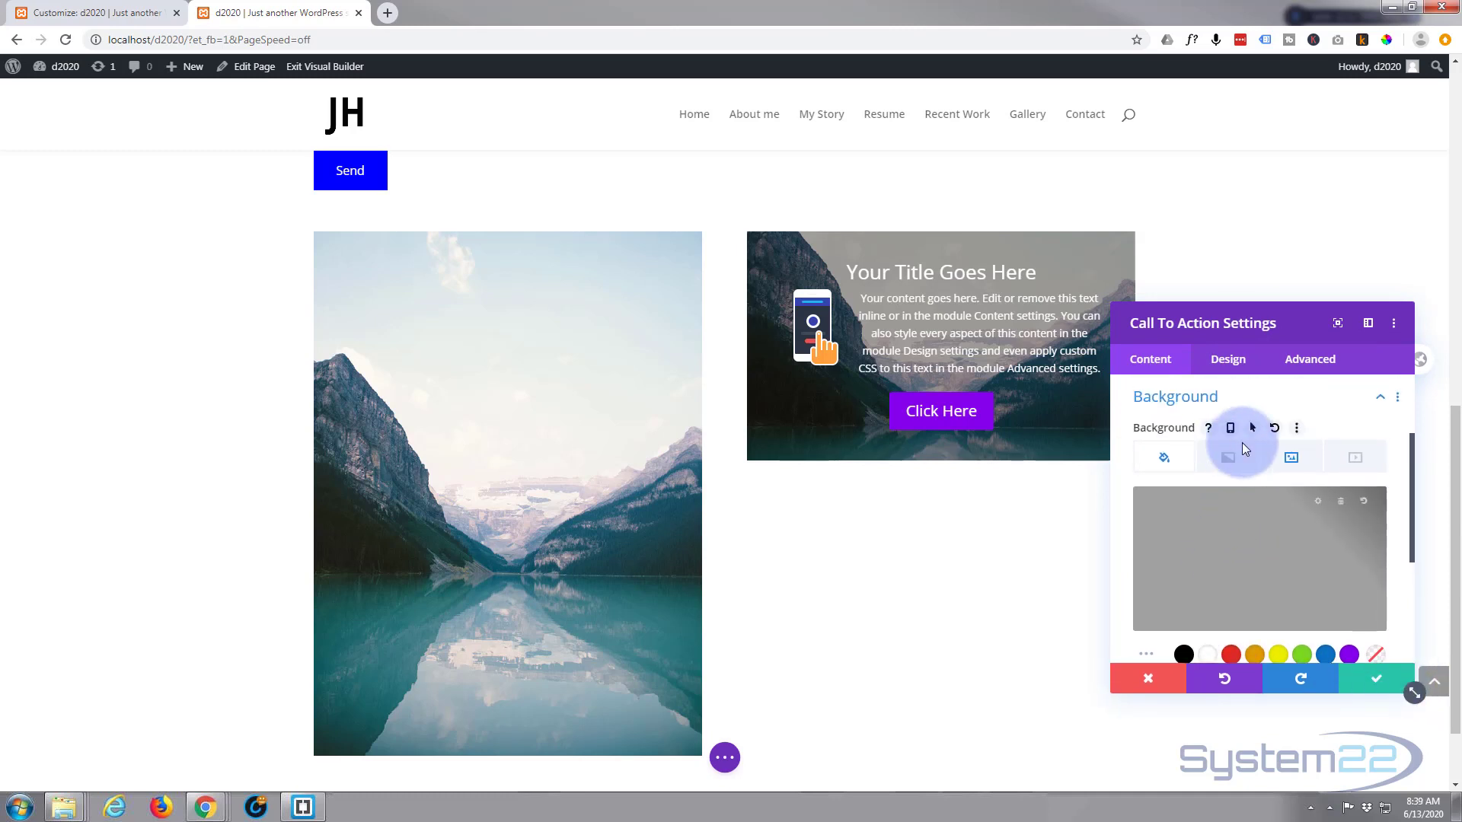
click(1291, 457)
scroll(1265, 474, down, 3)
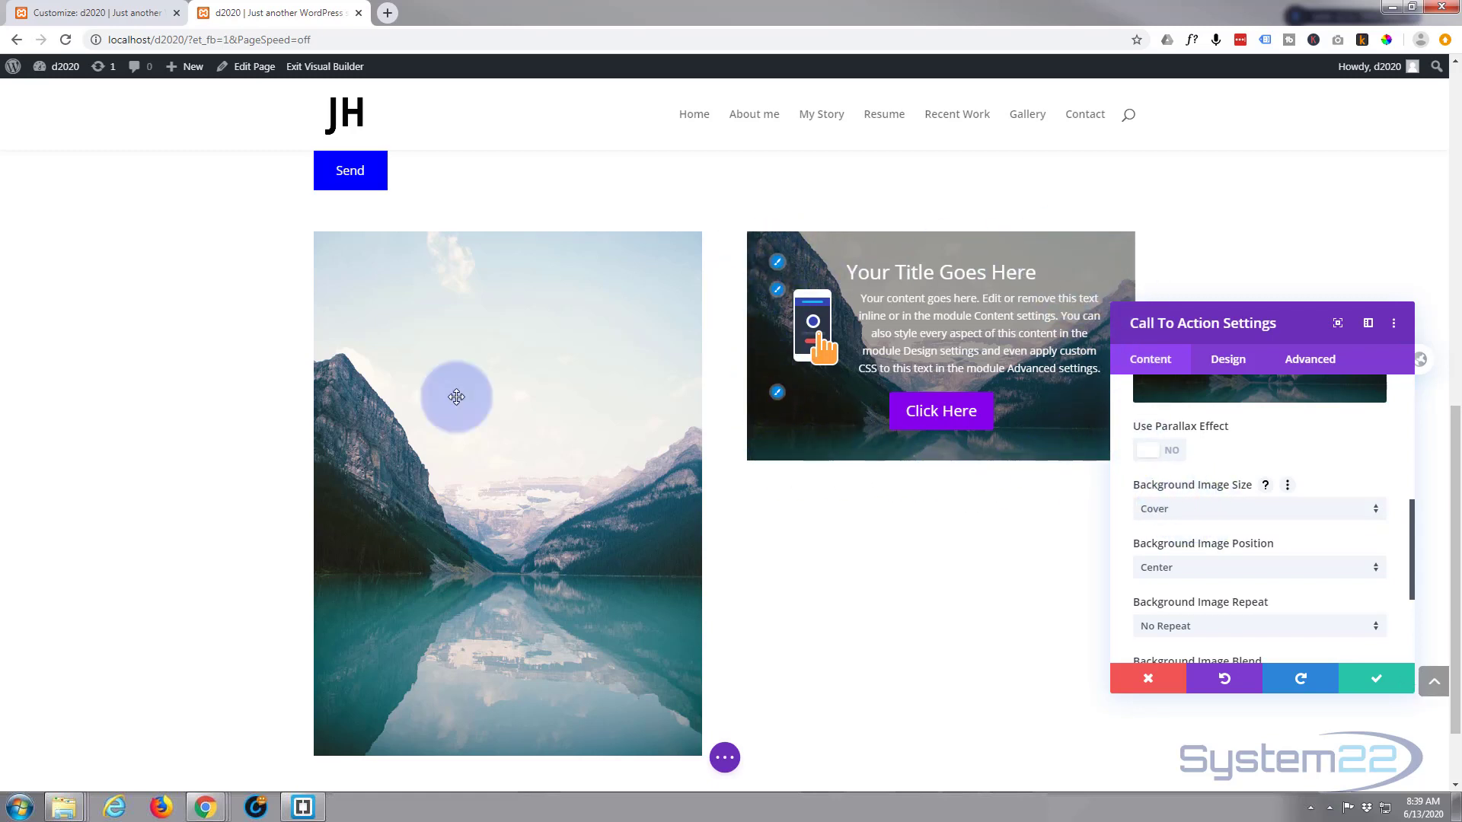
click(1239, 512)
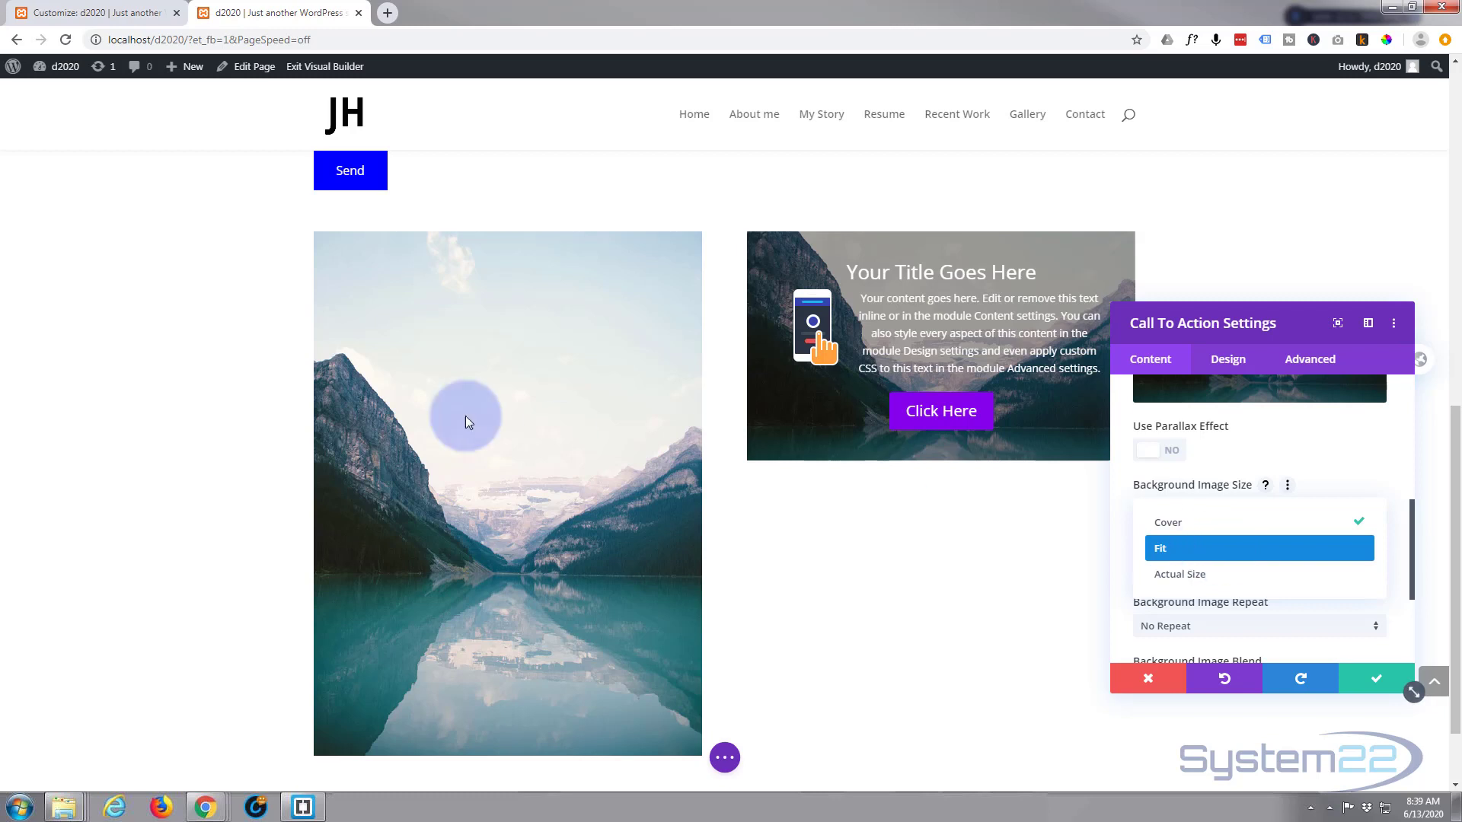
click(1188, 554)
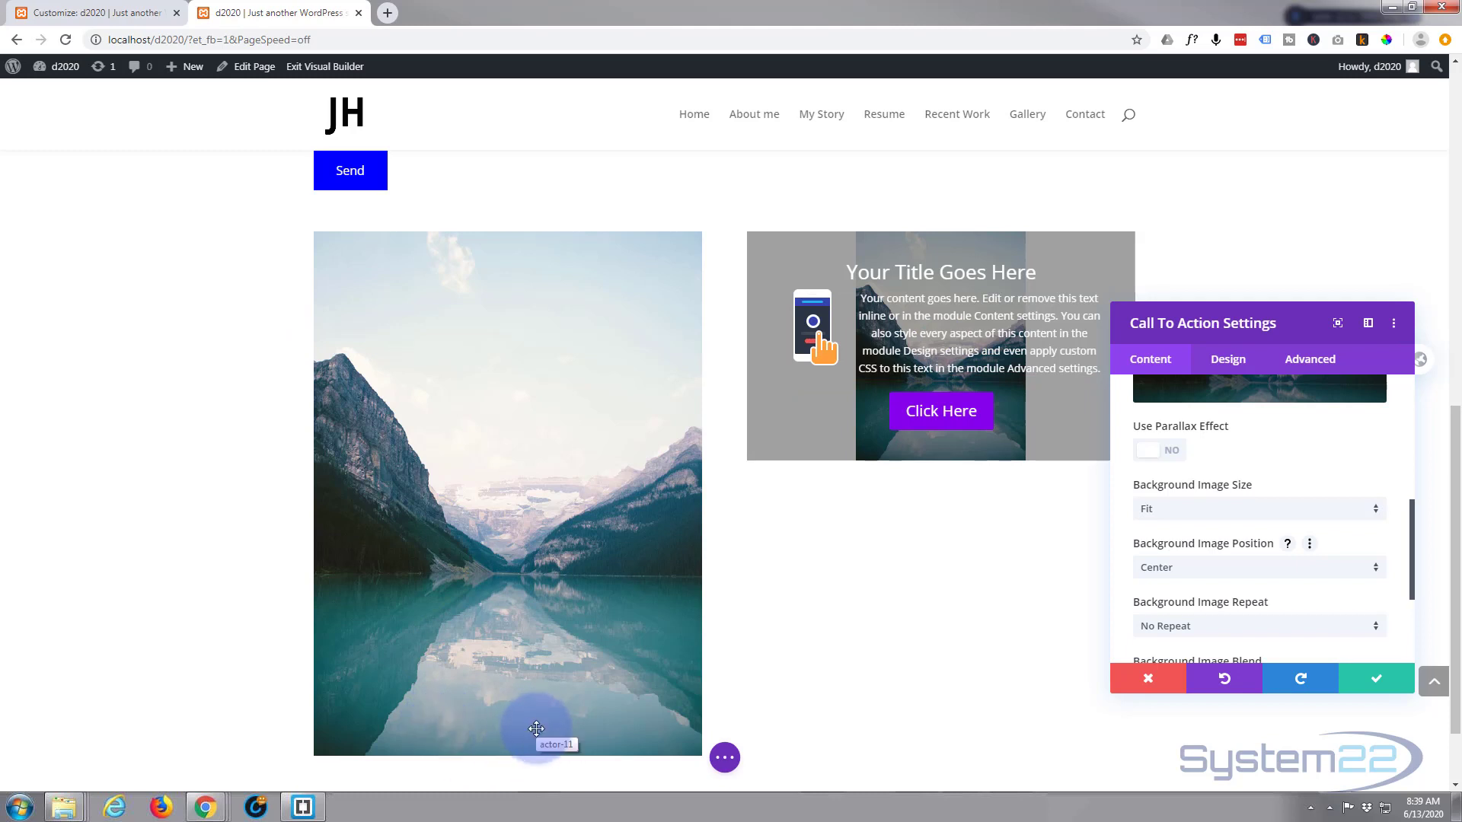
click(1230, 516)
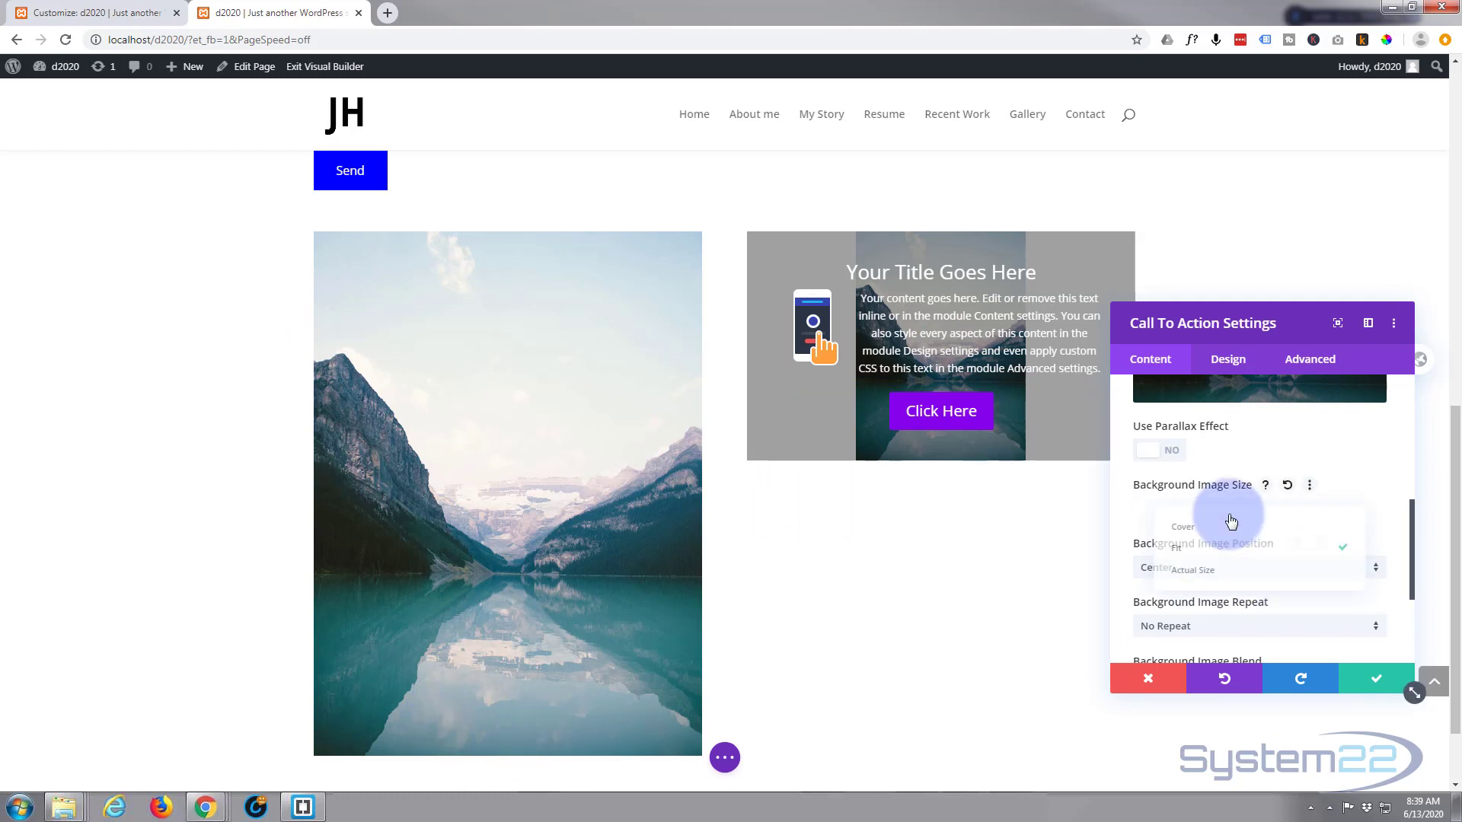
click(1216, 577)
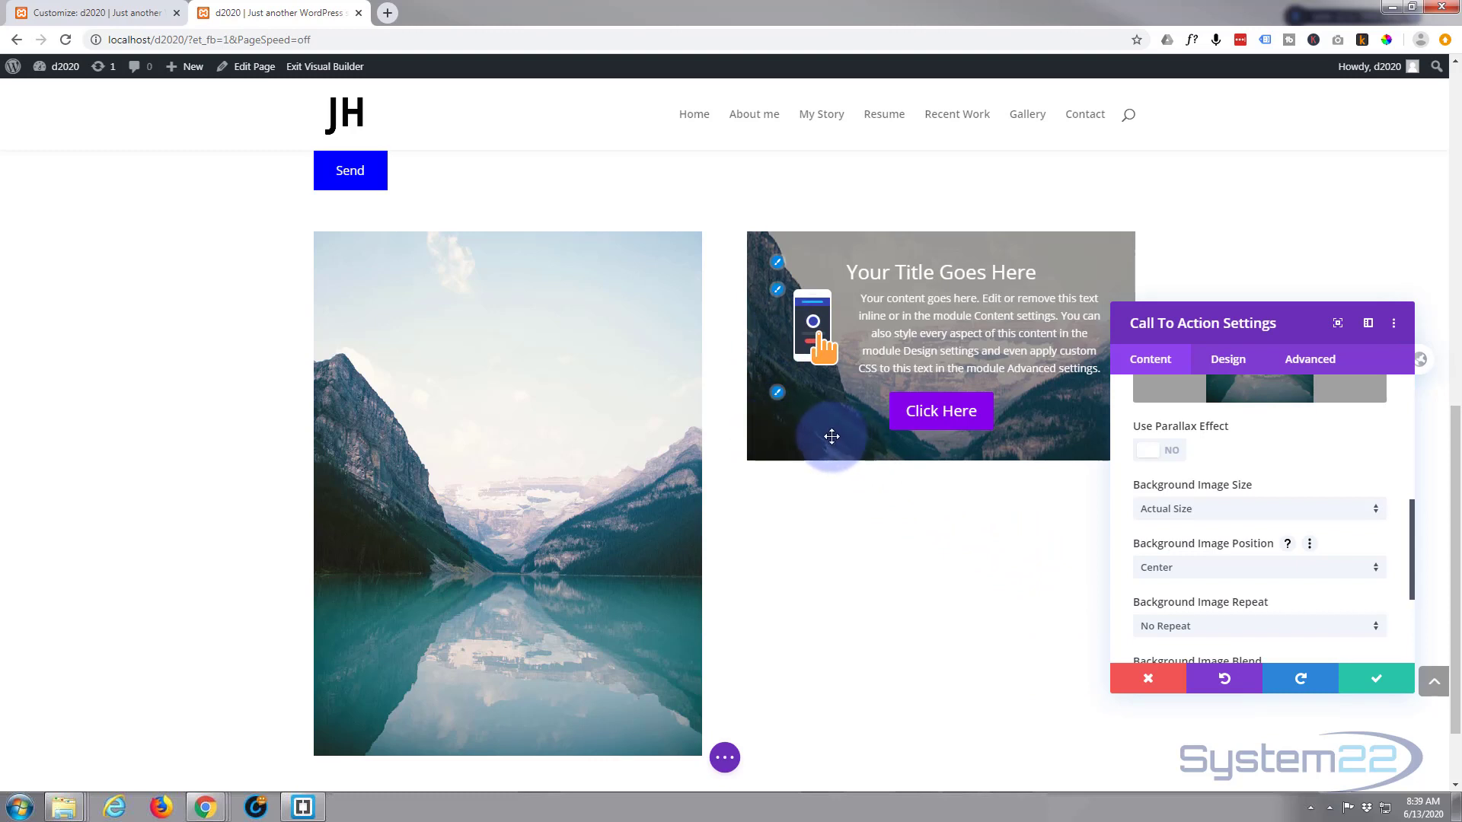
click(1269, 514)
click(1240, 521)
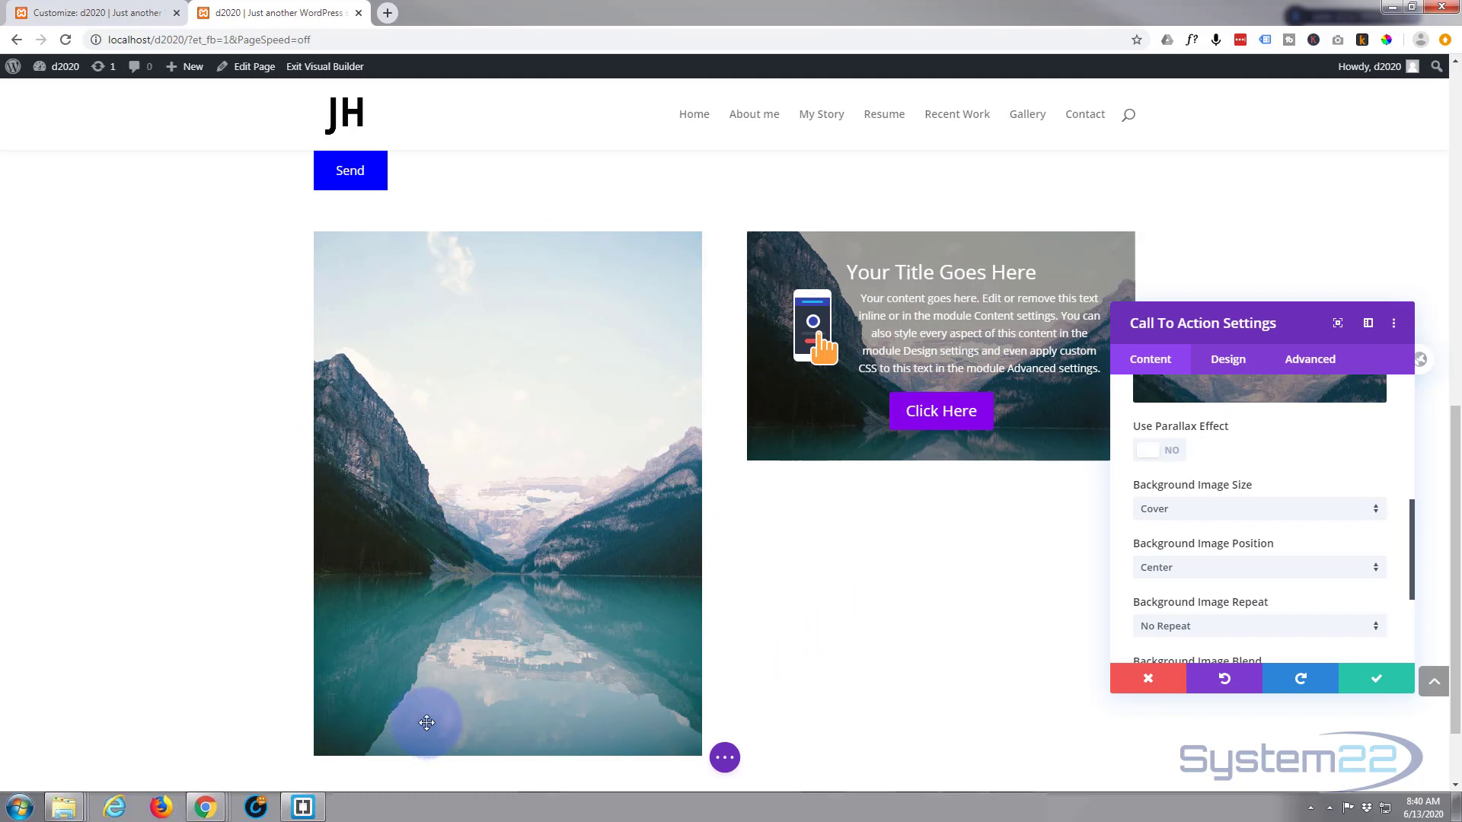
Step: Try Top Left and Top Right background positions, settling on Bottom Center
click(1230, 574)
click(1217, 491)
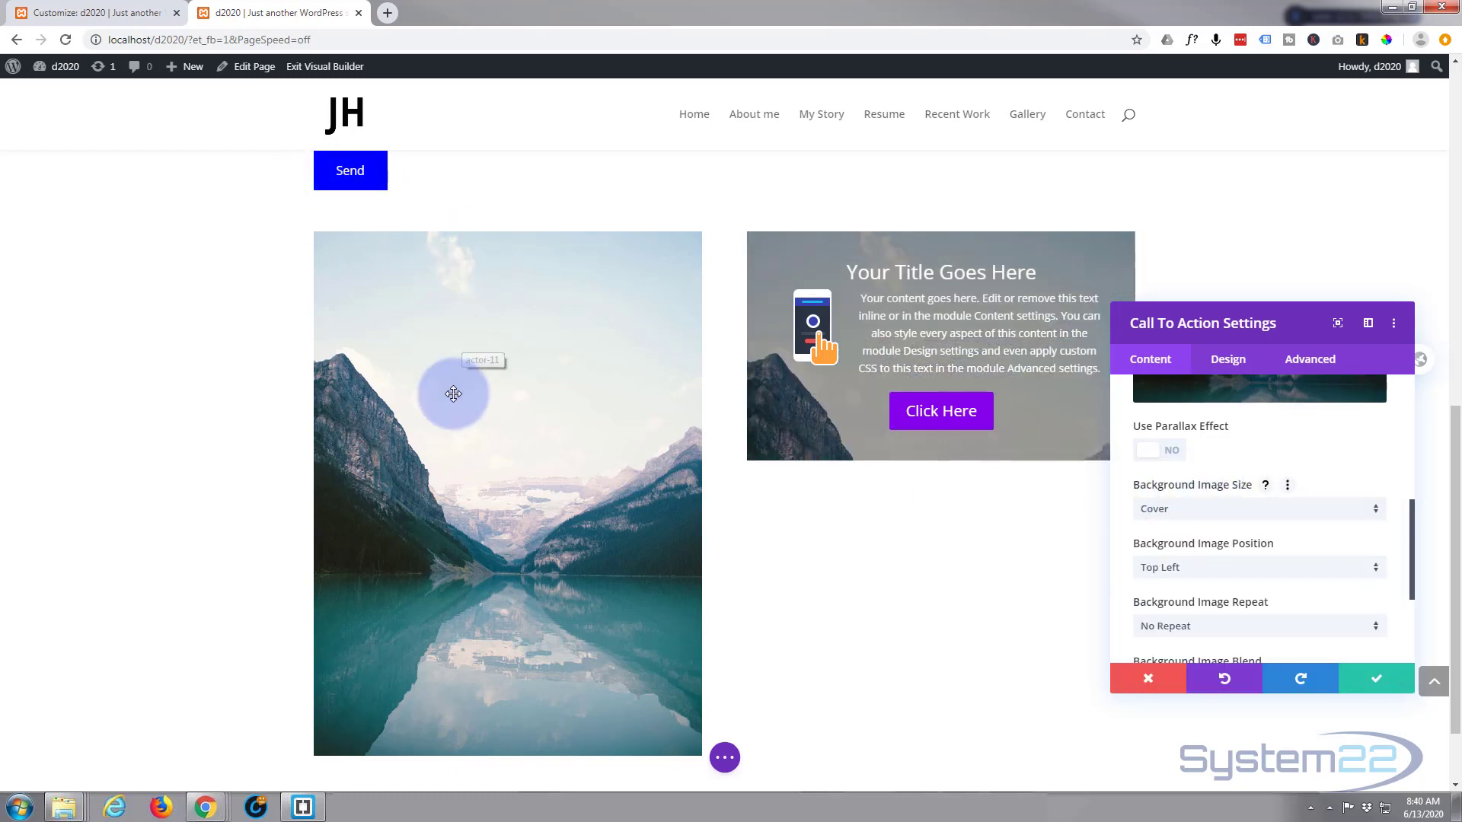
click(1282, 573)
click(1267, 537)
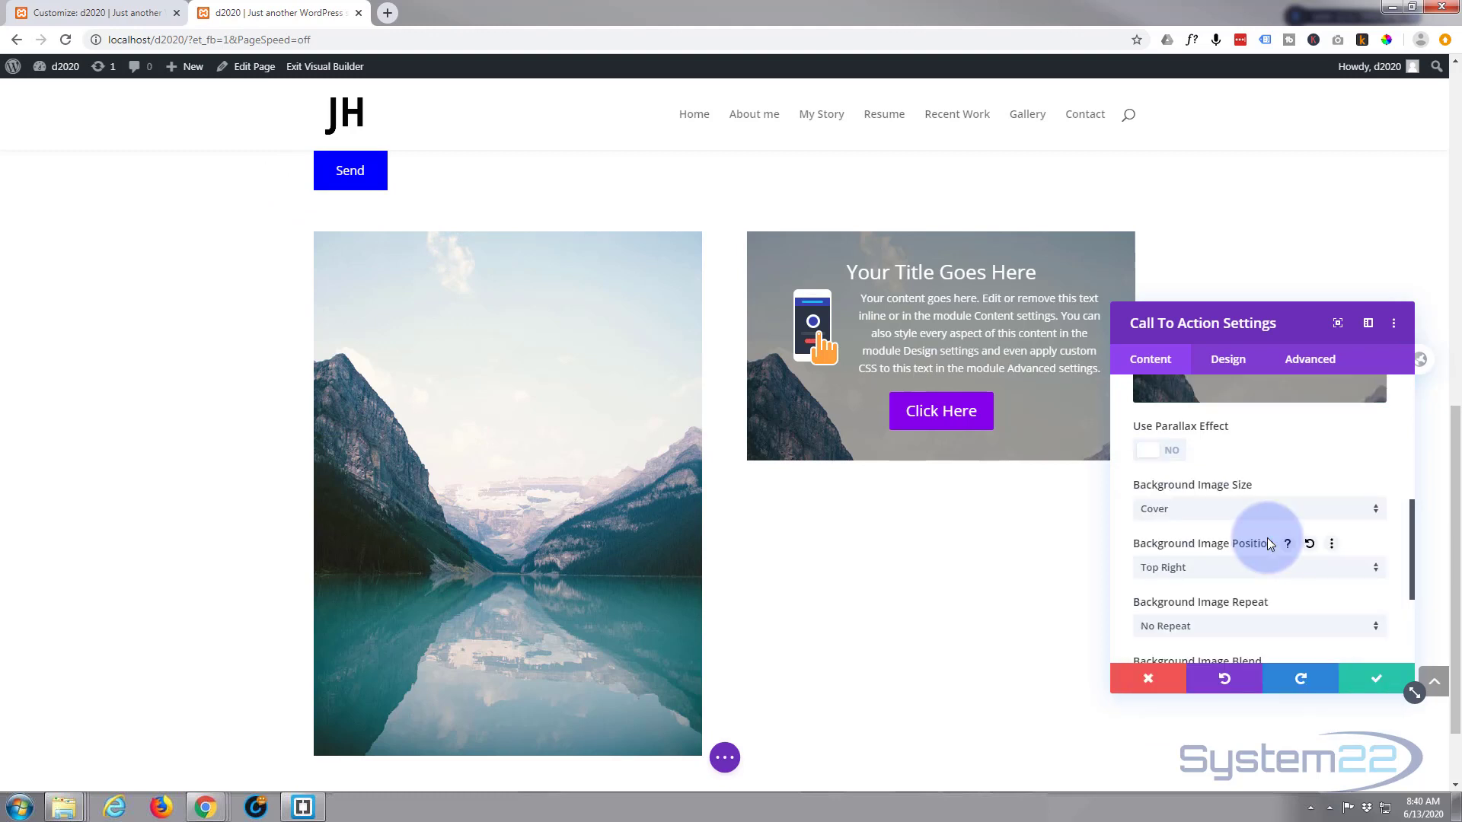
click(1228, 575)
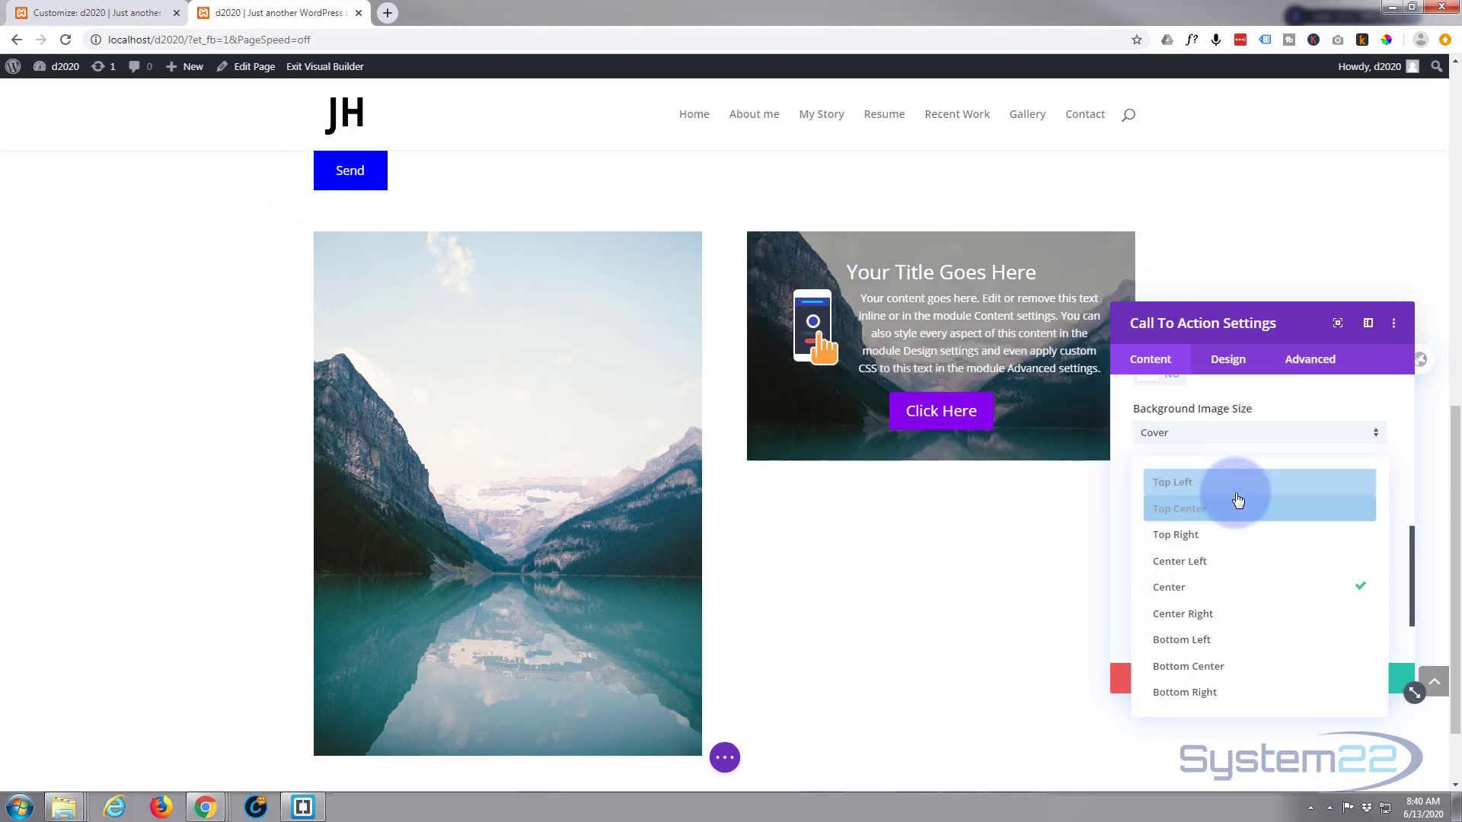
click(1183, 667)
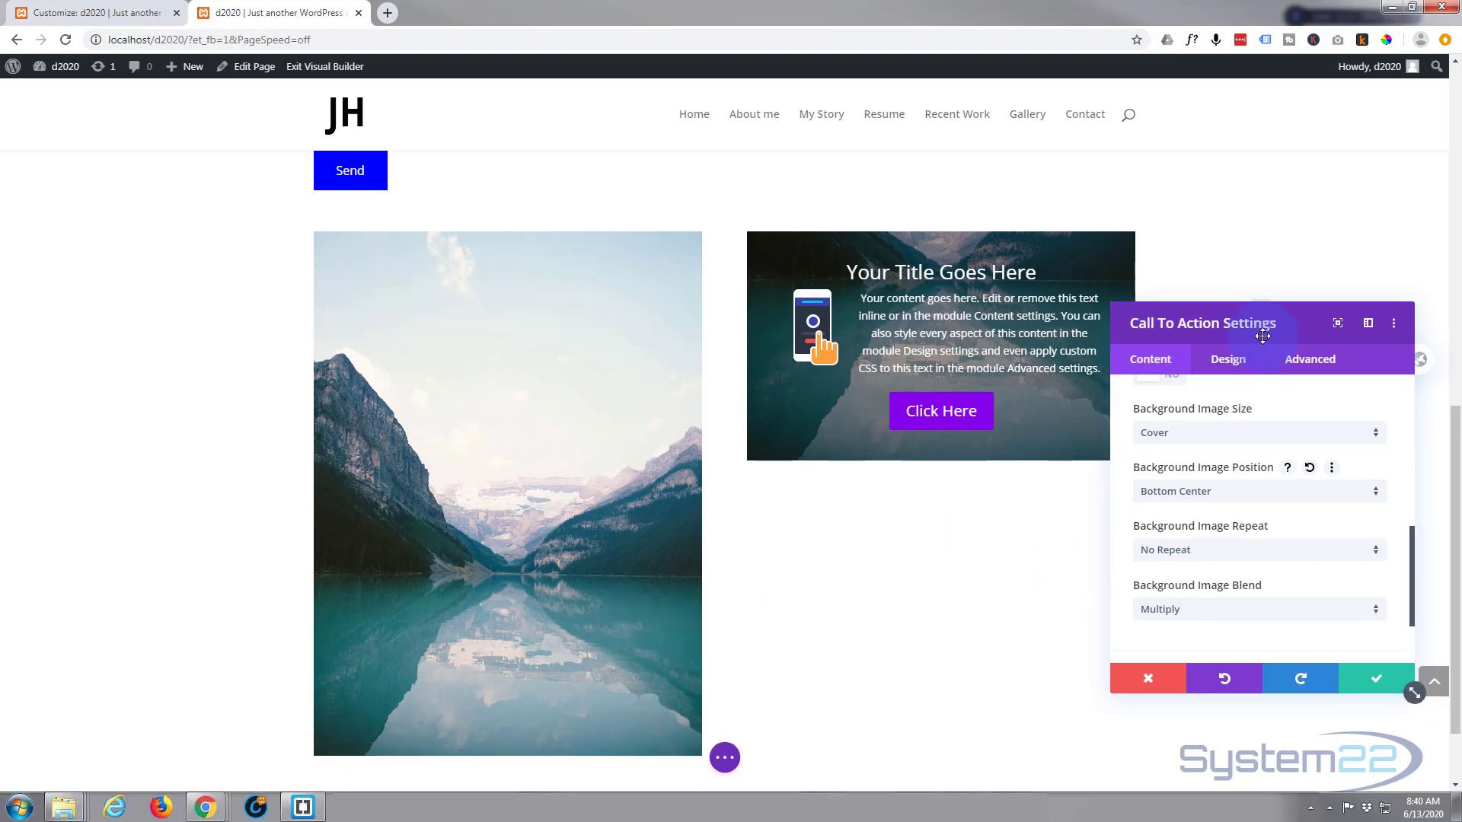
drag(1262, 332, 1287, 322)
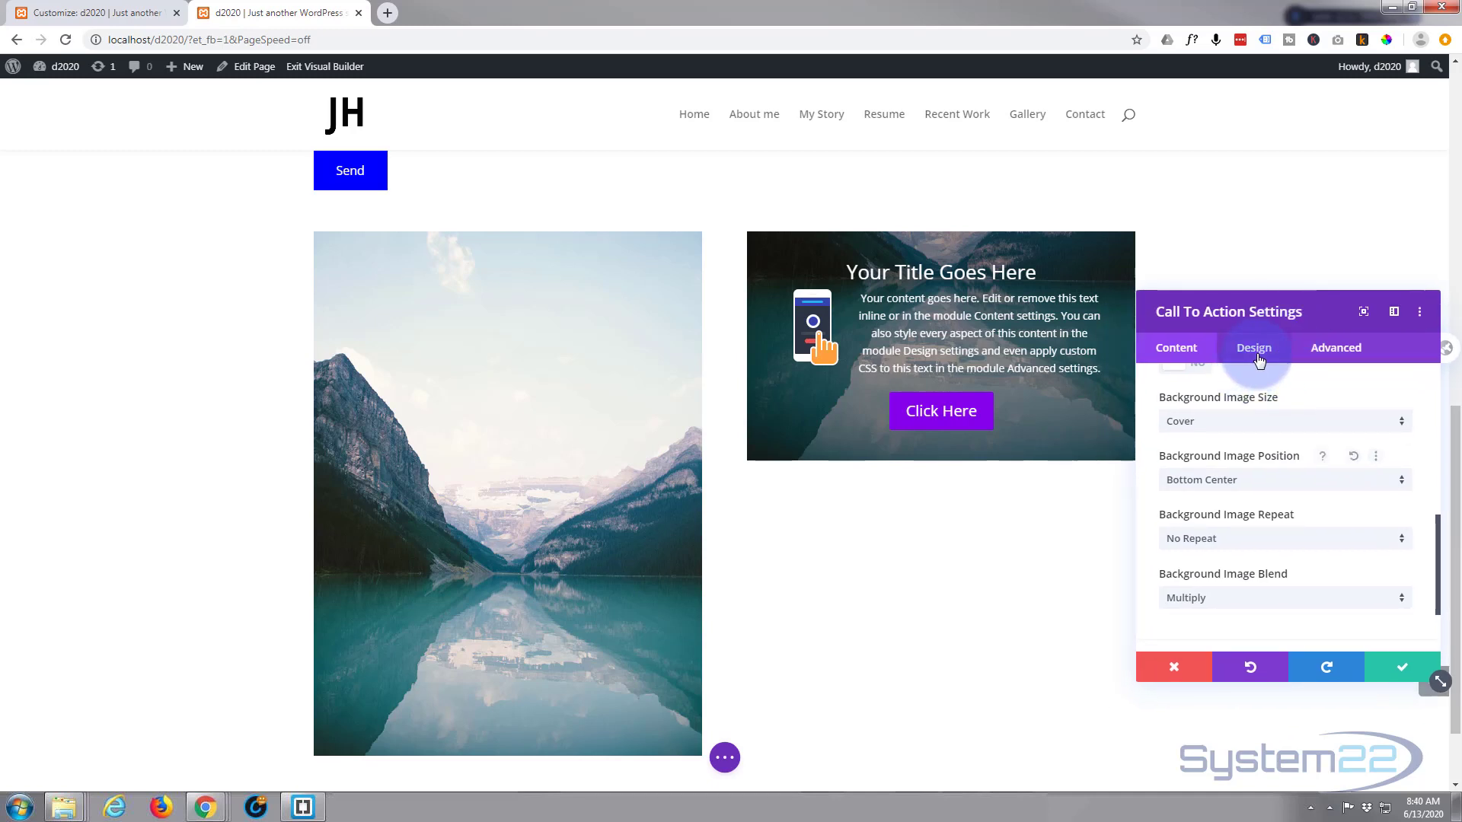
Step: Open the Design tab's Spacing options and enter 350px for the top padding
click(1257, 351)
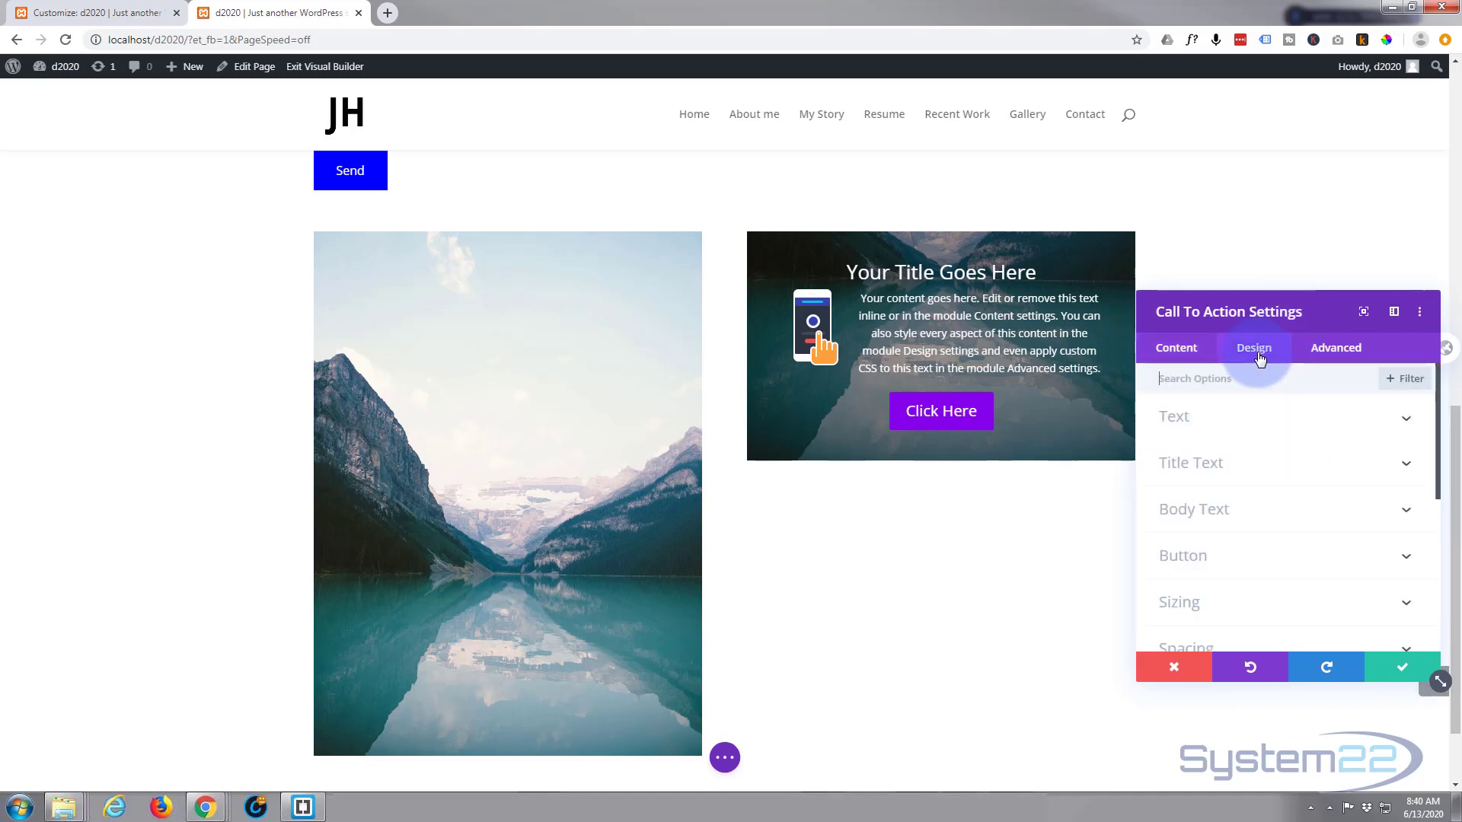
scroll(1233, 584, down, 1)
click(1238, 578)
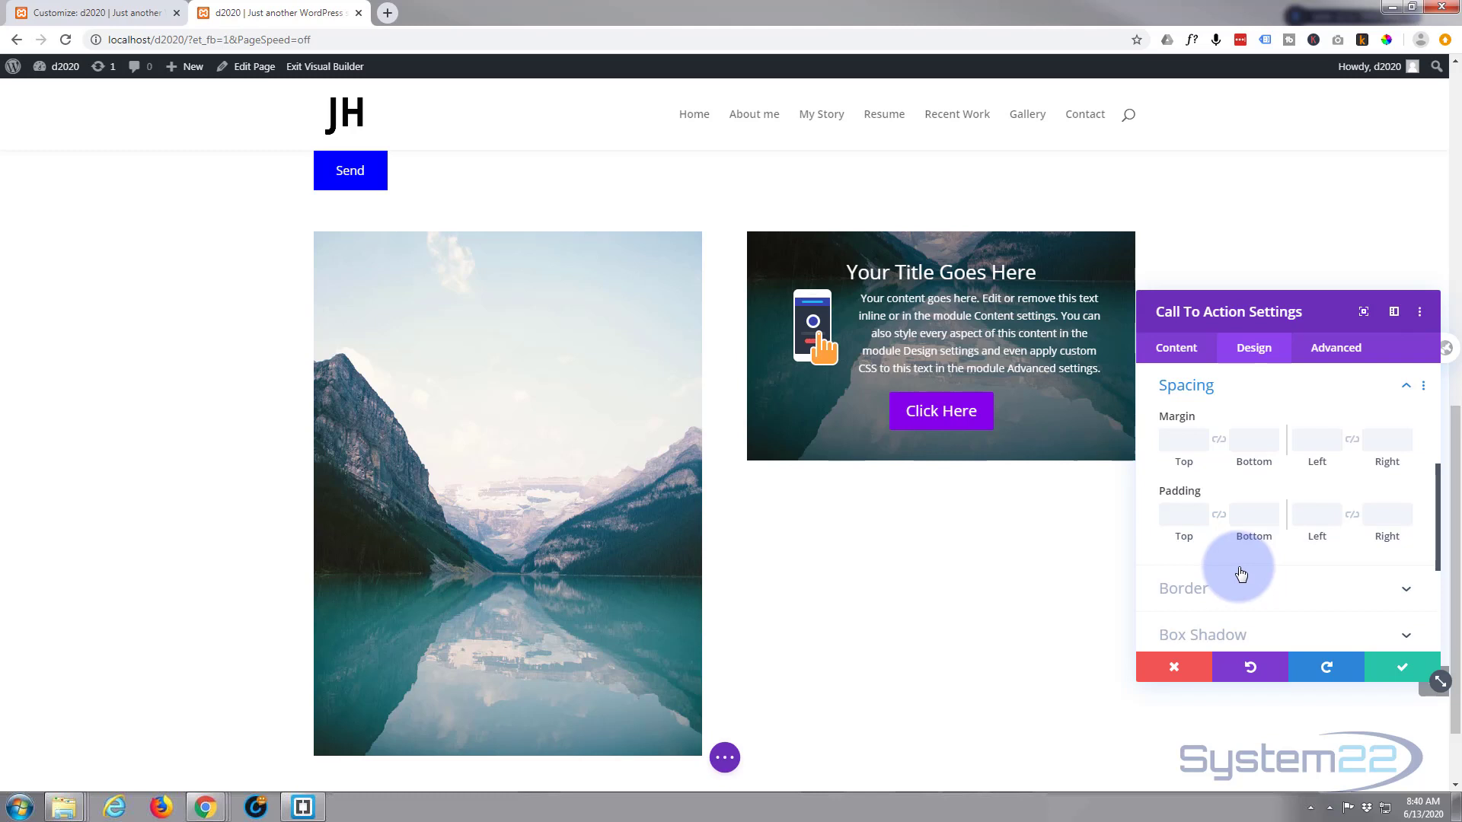
click(1173, 515)
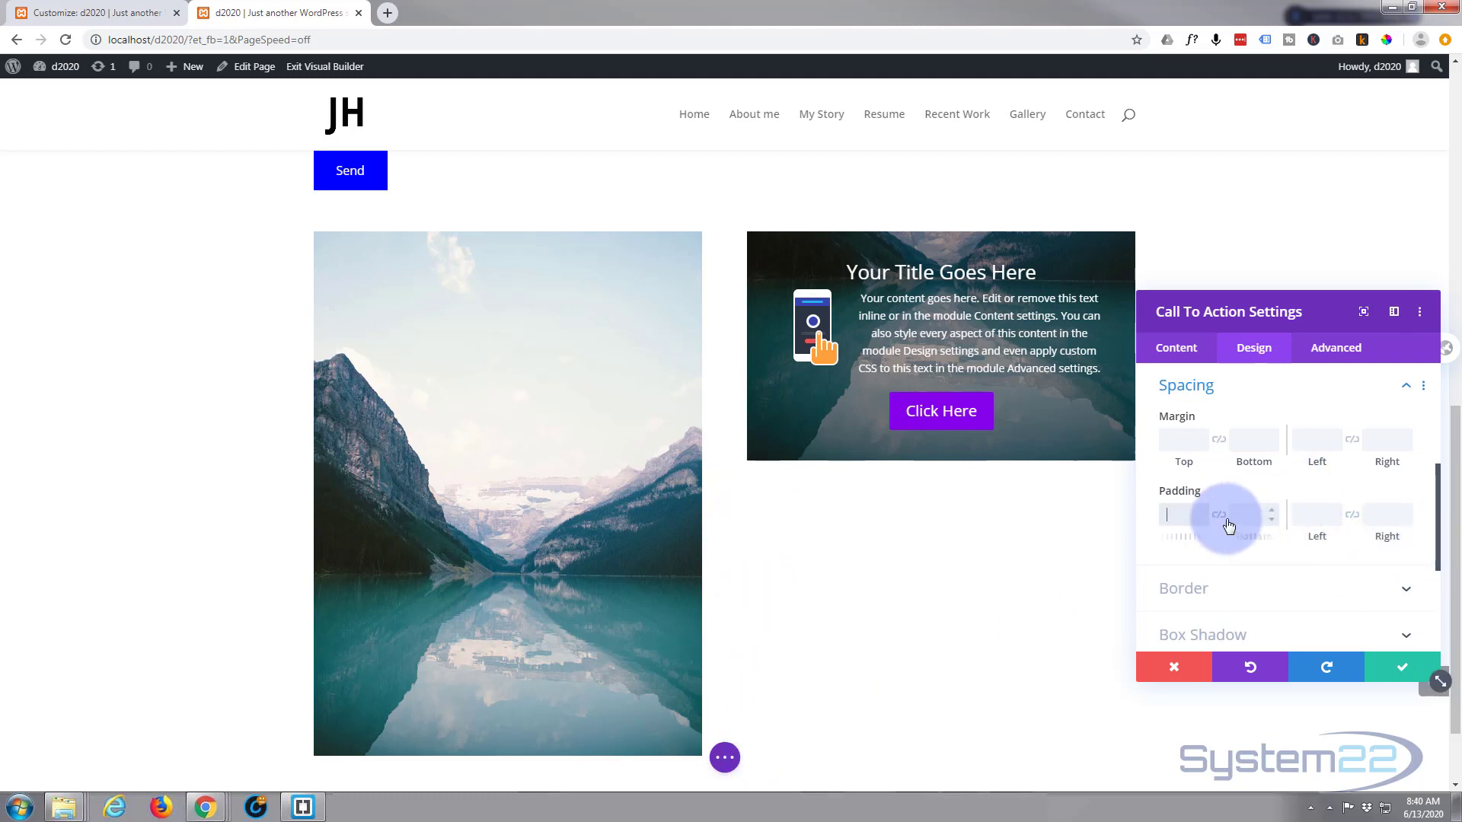
click(1234, 492)
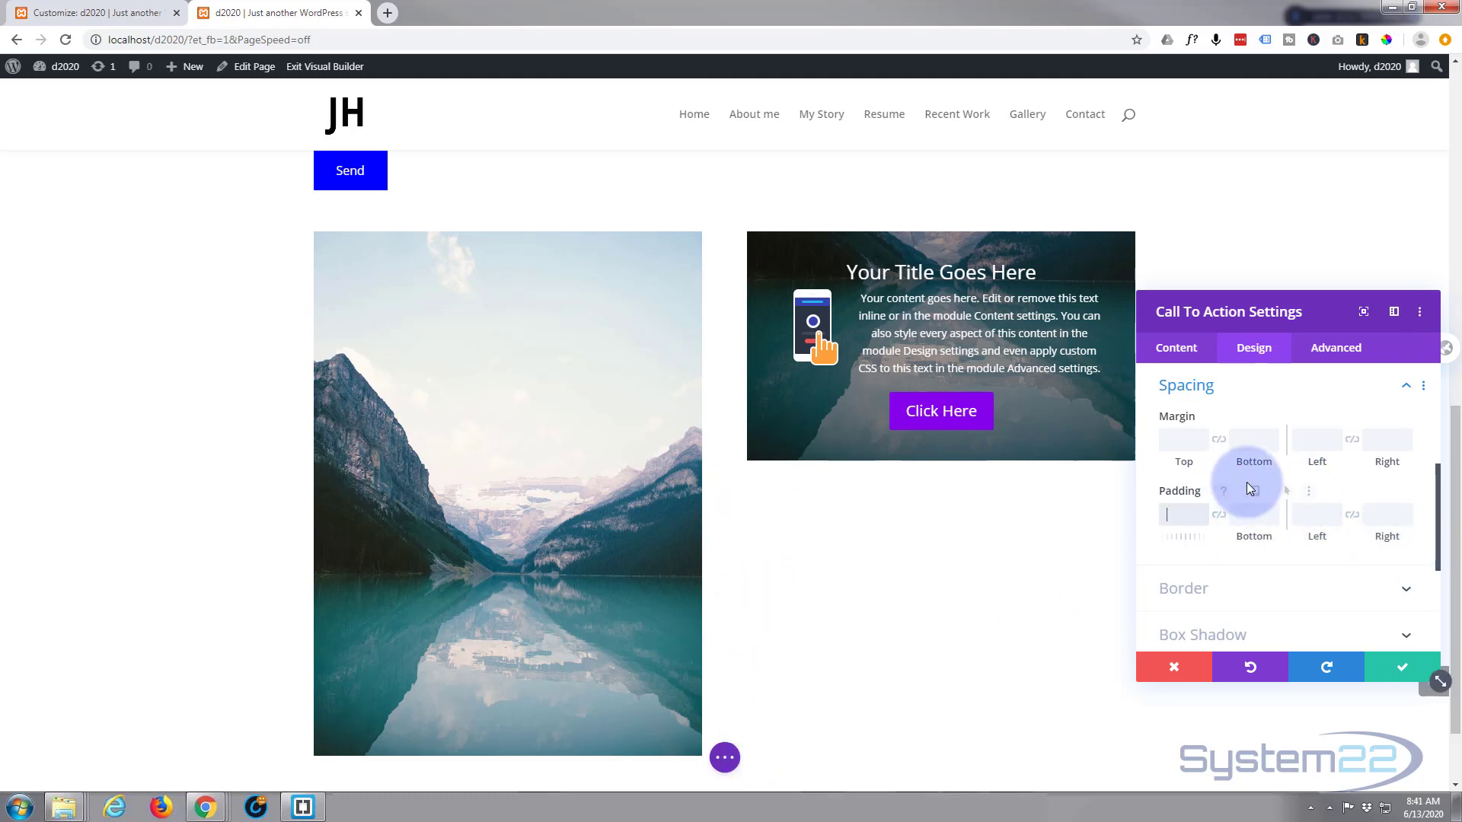
text(350px)
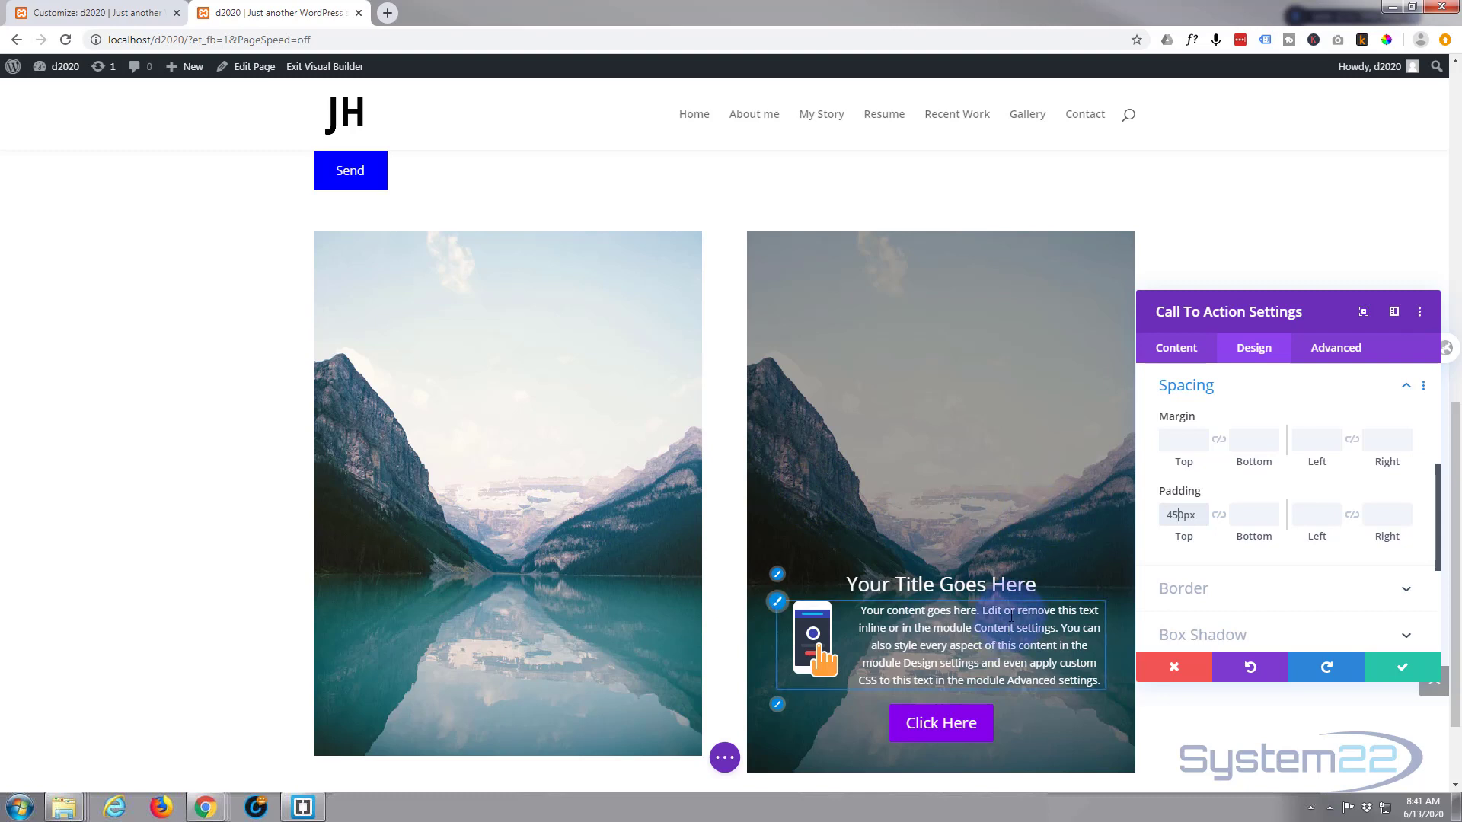
Step: Set linked top/bottom padding to 70px and linked left/right padding to 70px
scroll(1011, 615, down, 1)
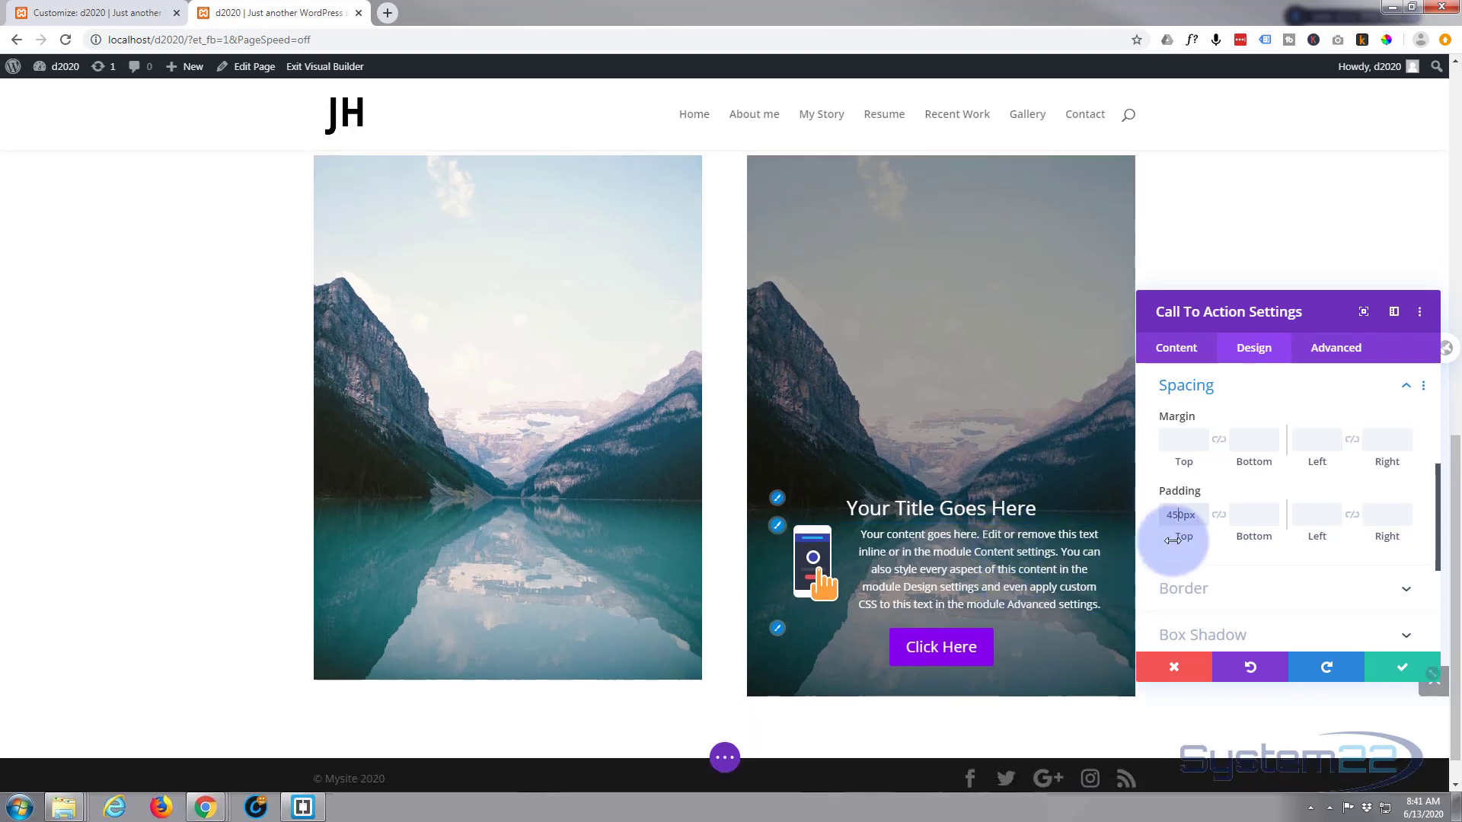
drag(1162, 516, 1198, 521)
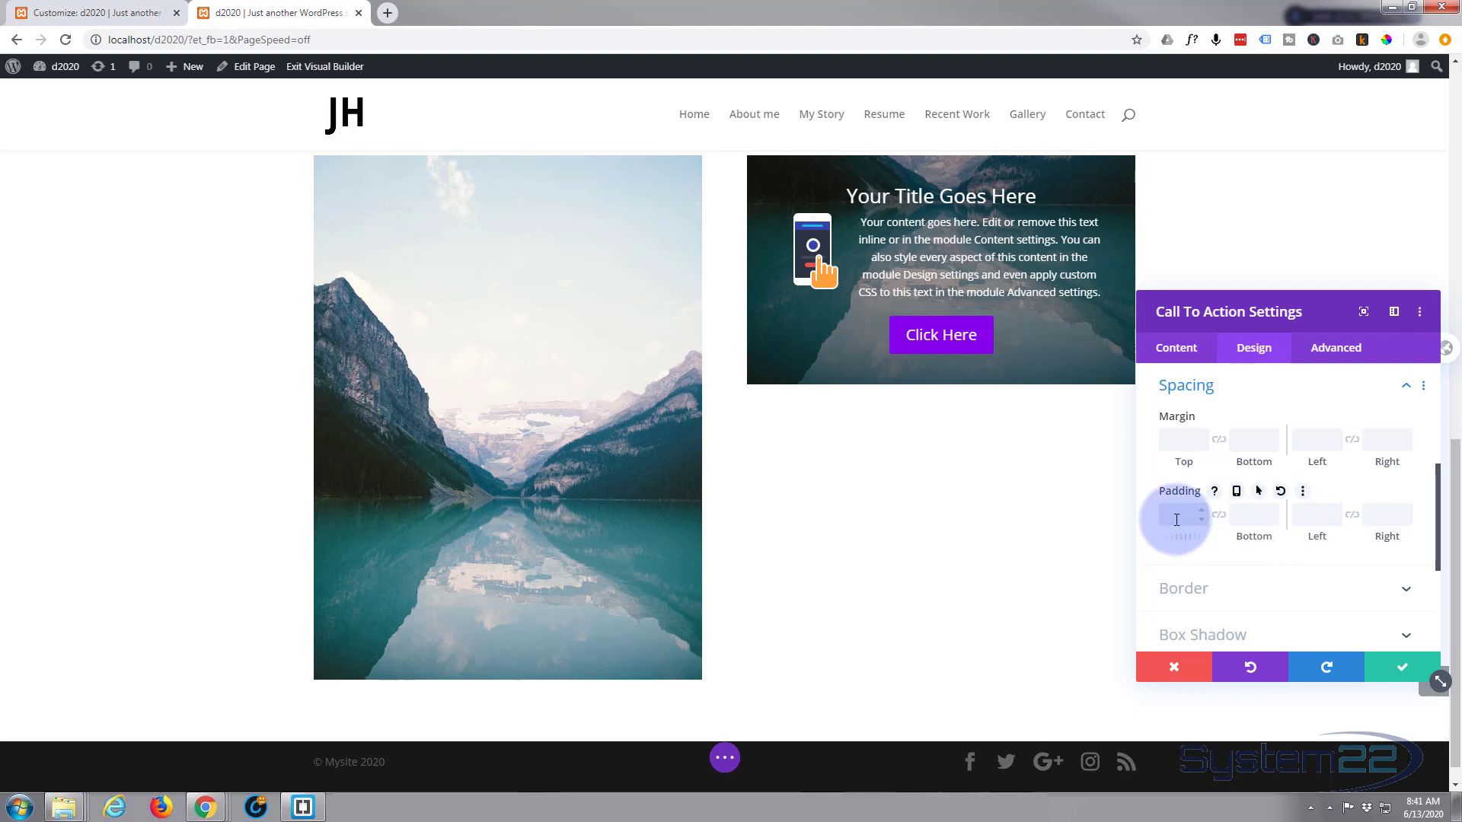
text(70)
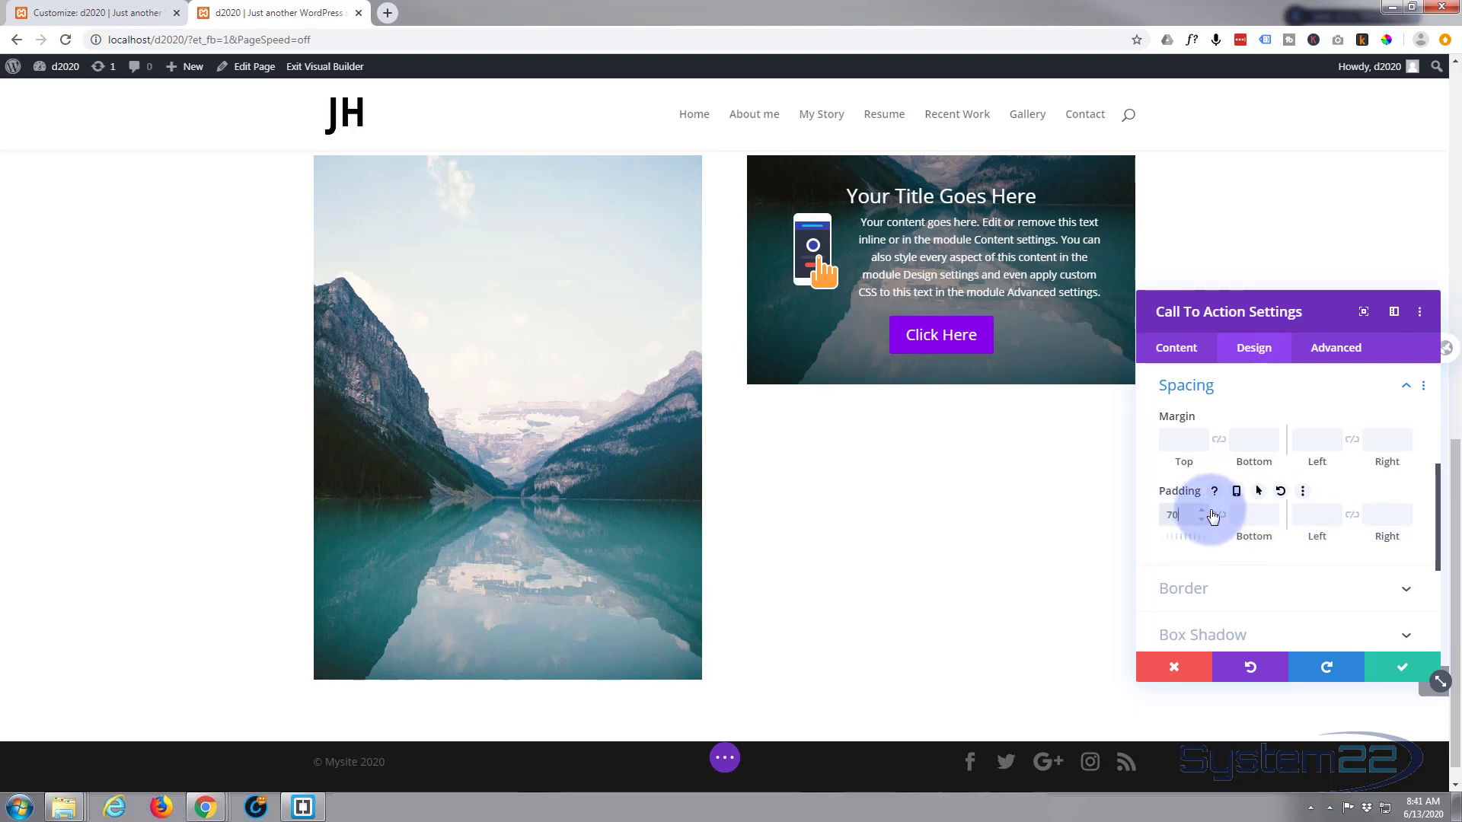
click(1218, 514)
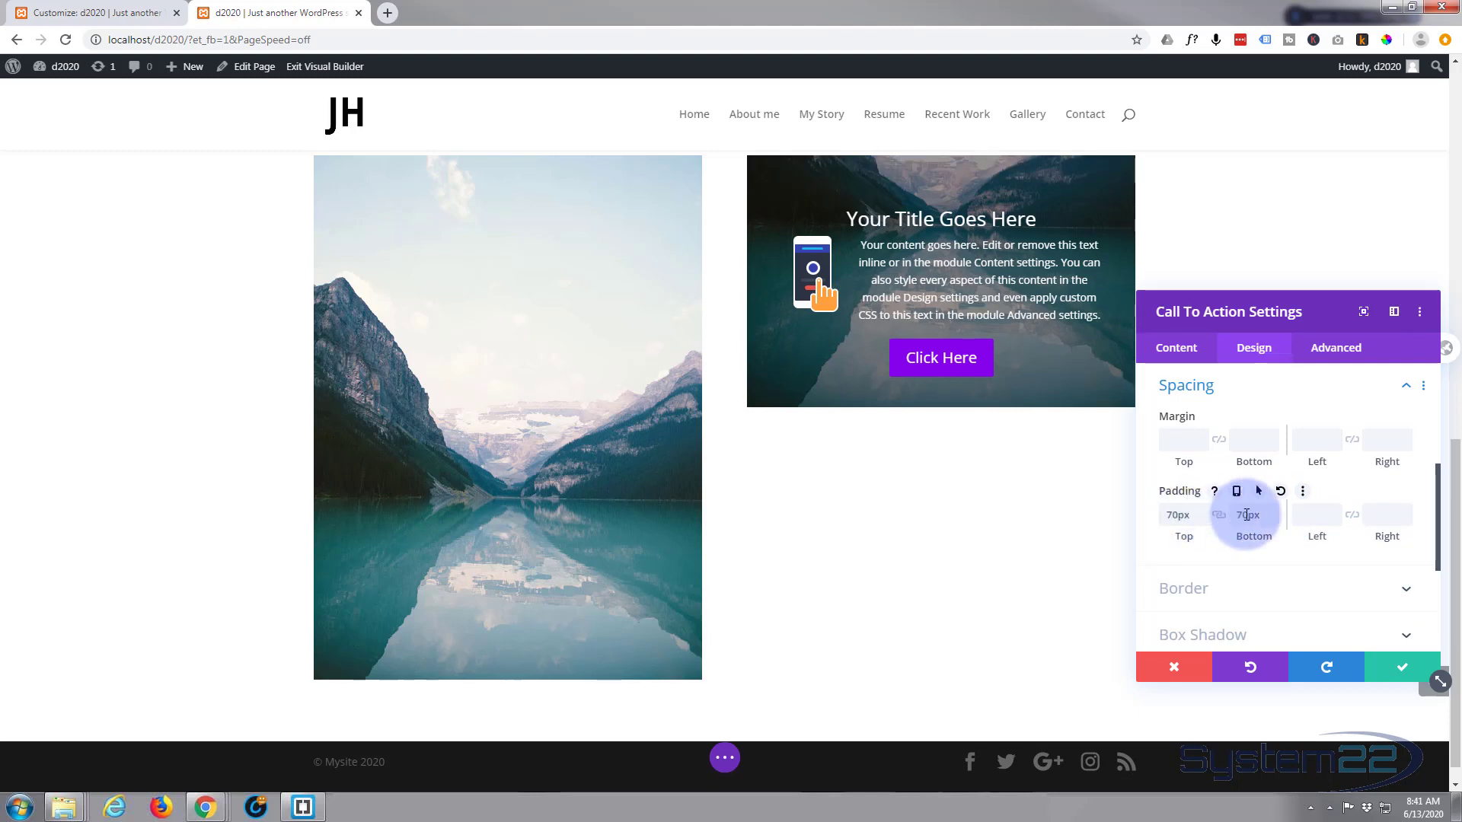
click(1311, 516)
text(70)
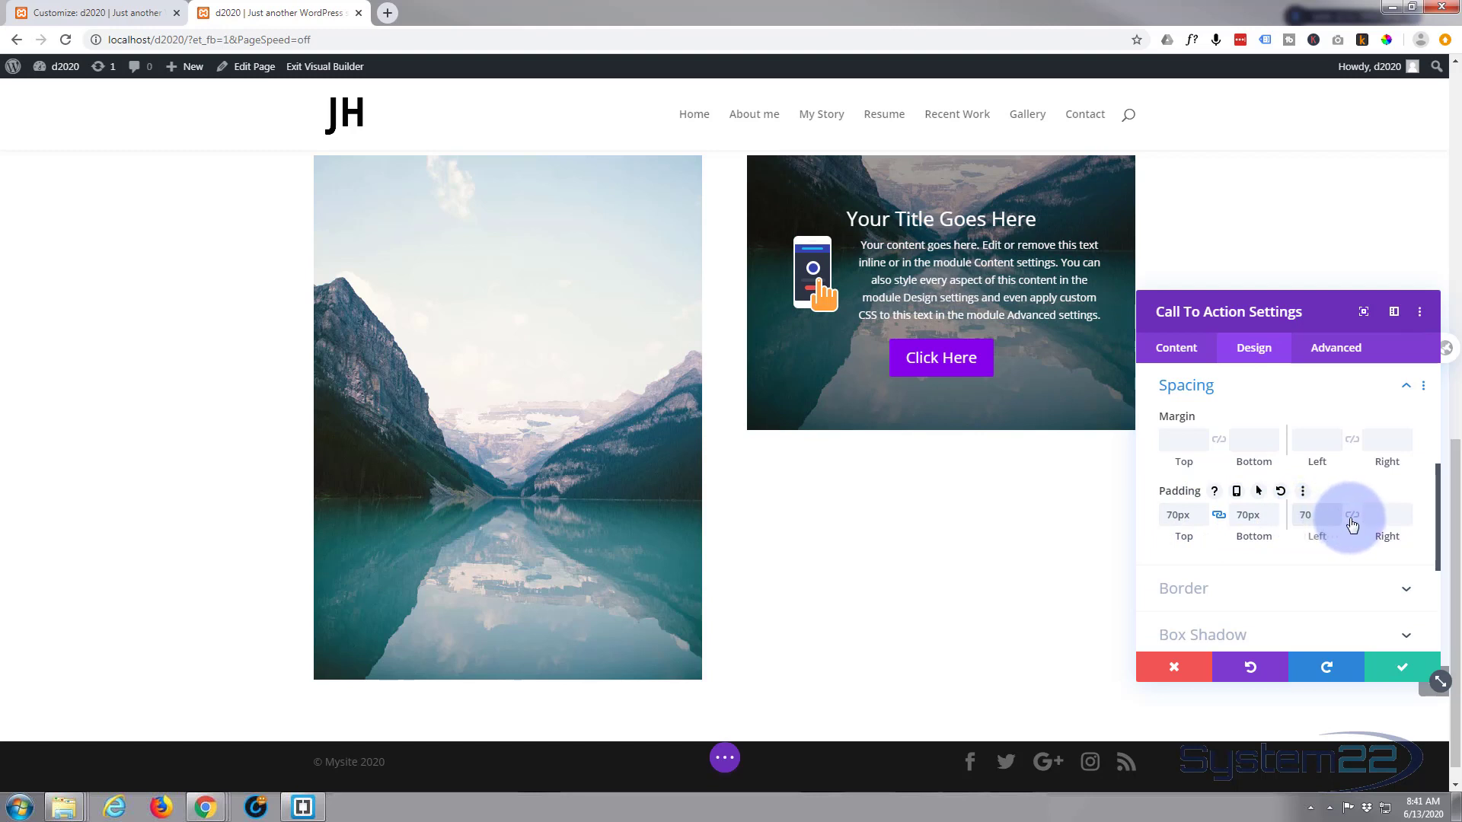
click(1352, 516)
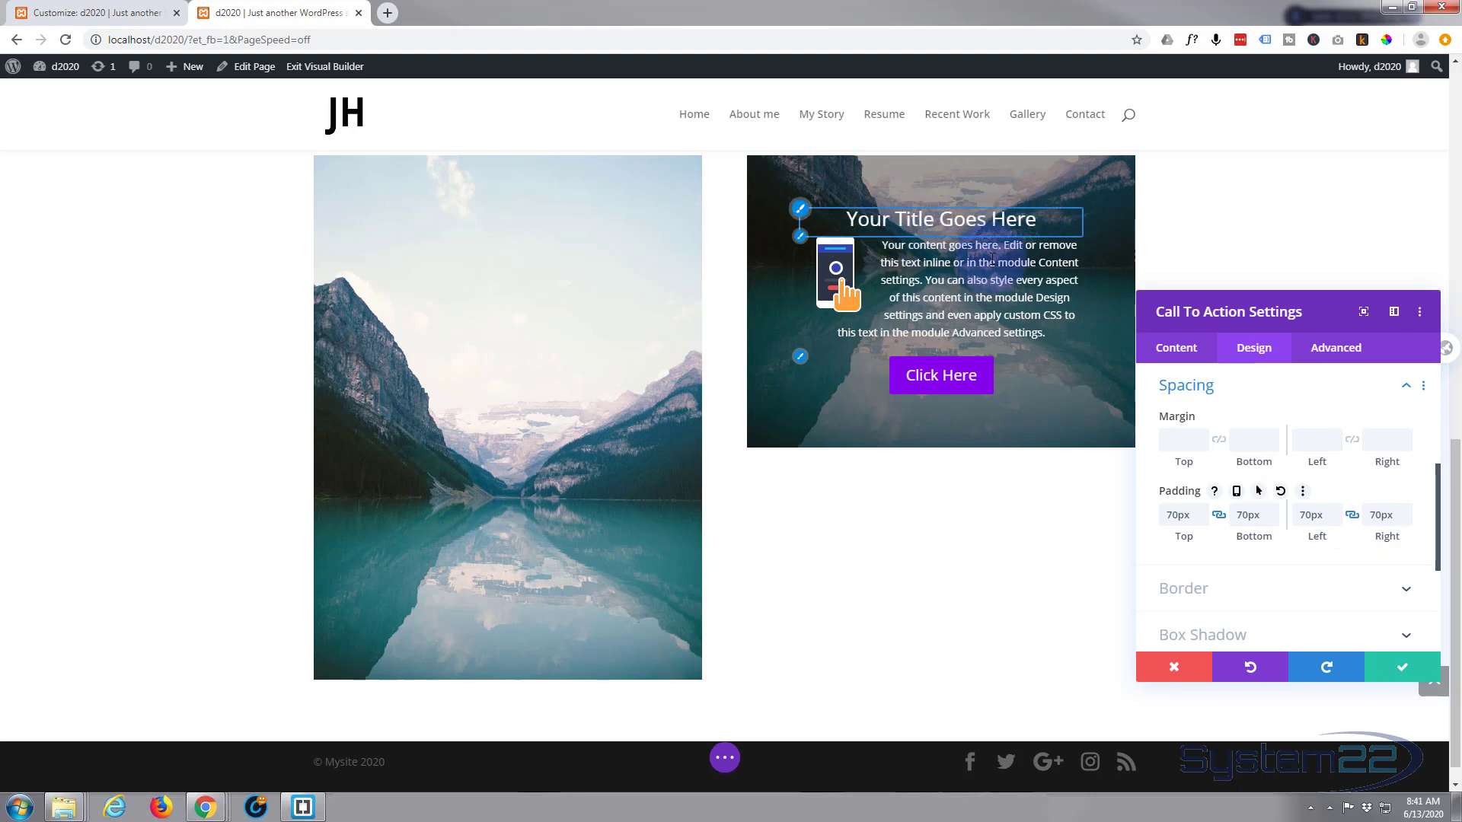
Step: Raise the call-to-action title's line height to 6em under Title Text
scroll(1301, 441, up, 2)
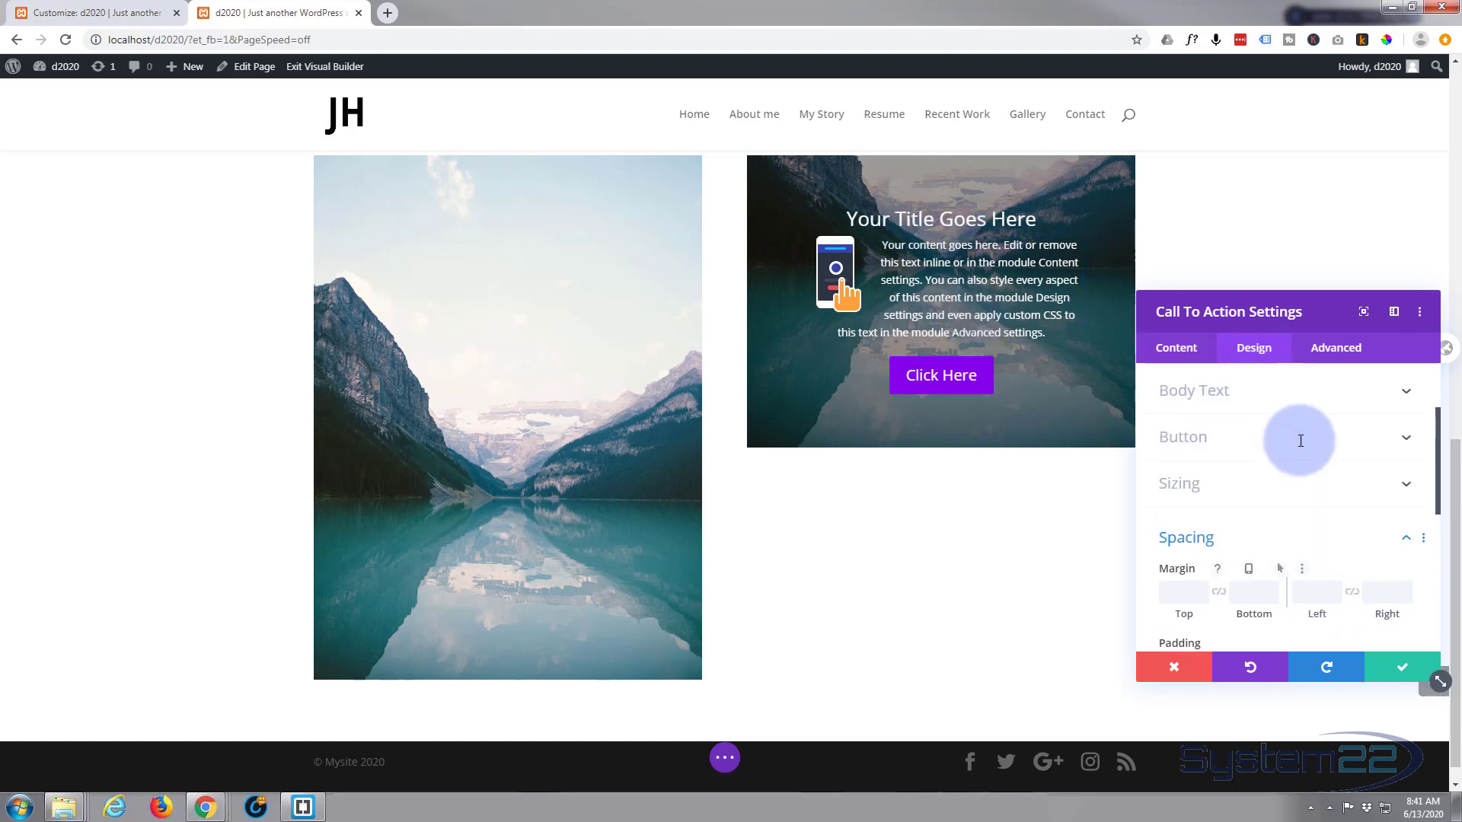
scroll(1300, 447, up, 2)
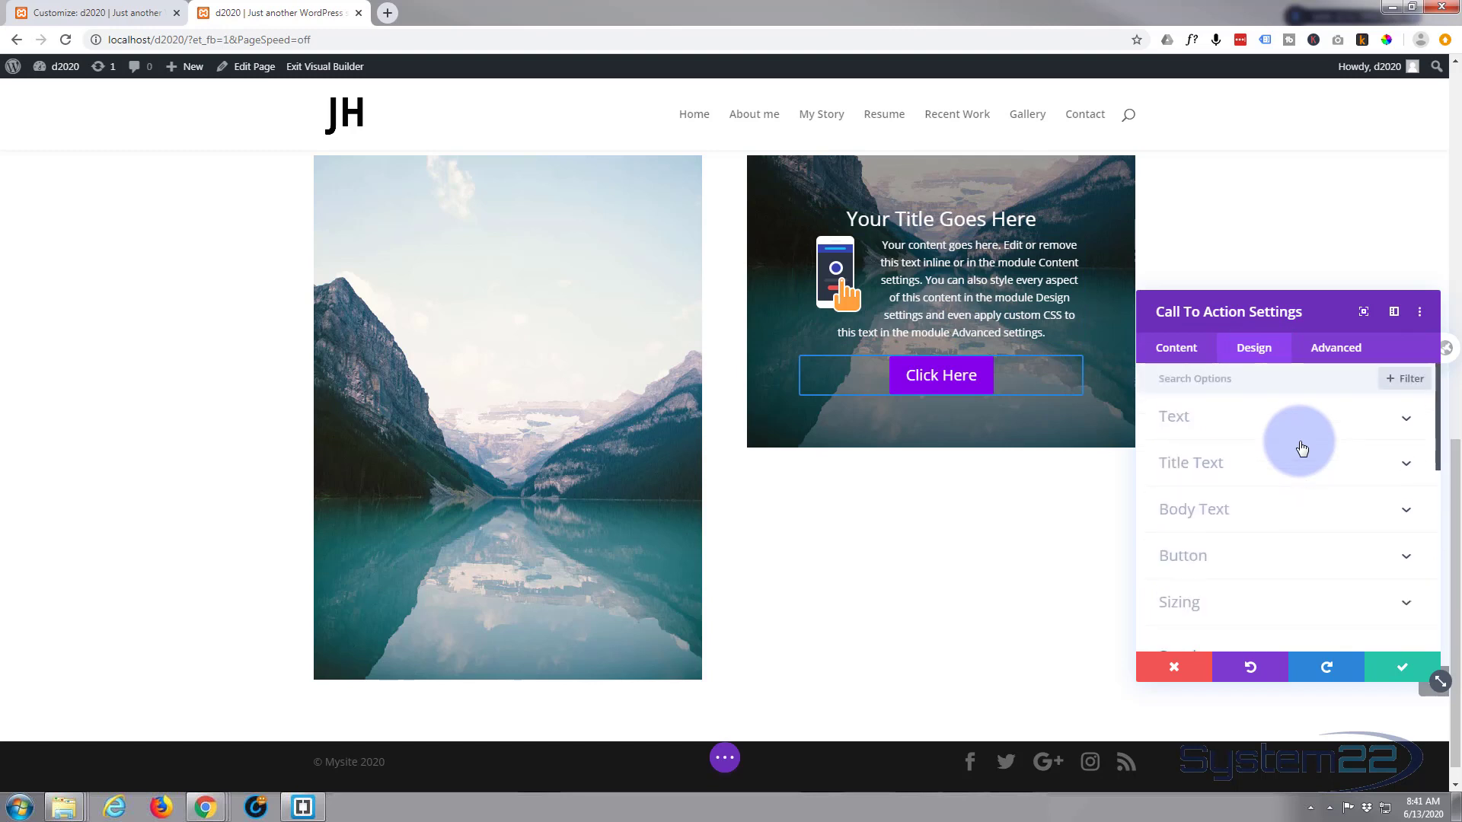
click(1248, 466)
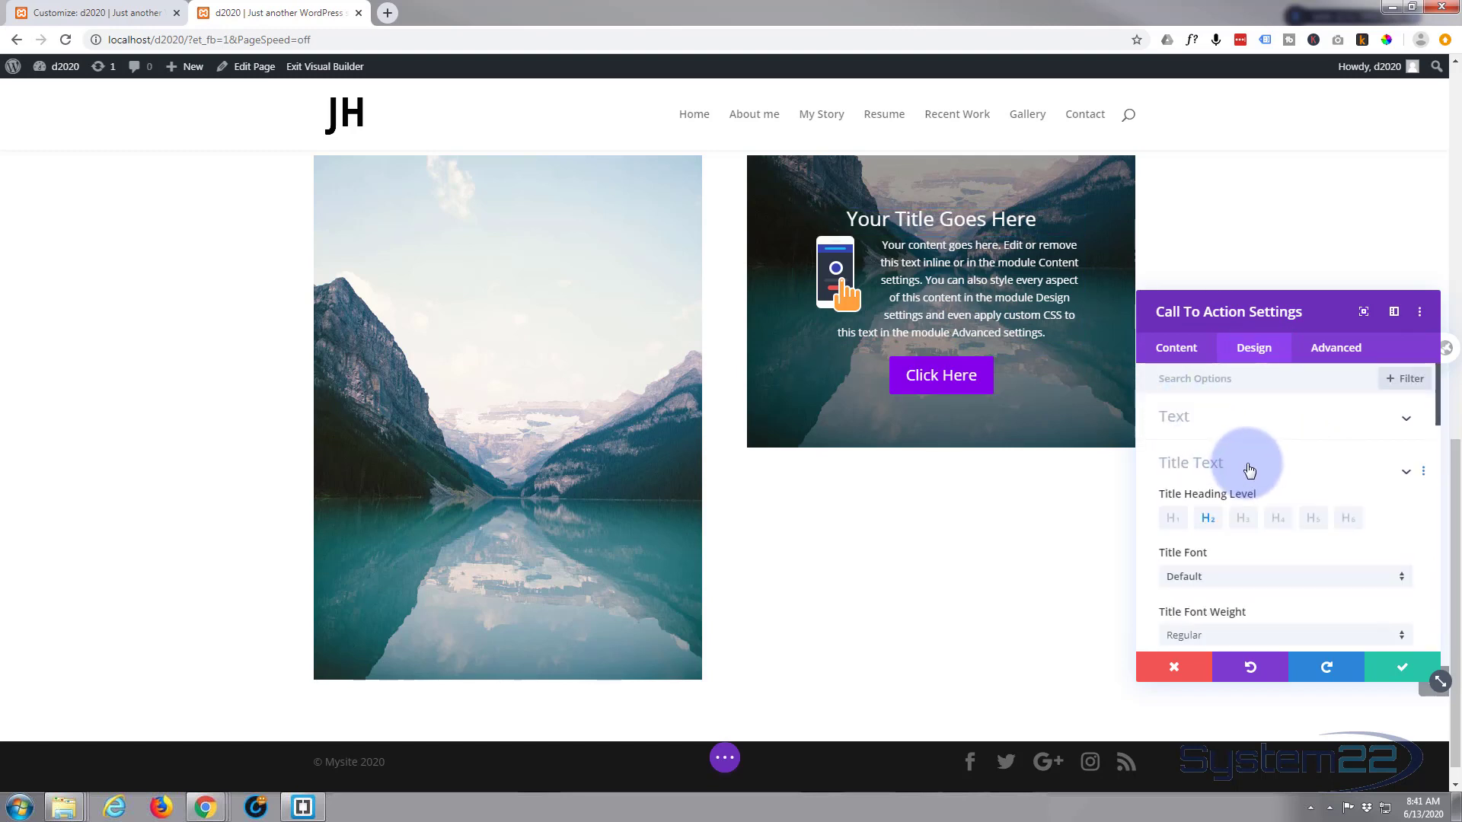
scroll(1247, 463, down, 1)
scroll(1247, 463, down, 1)
scroll(1249, 464, down, 2)
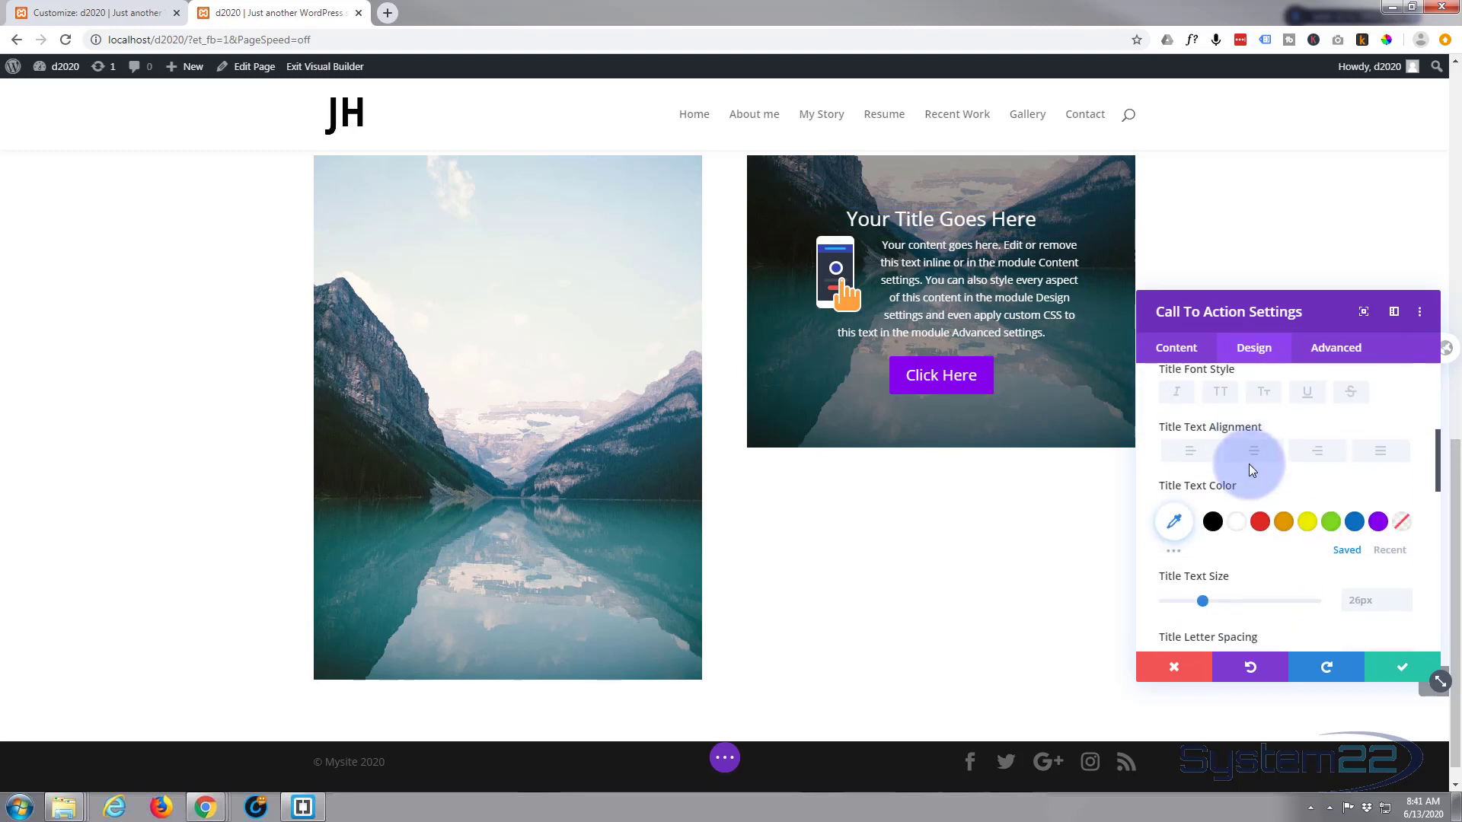
scroll(1248, 464, down, 1)
scroll(1248, 470, down, 1)
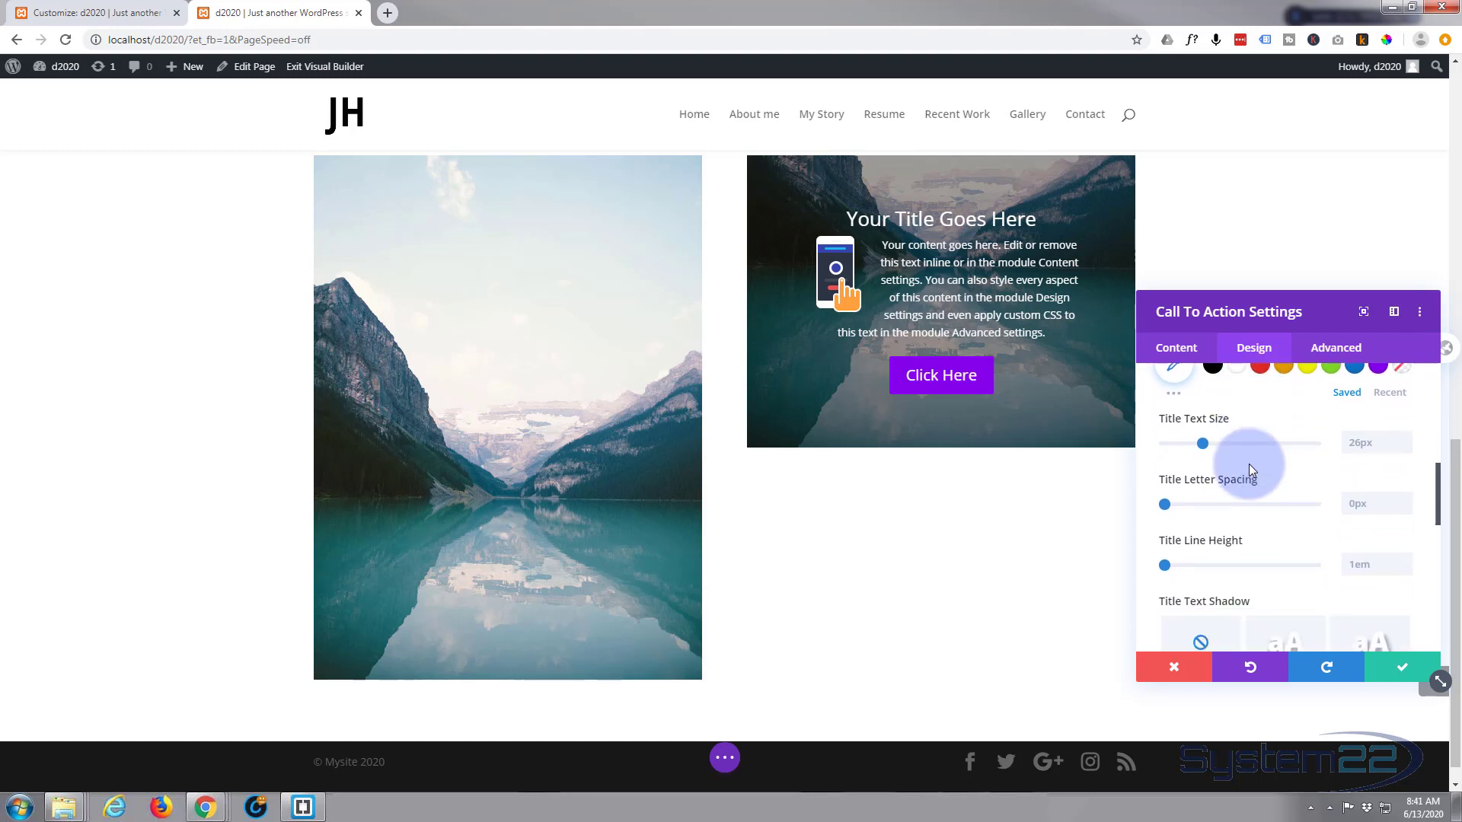
scroll(1249, 463, down, 1)
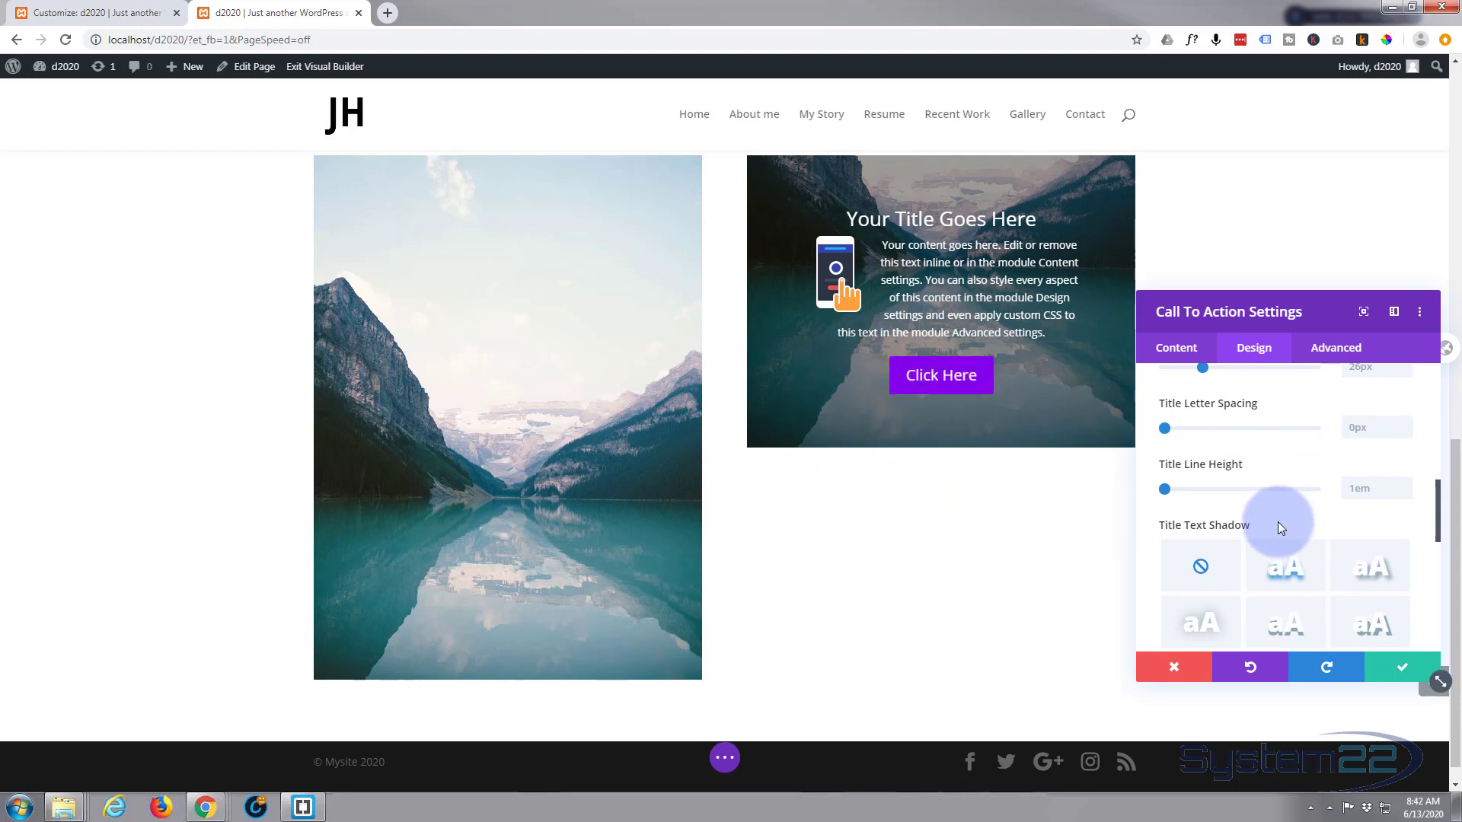
drag(1170, 493, 1340, 491)
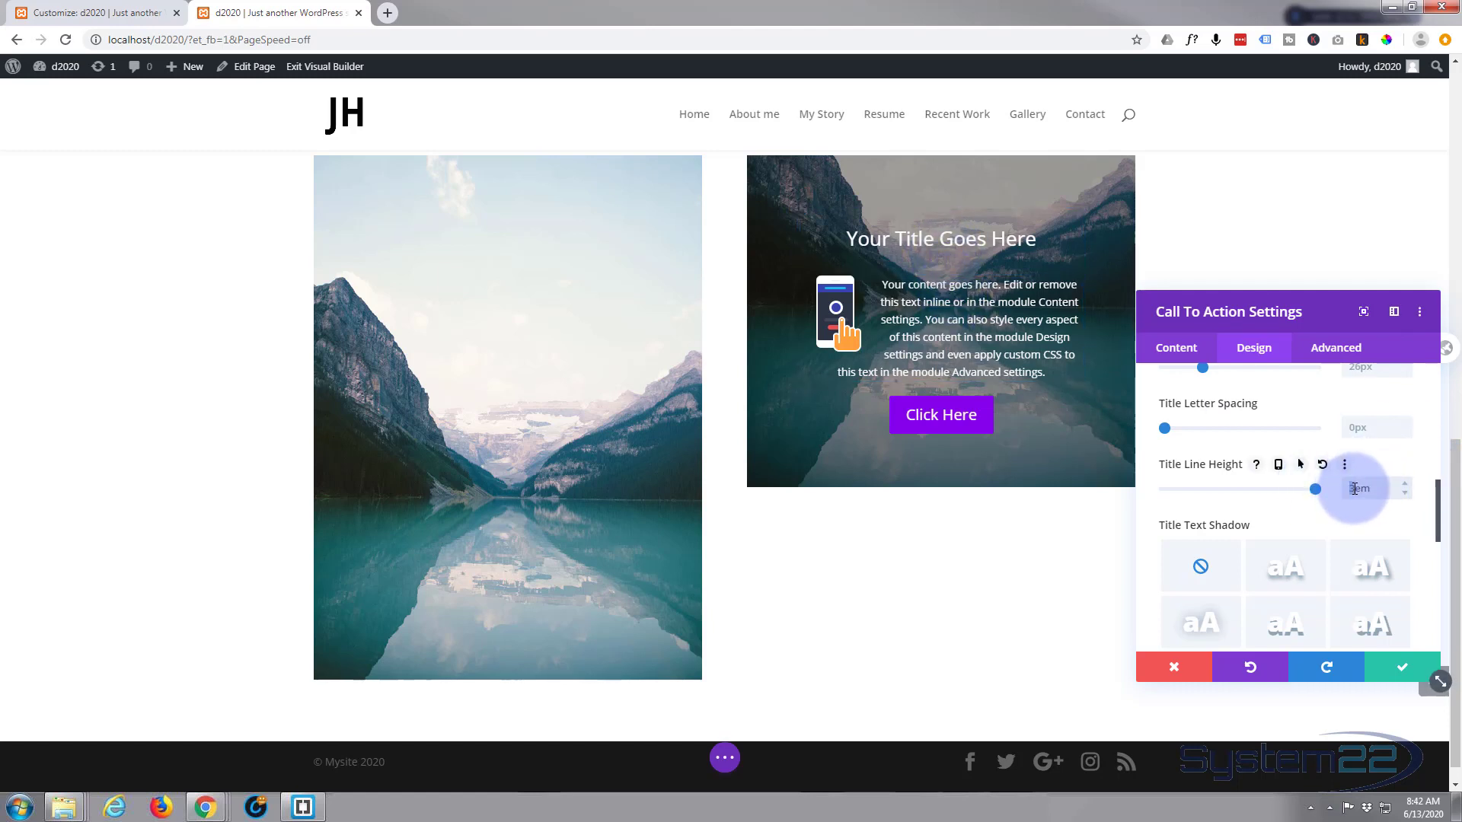
text(6)
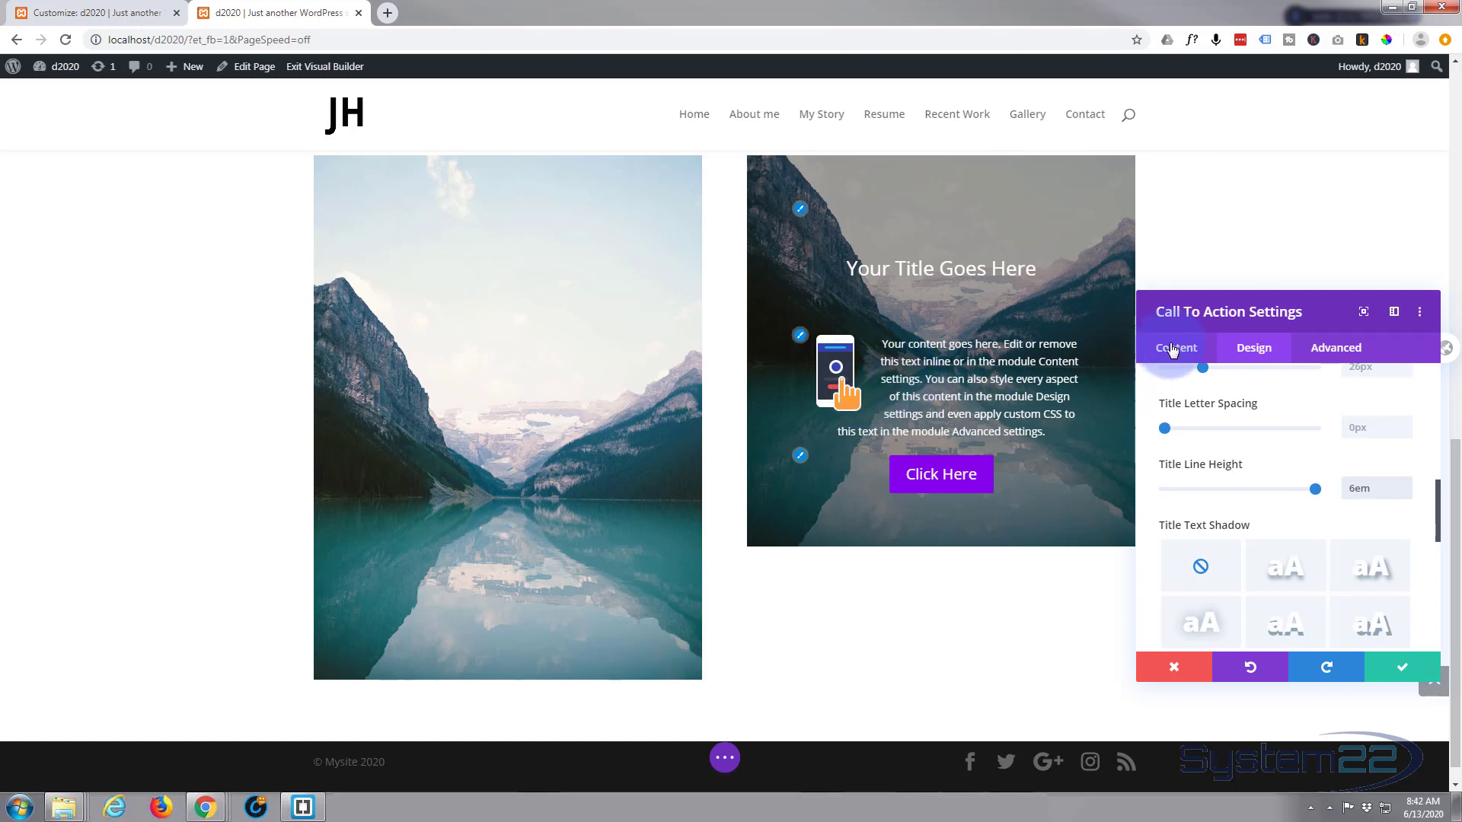
Step: Enlarge the body's phone image by its corner handle and centre it above the paragraph
click(1177, 349)
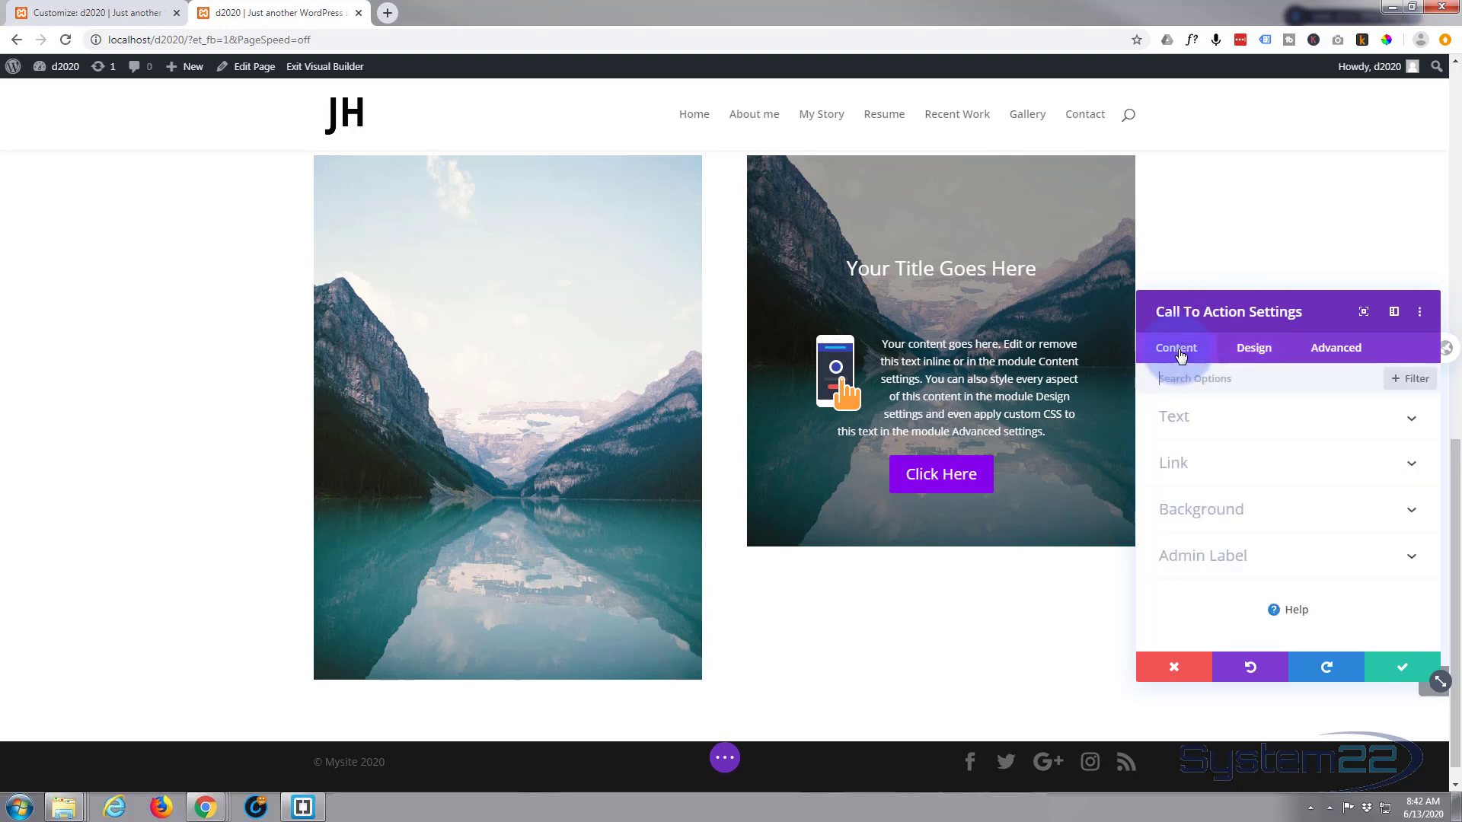
click(1264, 420)
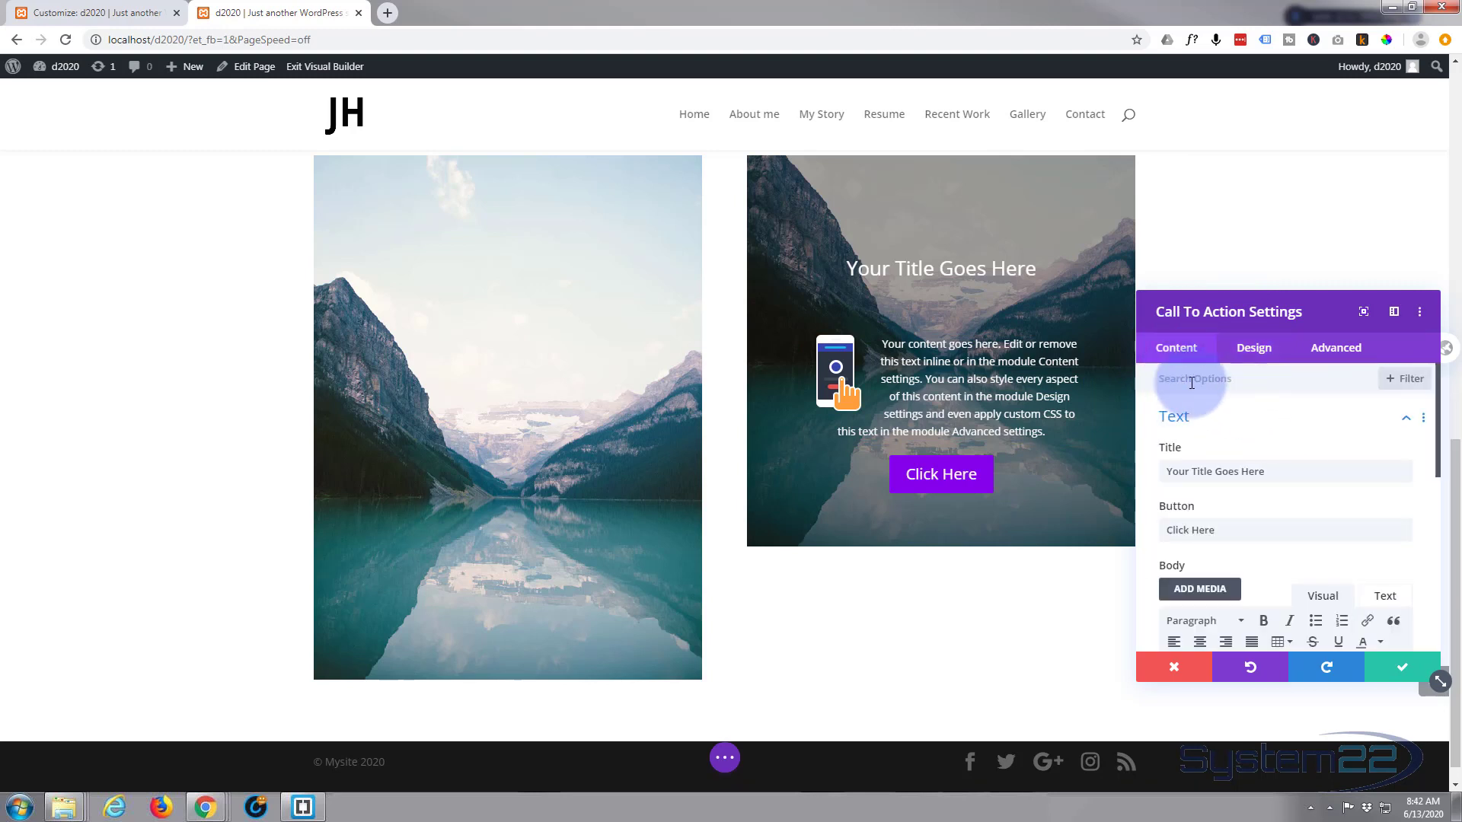
scroll(1224, 513, down, 3)
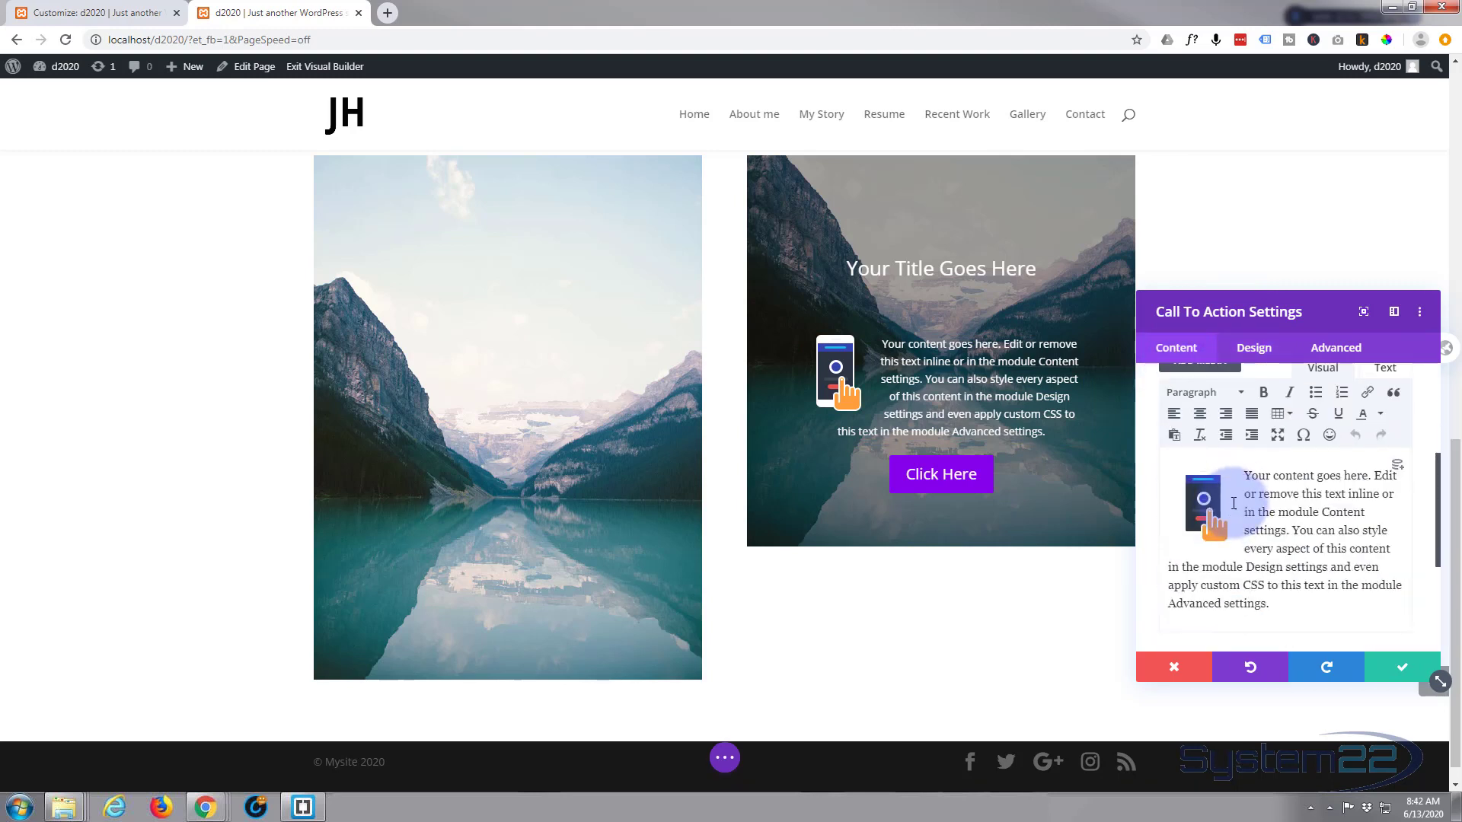
click(1206, 495)
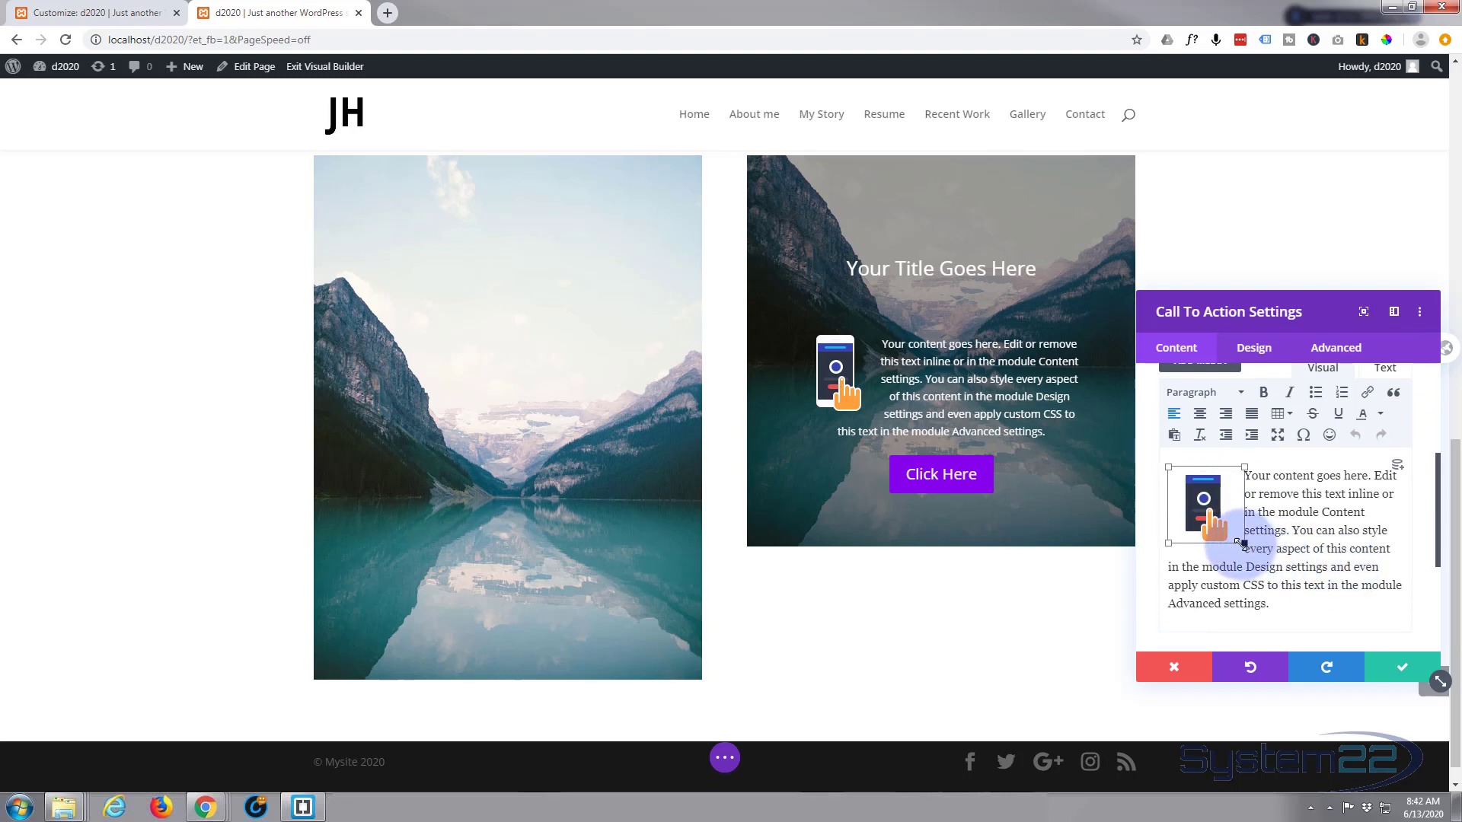
drag(1242, 542, 1309, 572)
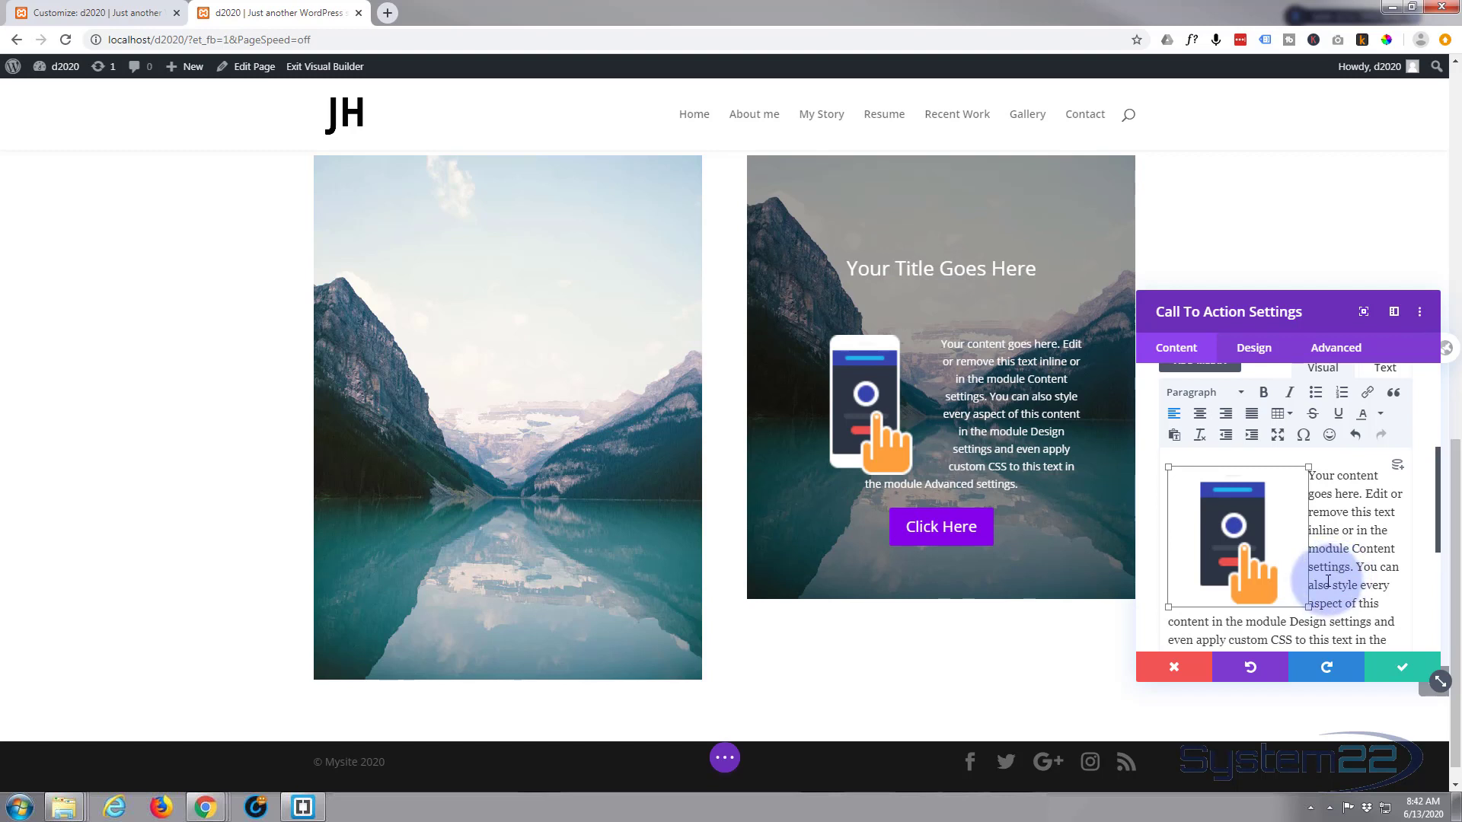
drag(1305, 607, 1273, 577)
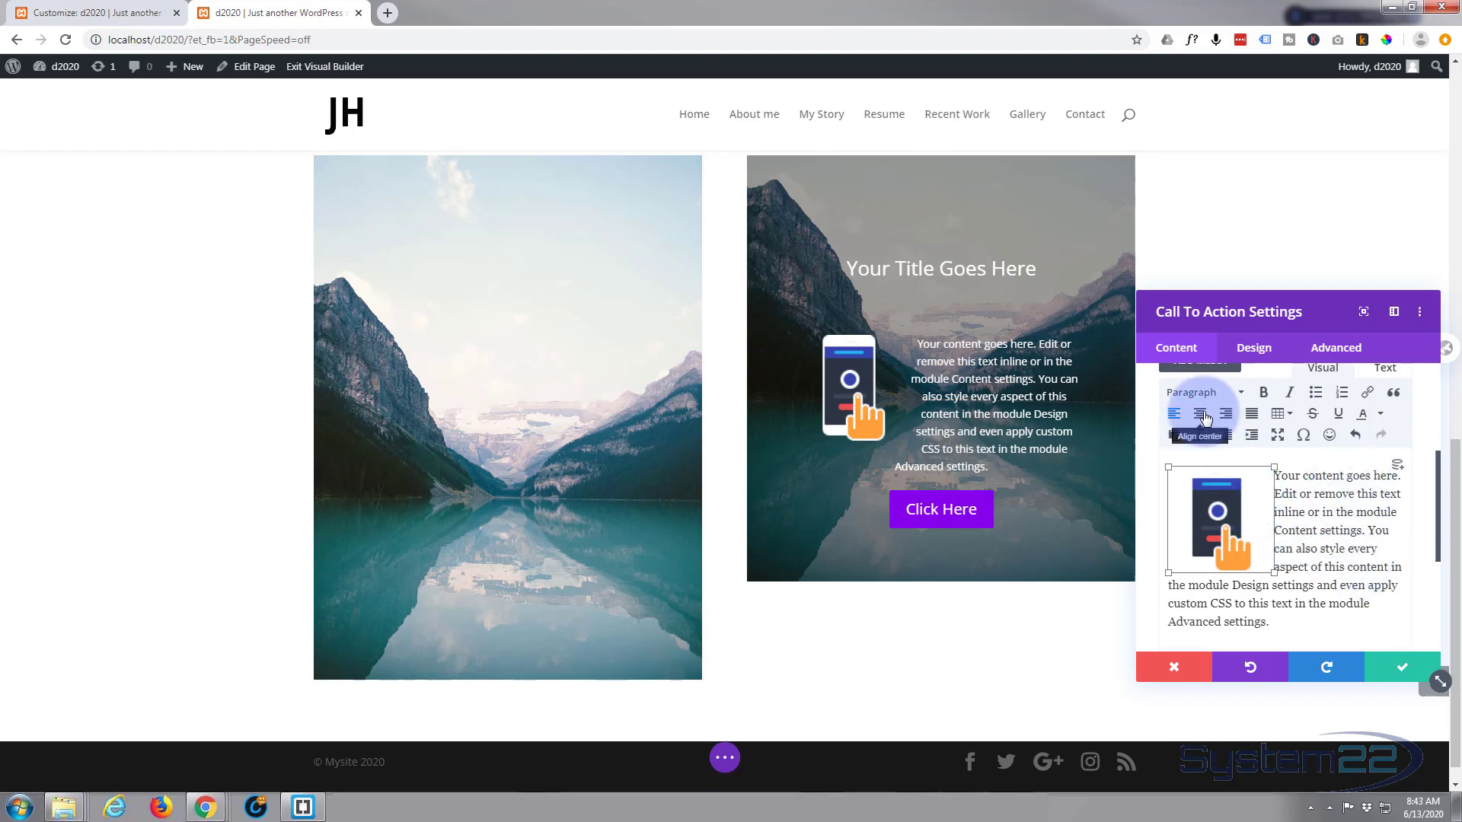
click(1203, 415)
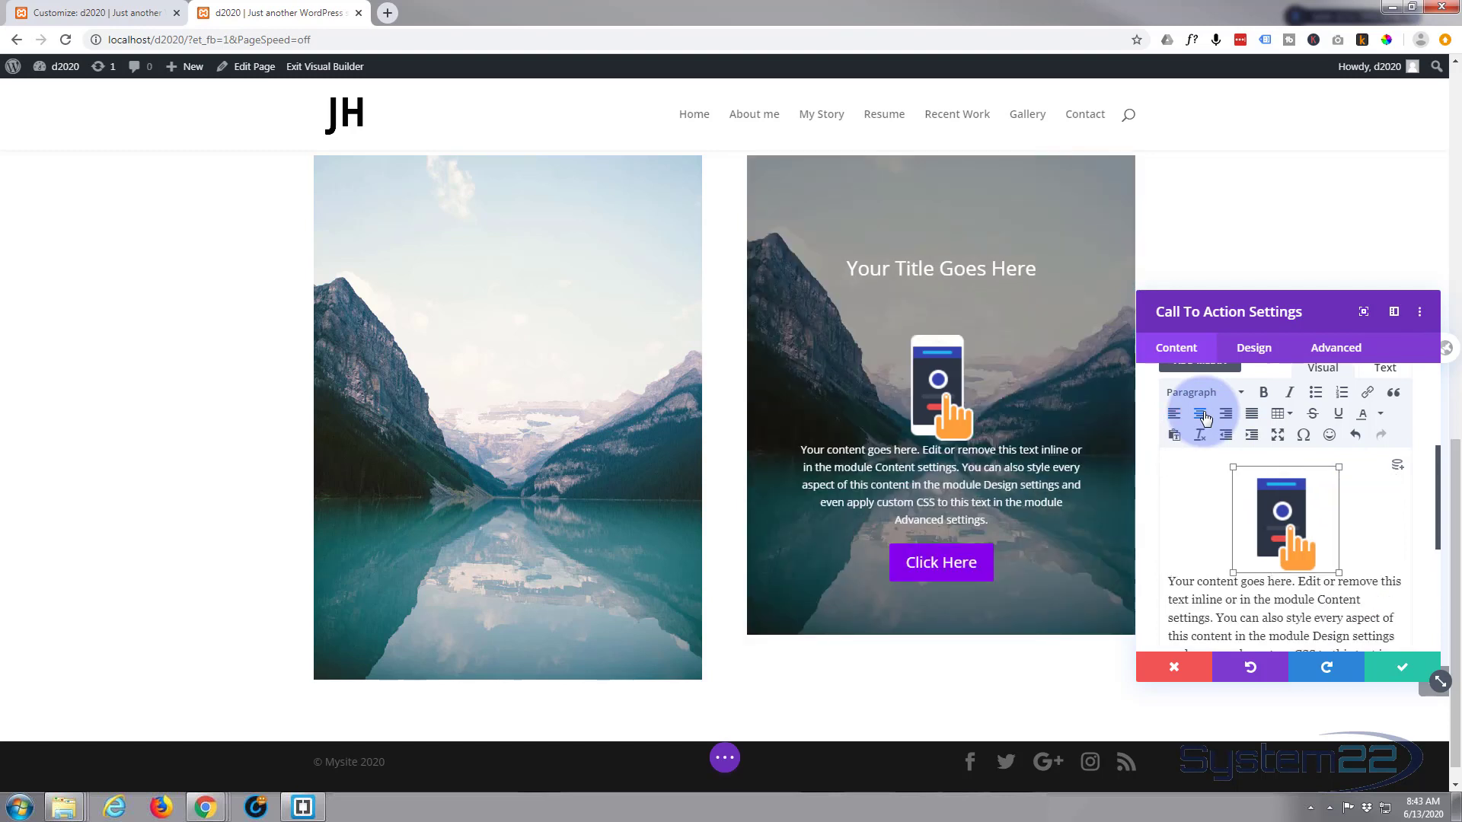
drag(1338, 571, 1364, 617)
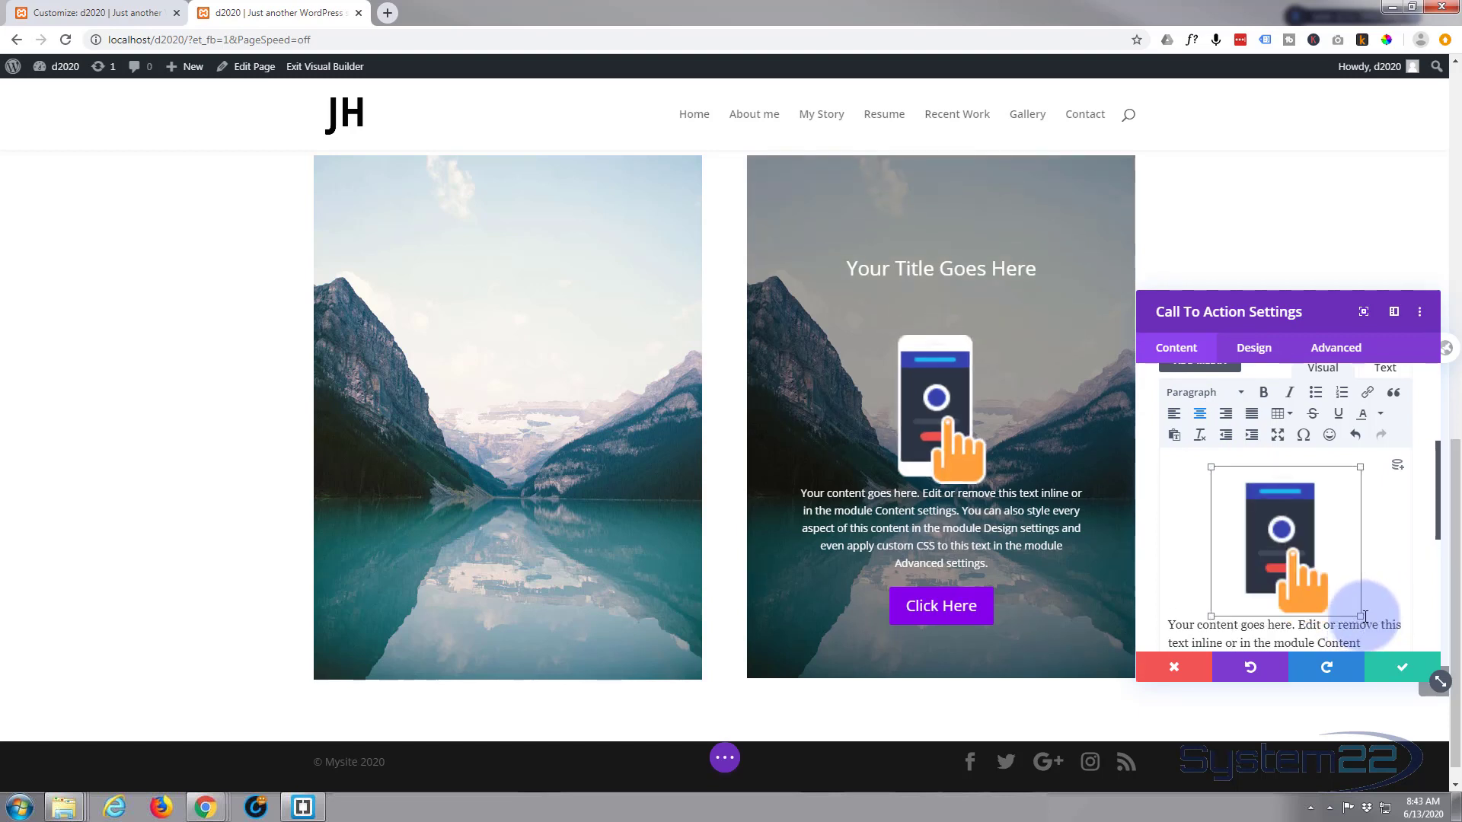